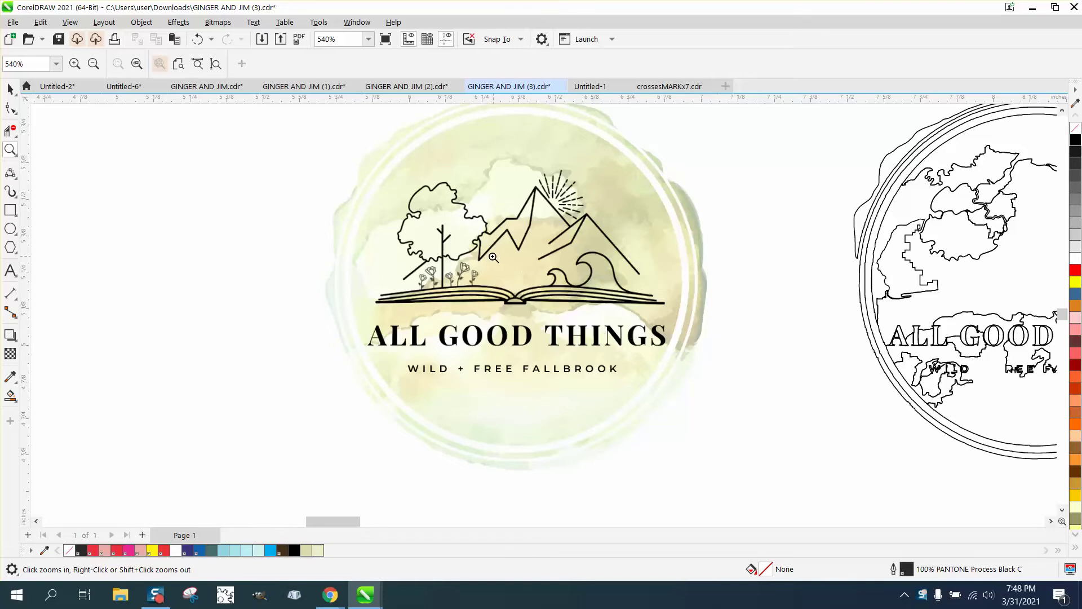
Step: Examine the outline trace options for the ALL GOOD THINGS logo bitmap and compare the bitmap with its existing traced outline
{"action": "scroll", "coordinate": [500, 259], "scroll_direction": "down", "scroll_amount": 3}
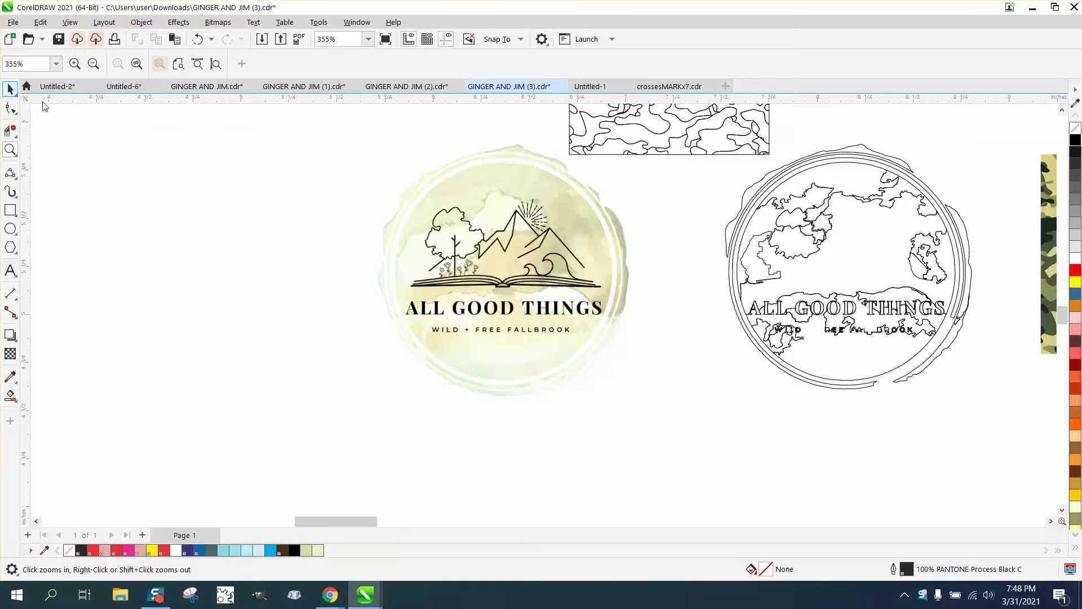
{"action": "left_click", "coordinate": [511, 187]}
{"action": "left_click", "coordinate": [10, 90]}
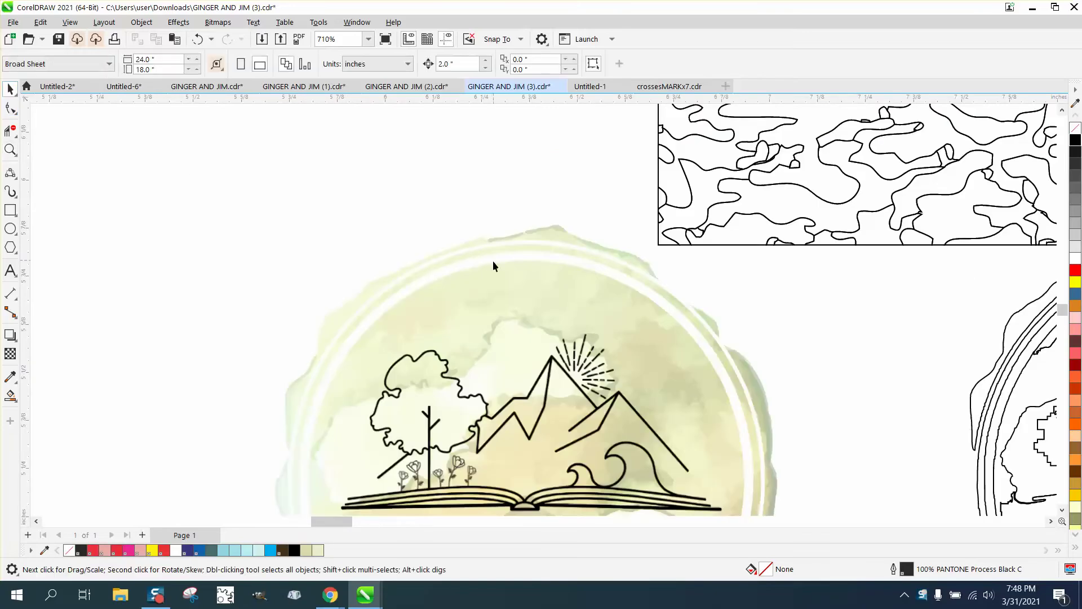
{"action": "left_click", "coordinate": [480, 251]}
{"action": "left_click", "coordinate": [413, 66]}
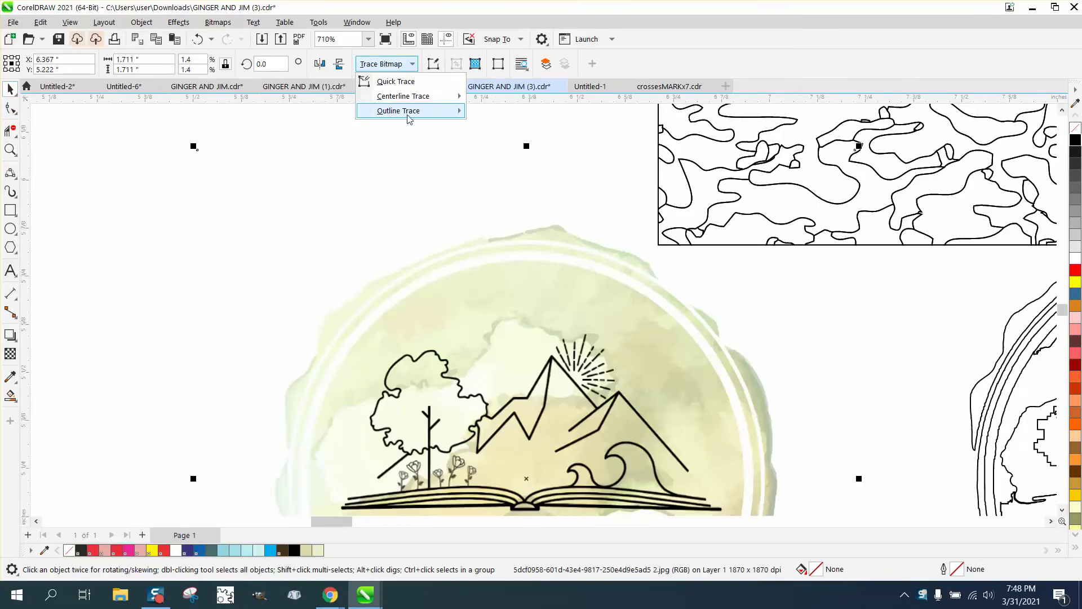
{"action": "mouse_move", "coordinate": [406, 111]}
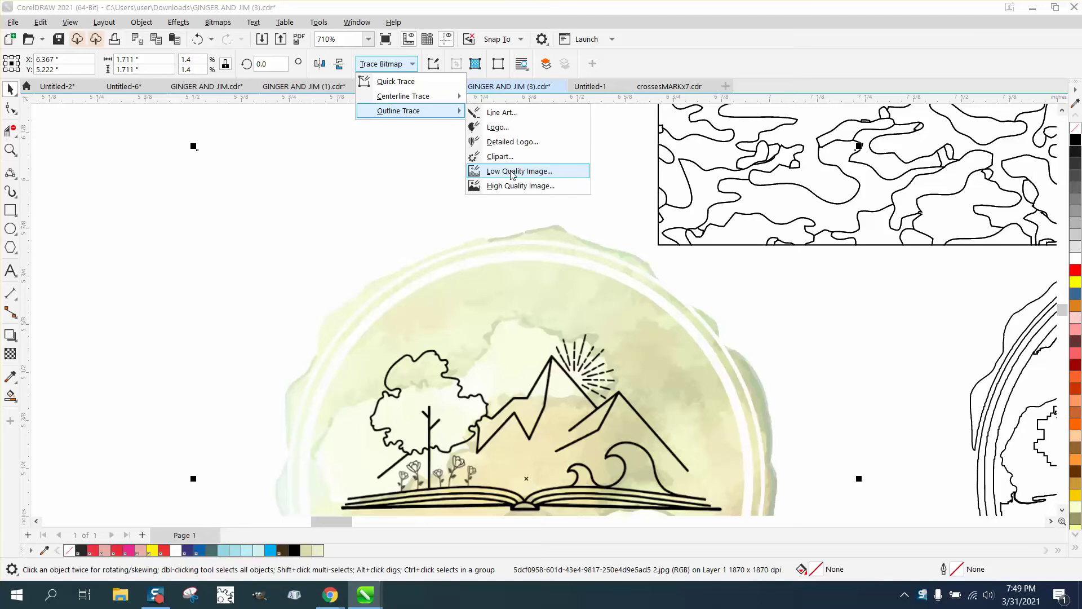
{"action": "left_click", "coordinate": [512, 172]}
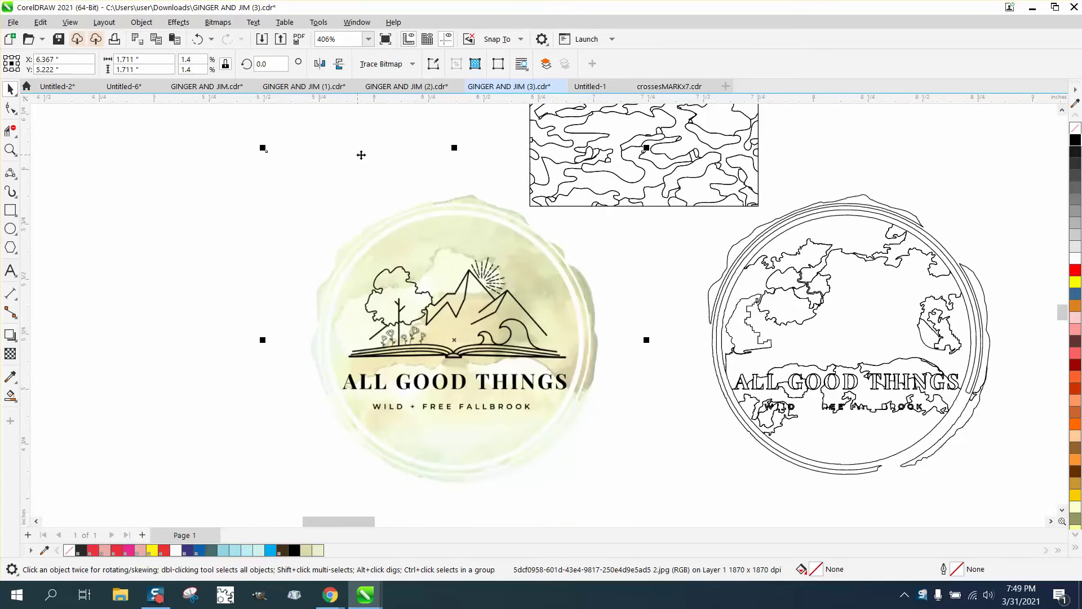
{"action": "scroll", "coordinate": [361, 154], "scroll_direction": "down", "scroll_amount": 1}
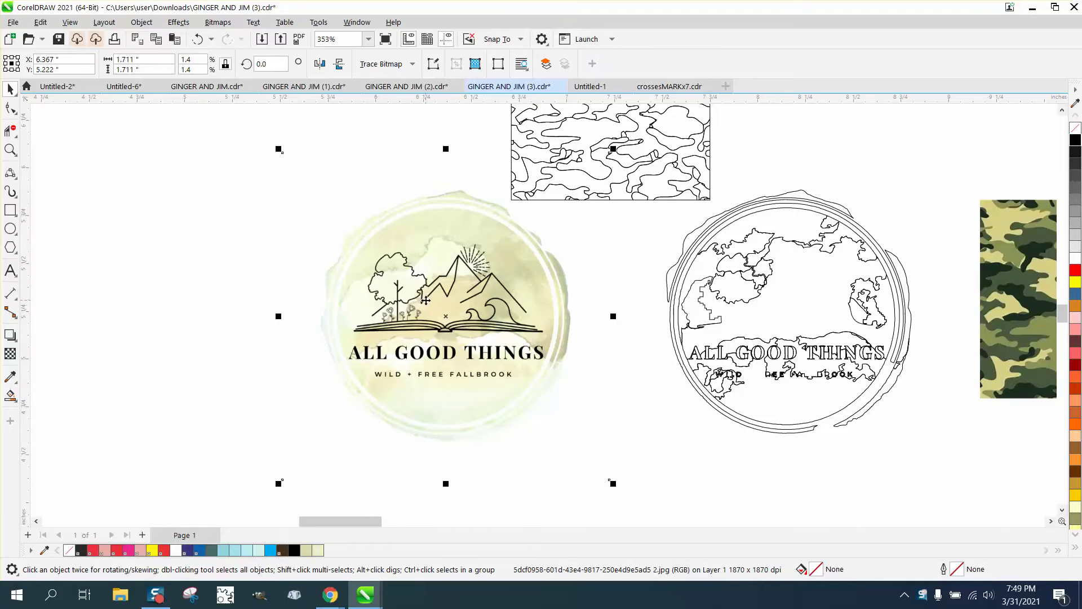
{"action": "scroll", "coordinate": [400, 288], "scroll_direction": "down", "scroll_amount": 1}
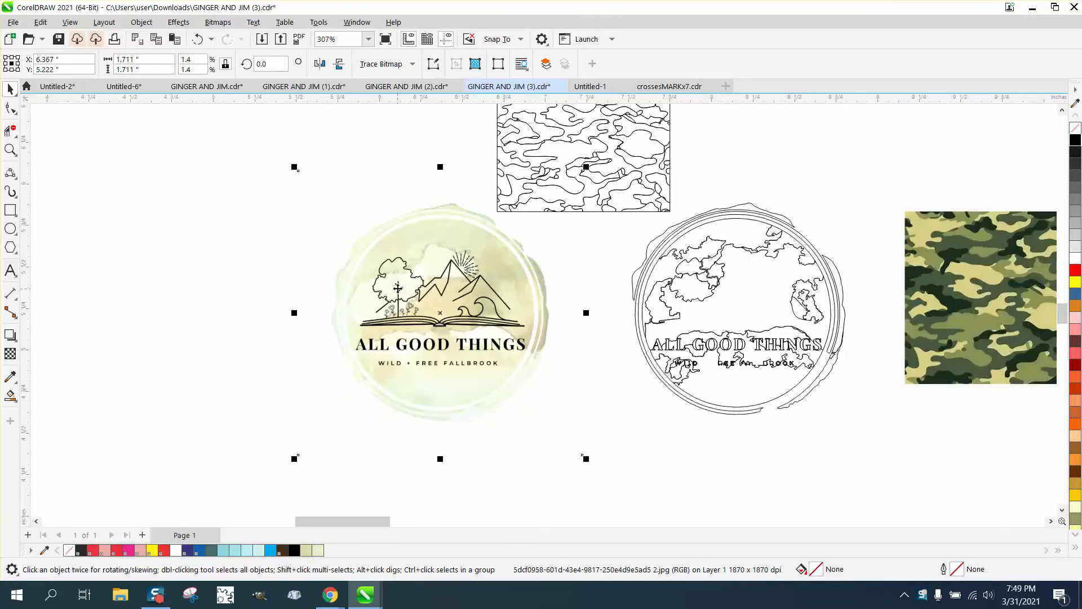
{"action": "scroll", "coordinate": [398, 288], "scroll_direction": "down", "scroll_amount": 1}
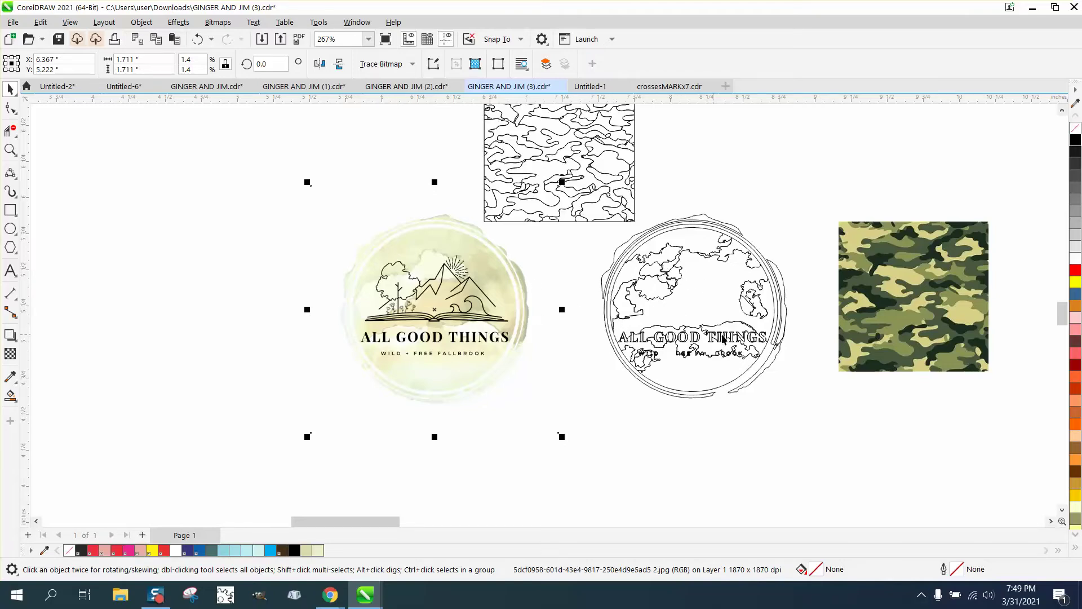
Step: Move the traced logo's outer ring and three ragged edge pieces 2 inches straight down, away from the rest of the outline
{"action": "left_click", "coordinate": [694, 397]}
{"action": "key", "text": "Down"}
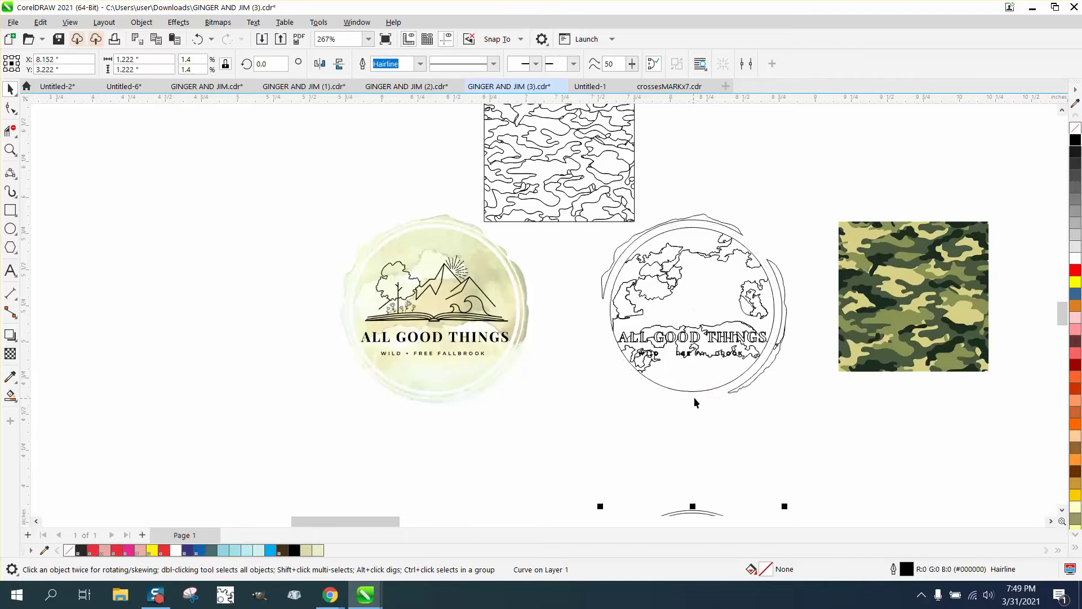
{"action": "scroll", "coordinate": [671, 357], "scroll_direction": "down", "scroll_amount": 2}
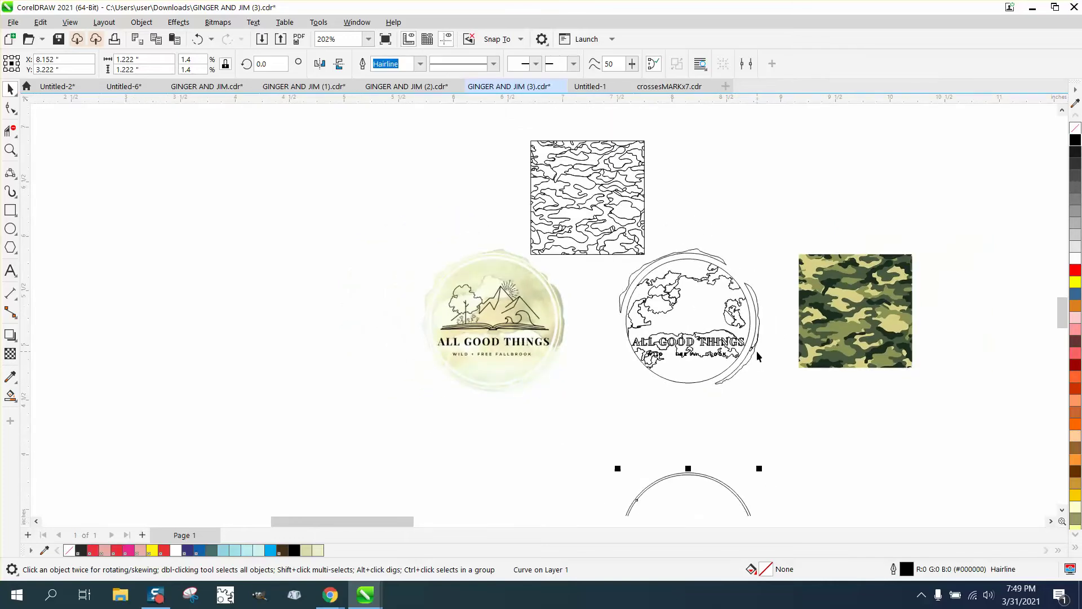
{"action": "left_click", "coordinate": [753, 351]}
{"action": "key", "text": "Delete"}
{"action": "left_click", "coordinate": [759, 338]}
{"action": "key", "text": "Down"}
{"action": "left_click", "coordinate": [719, 262]}
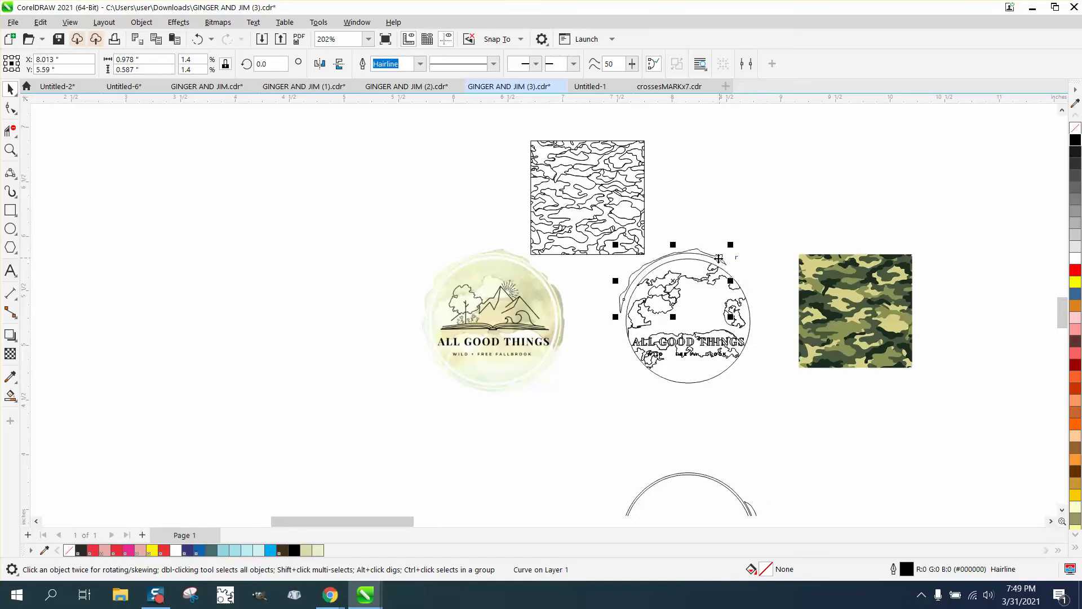
{"action": "key", "text": "Down"}
{"action": "scroll", "coordinate": [535, 369], "scroll_direction": "down", "scroll_amount": 1}
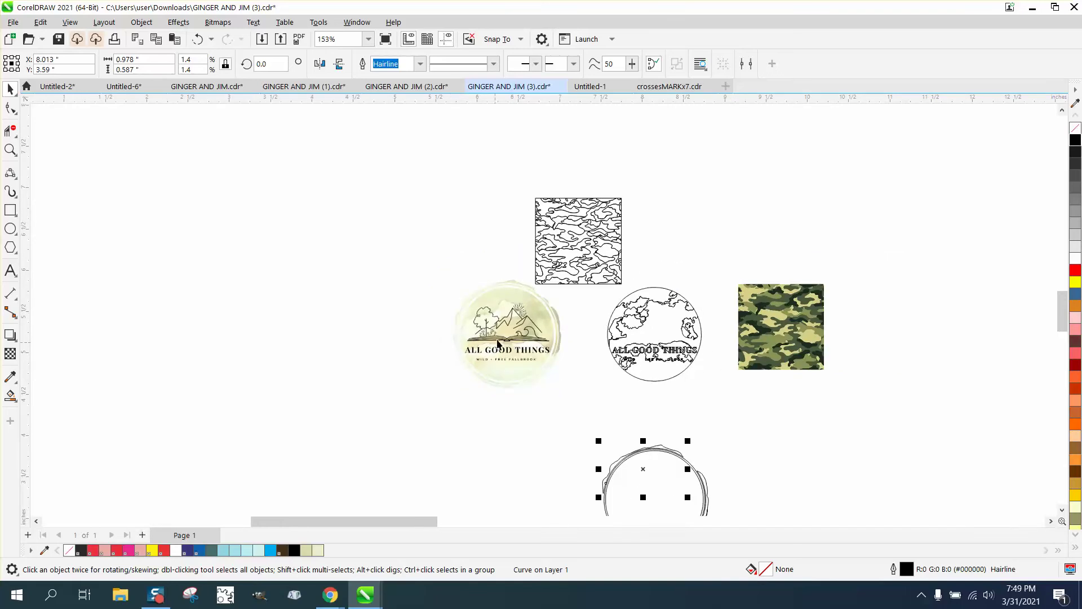
Step: Move the ALL GOOD THINGS logo bitmap down beside the separated ring and edge outlines
{"action": "left_click_drag", "start_coordinate": [497, 342], "coordinate": [500, 445]}
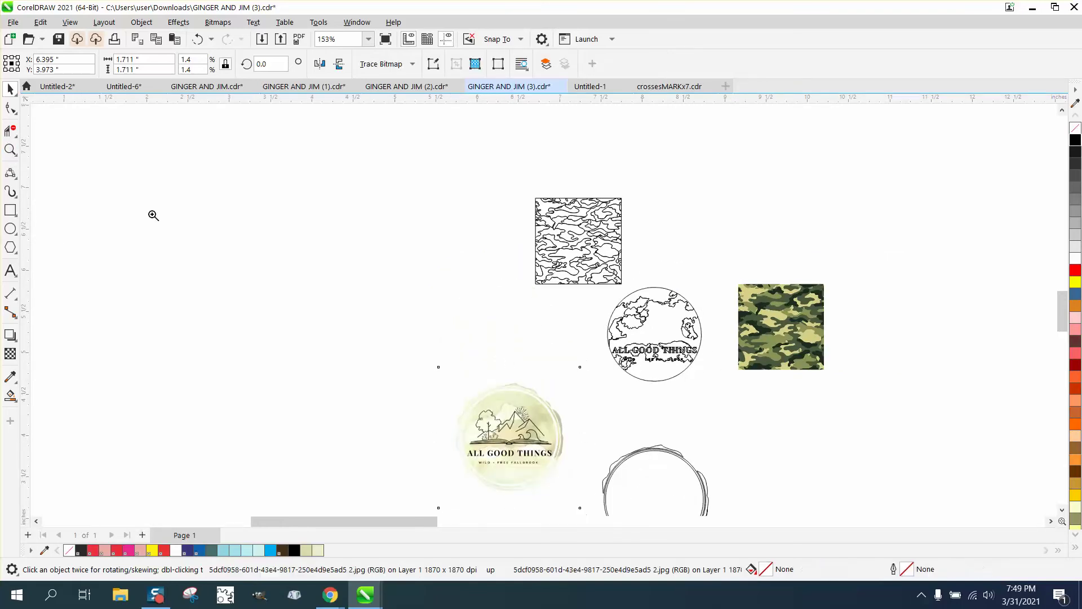
{"action": "left_click", "coordinate": [10, 149]}
{"action": "scroll", "coordinate": [457, 355], "scroll_direction": "down", "scroll_amount": 1}
{"action": "left_click_drag", "start_coordinate": [434, 356], "coordinate": [714, 533]}
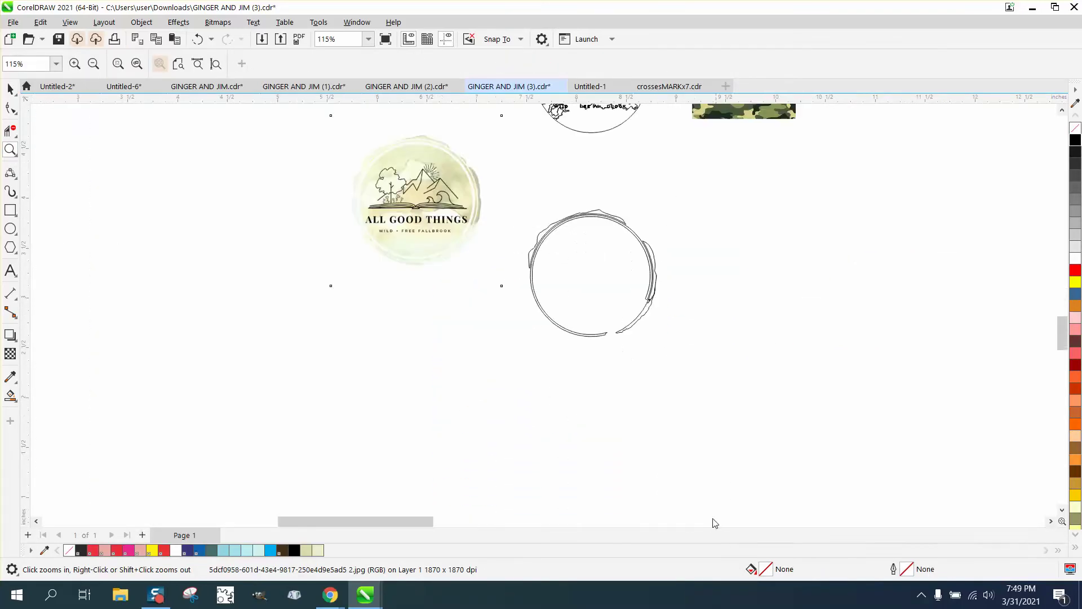
{"action": "left_click", "coordinate": [10, 89]}
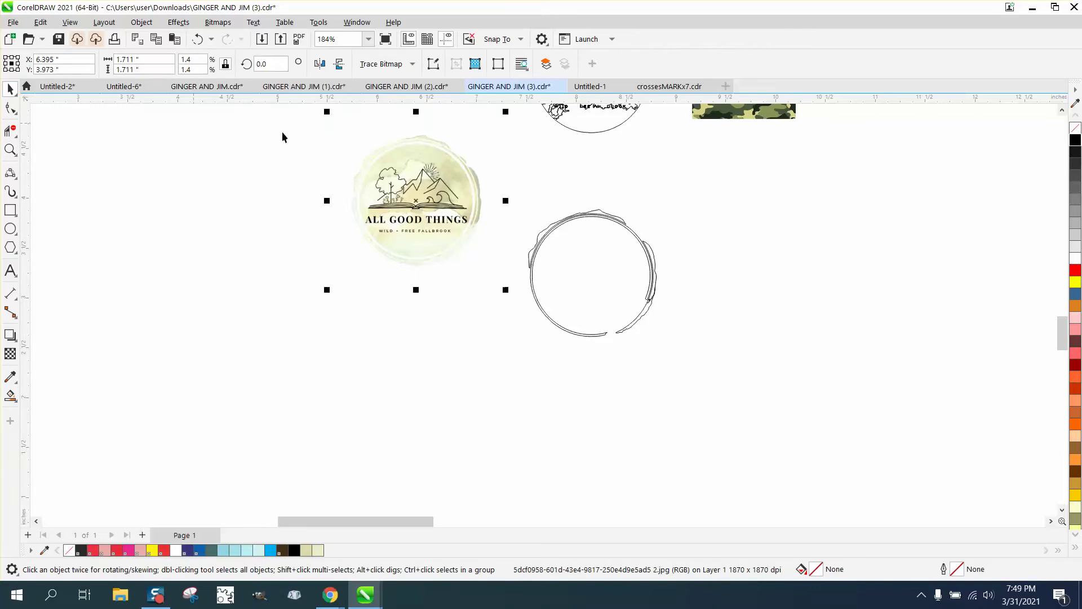
{"action": "left_click_drag", "start_coordinate": [413, 206], "coordinate": [428, 269]}
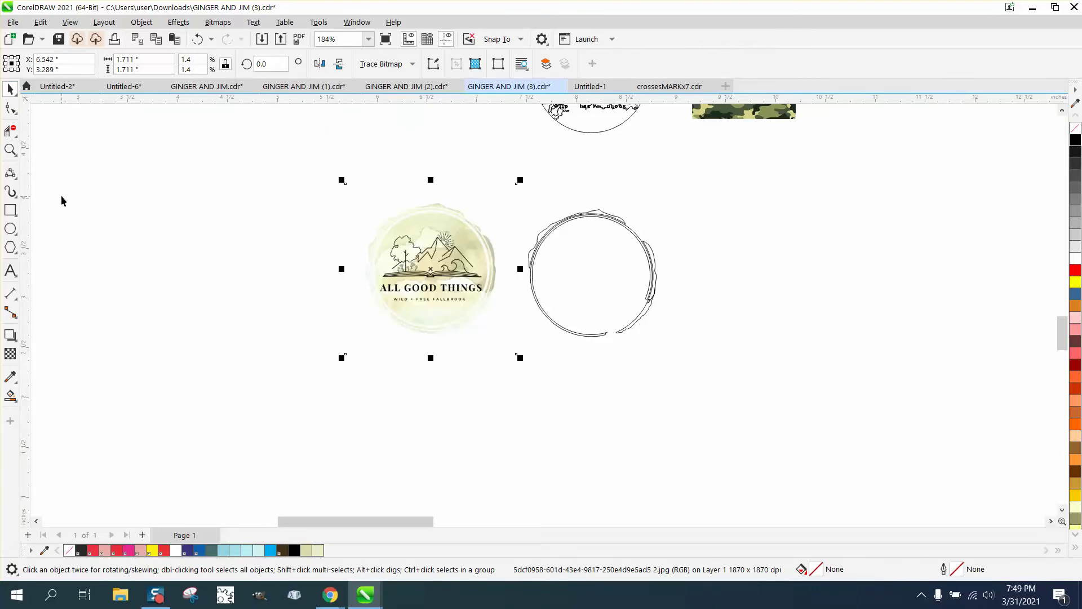
{"action": "left_click", "coordinate": [10, 150]}
{"action": "left_click_drag", "start_coordinate": [351, 194], "coordinate": [706, 369]}
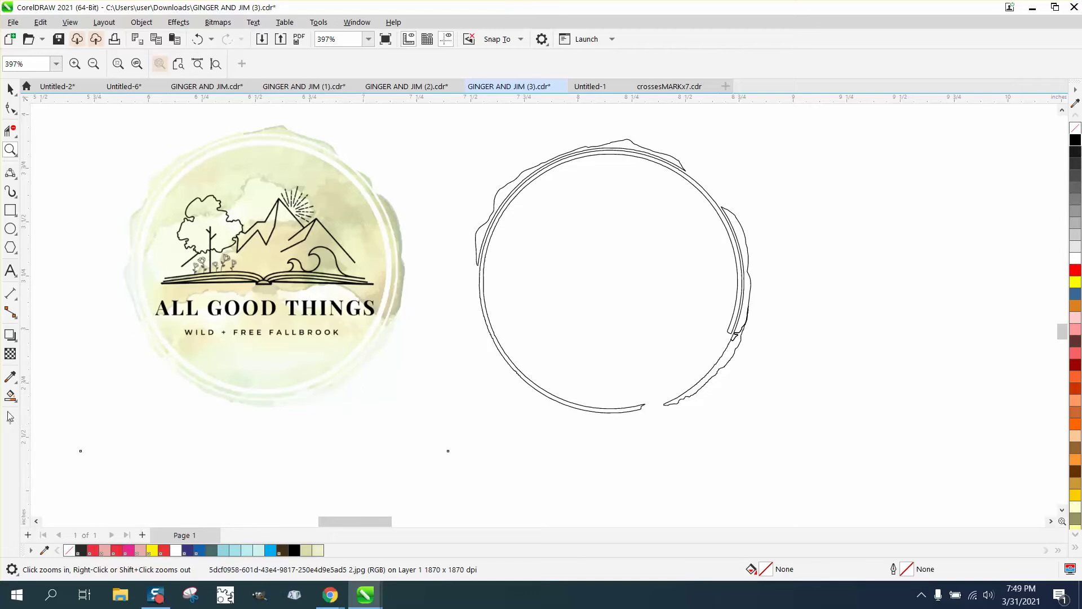
Step: Sample the pale green near the logo bitmap's lower edge with the Color Eyedropper and fill the traced ring with it
{"action": "left_click", "coordinate": [13, 379]}
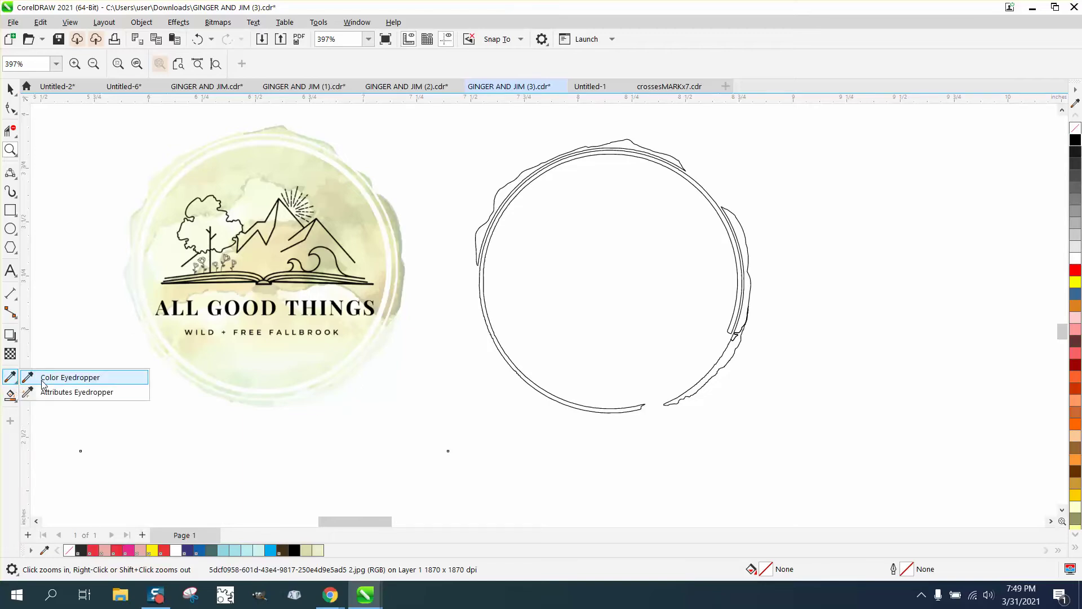
{"action": "left_click", "coordinate": [79, 376]}
{"action": "left_click", "coordinate": [189, 379]}
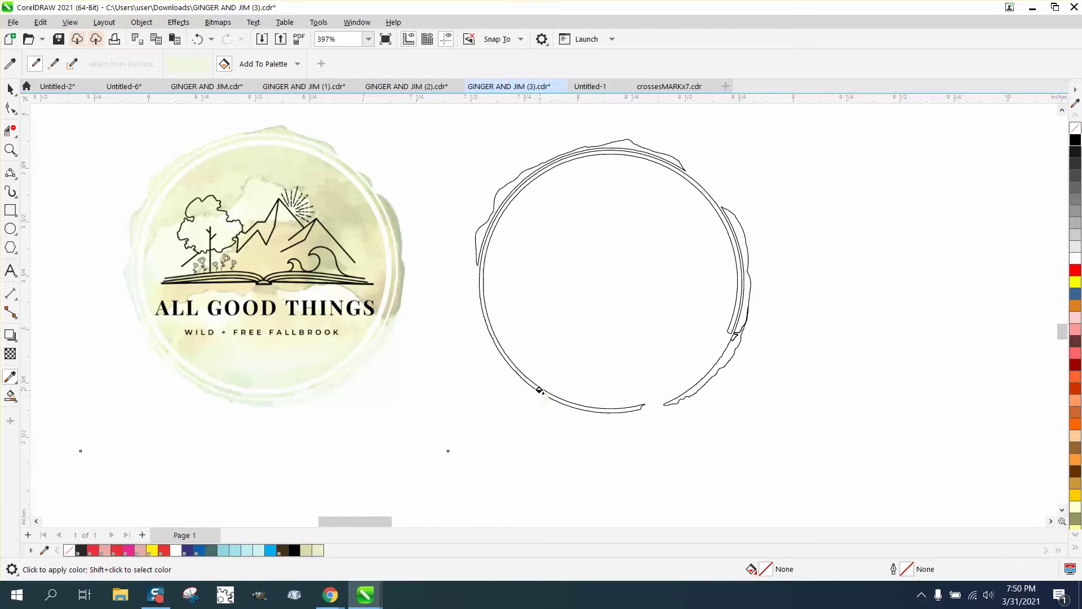
{"action": "left_click", "coordinate": [539, 390]}
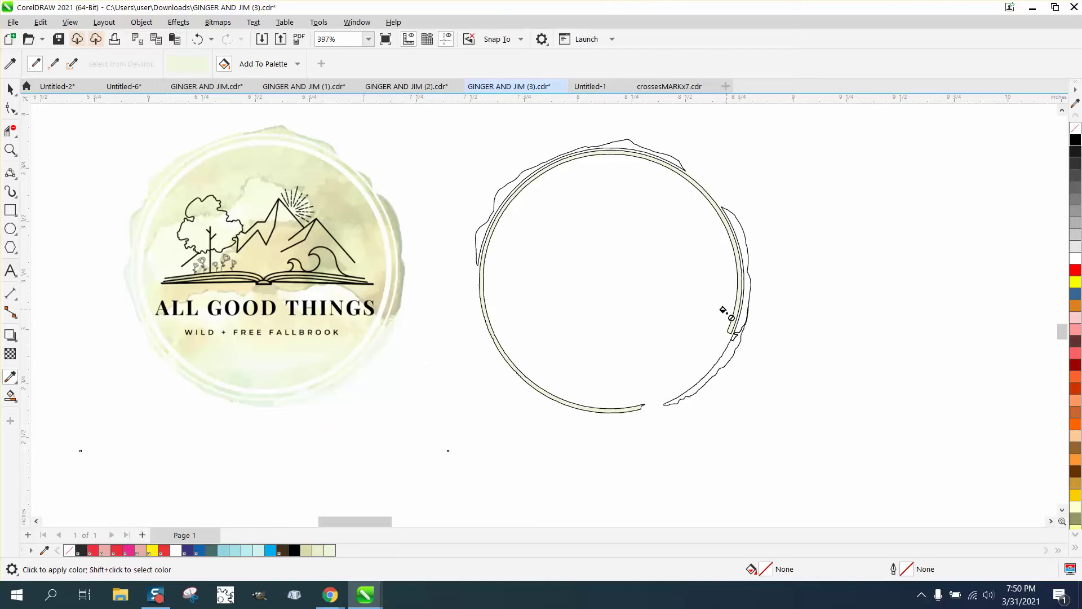
Step: Sample the dark grey-green from the logo bitmap's right edge and fill the traced right edge piece, undoing the misplaced fill on the ring
{"action": "left_click", "coordinate": [16, 381]}
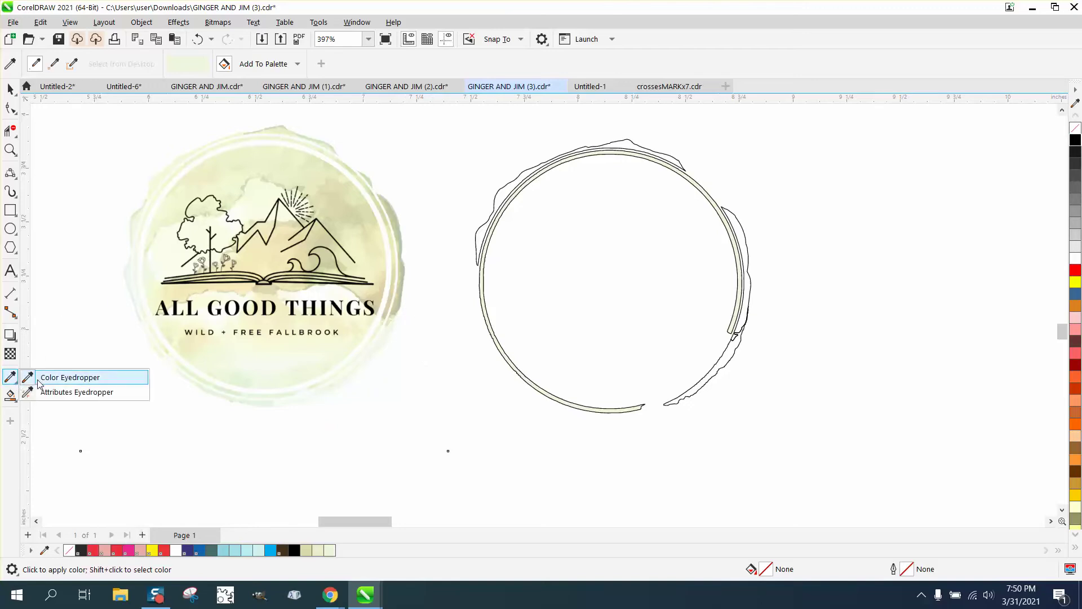
{"action": "left_click", "coordinate": [35, 378]}
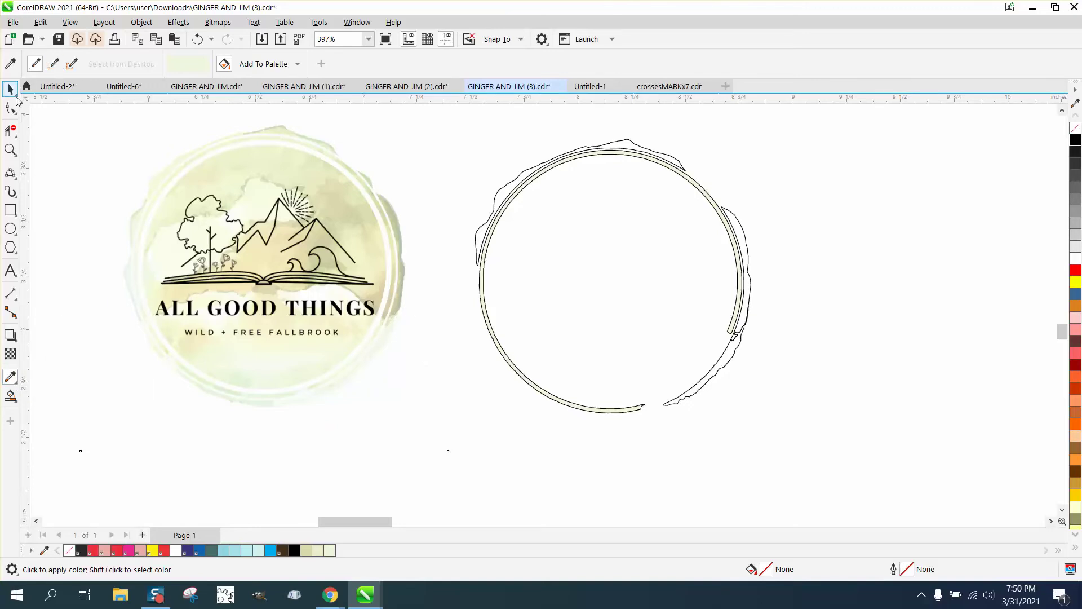
{"action": "left_click", "coordinate": [11, 90]}
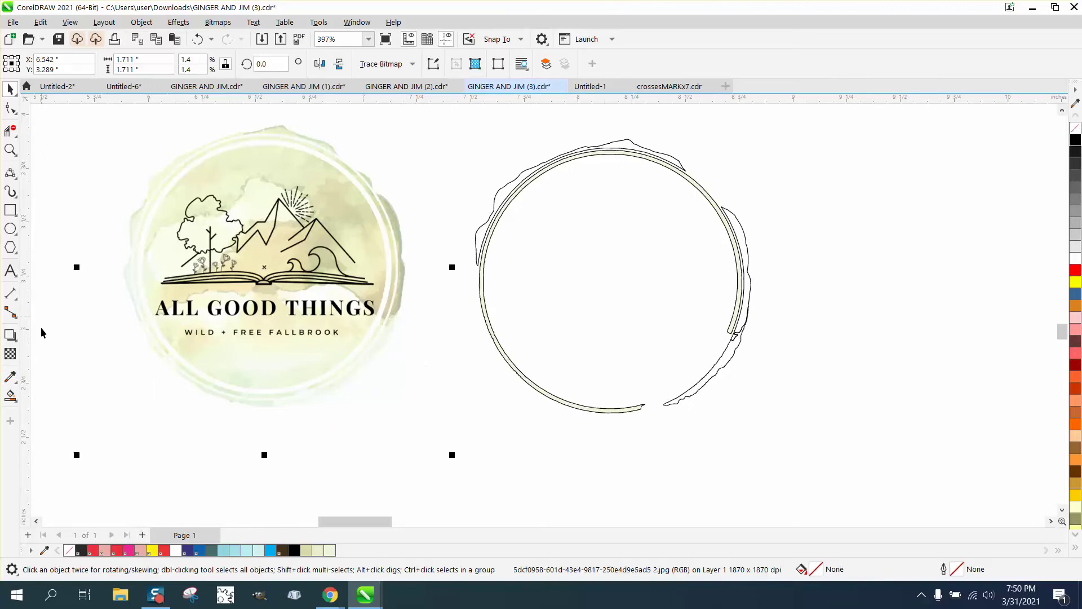
{"action": "left_click", "coordinate": [10, 377]}
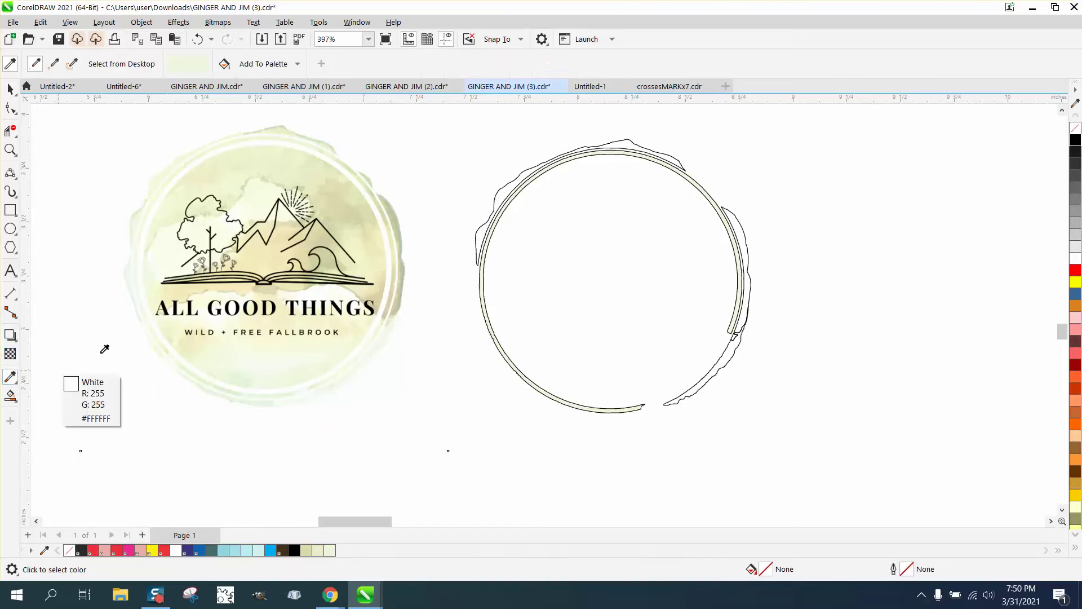
{"action": "left_click", "coordinate": [399, 288]}
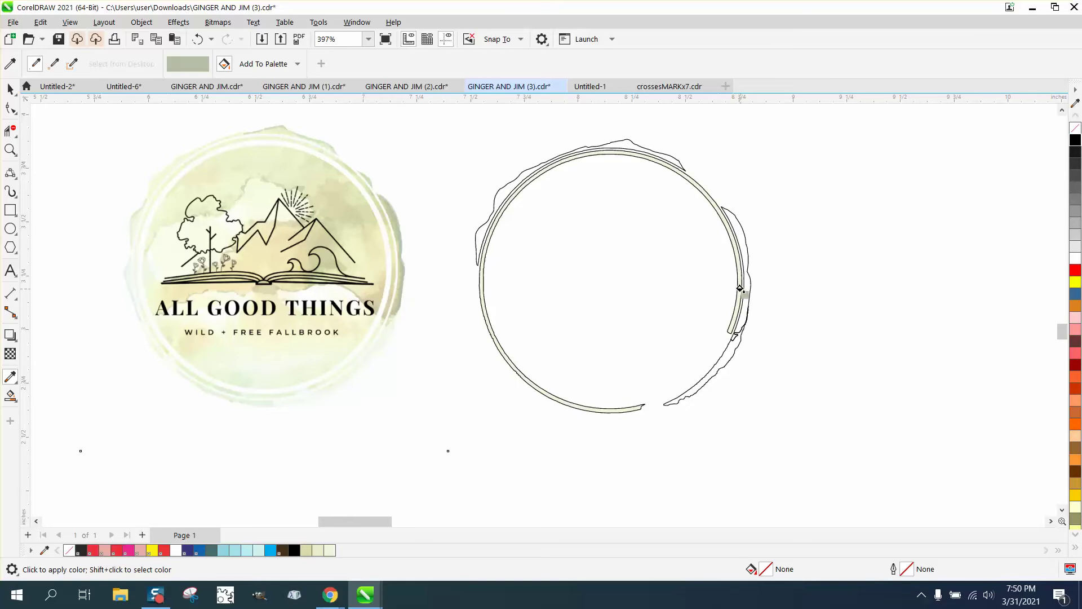
{"action": "left_click", "coordinate": [740, 288]}
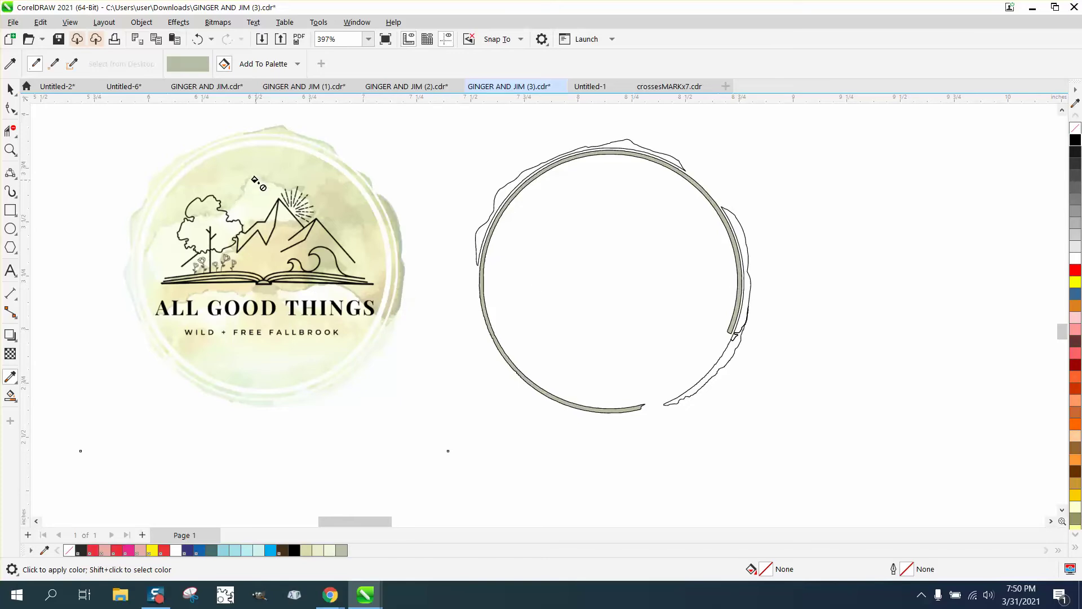
{"action": "left_click", "coordinate": [197, 39]}
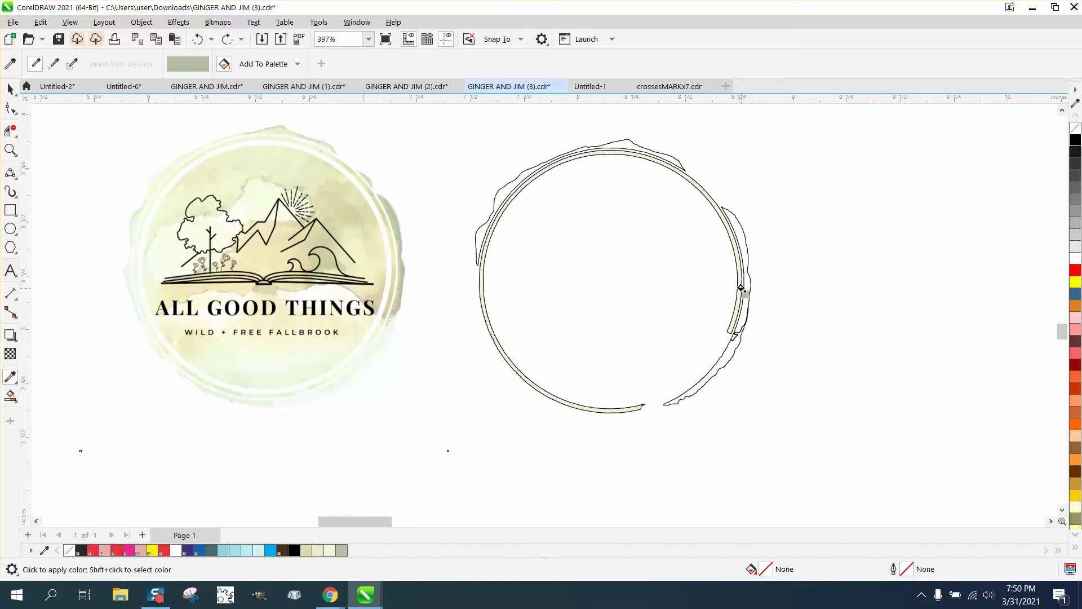
{"action": "left_click", "coordinate": [745, 288]}
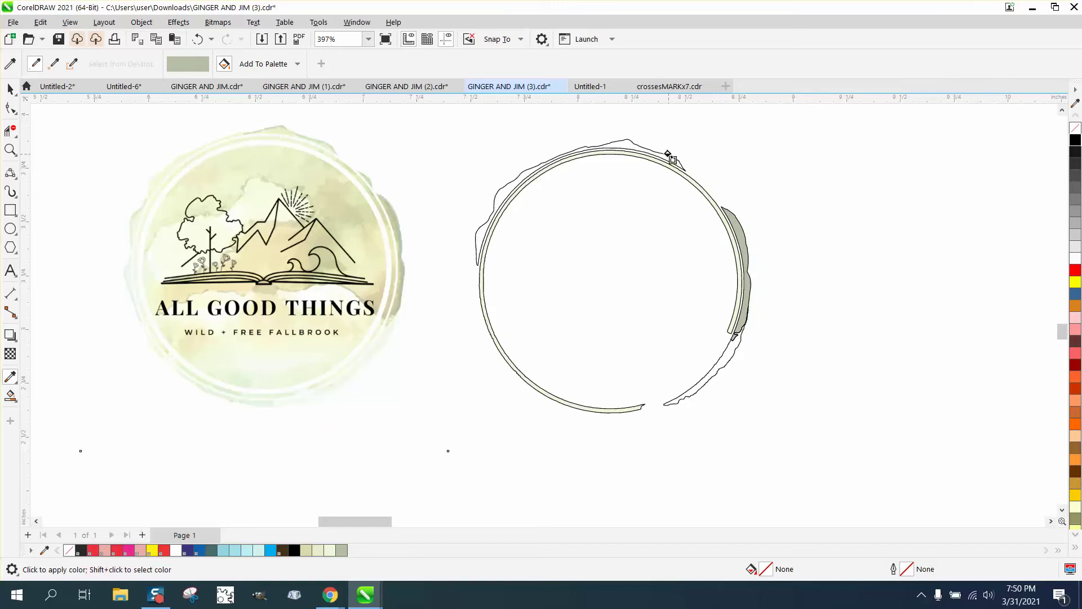
Step: Sample the light green from the logo bitmap's upper rim and fill the upper-left and lower-right edge pieces with it
{"action": "left_click", "coordinate": [11, 89]}
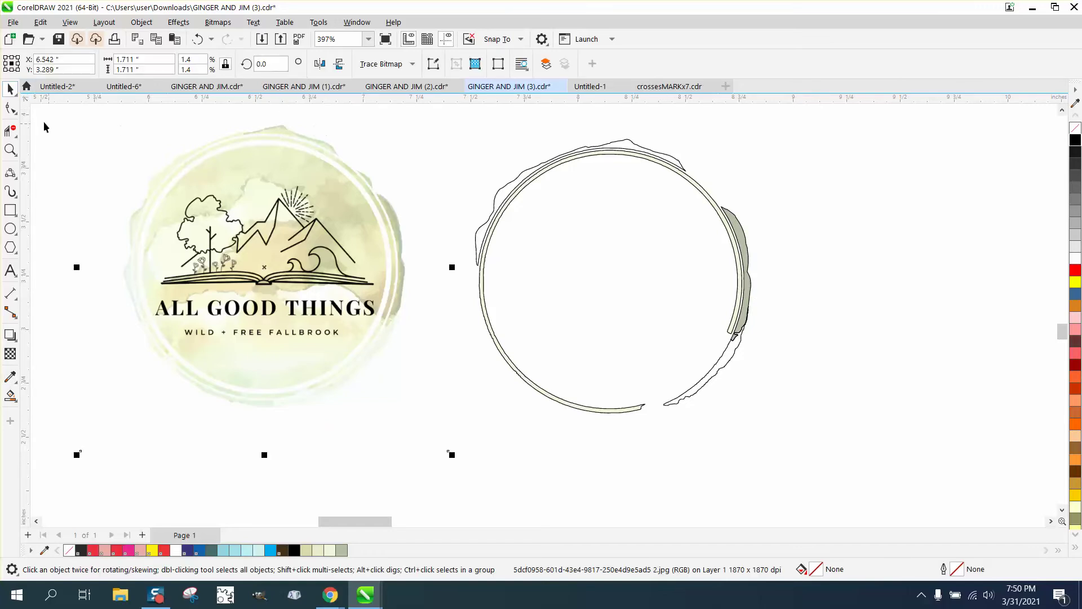
{"action": "left_click", "coordinate": [10, 376]}
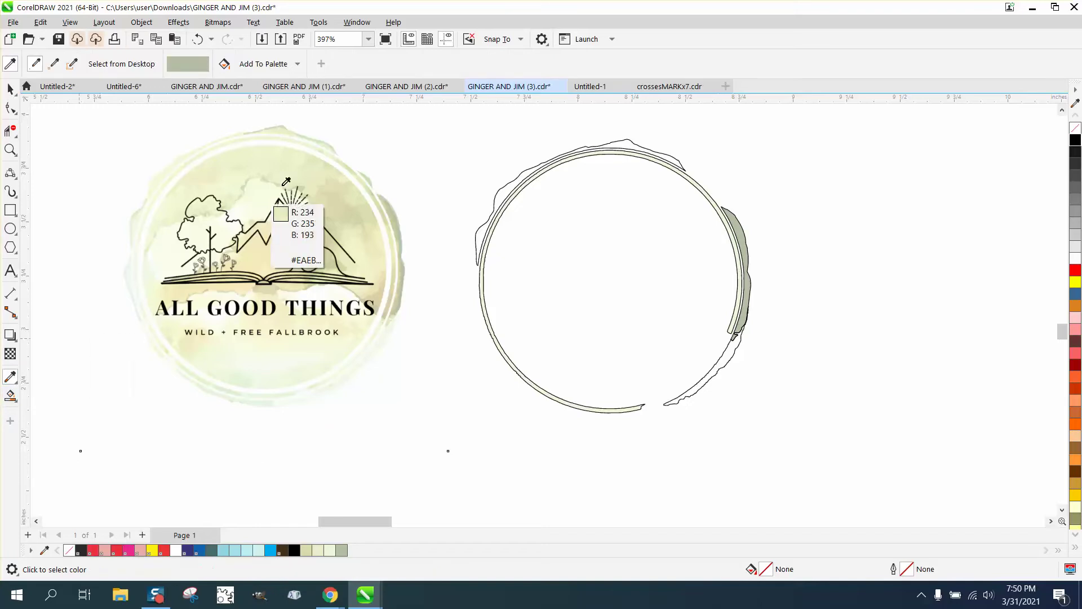
{"action": "left_click", "coordinate": [330, 143]}
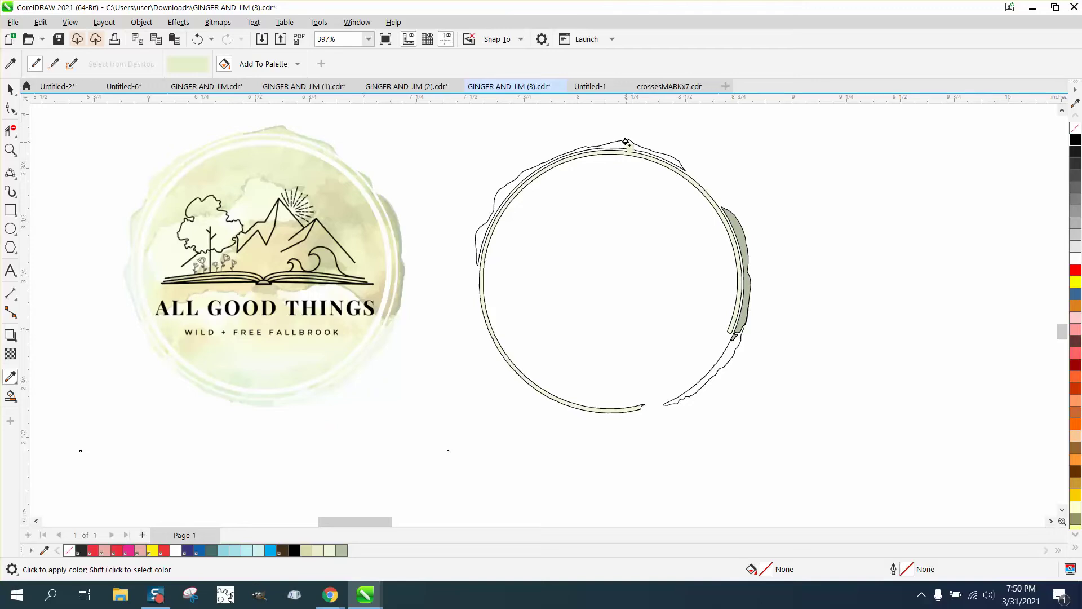
{"action": "left_click", "coordinate": [626, 143]}
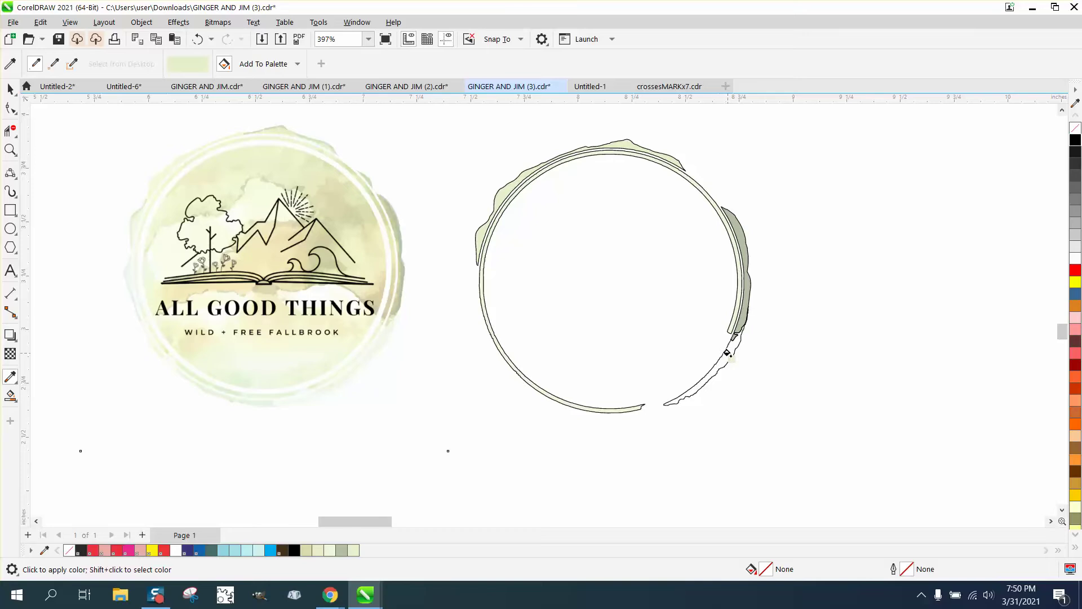
{"action": "left_click", "coordinate": [726, 351]}
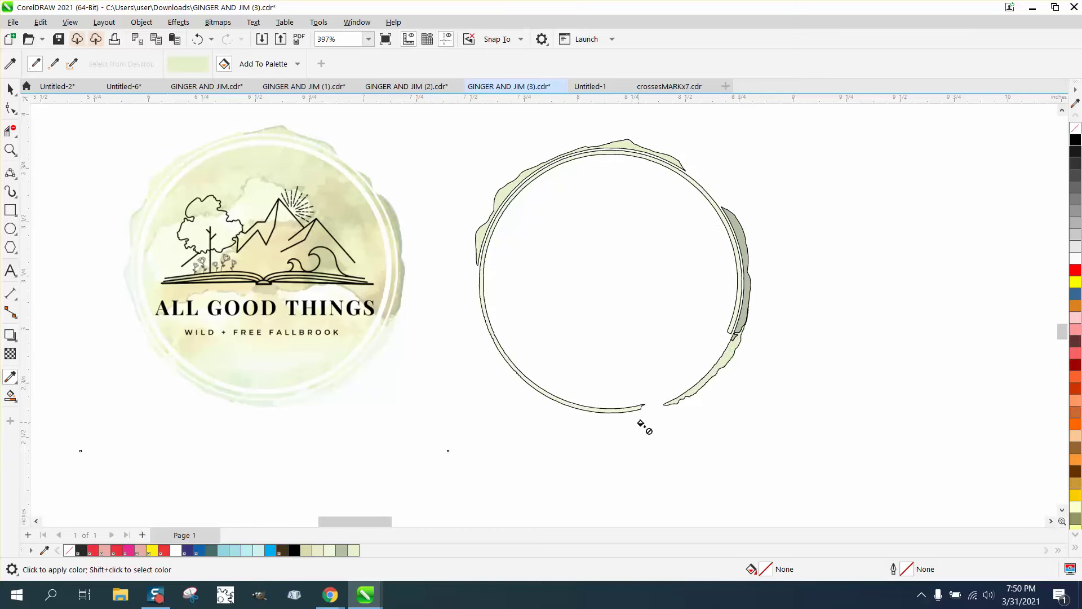
Step: Remove the black outlines from the filled ring and the three filled edge pieces
{"action": "left_click", "coordinate": [10, 89]}
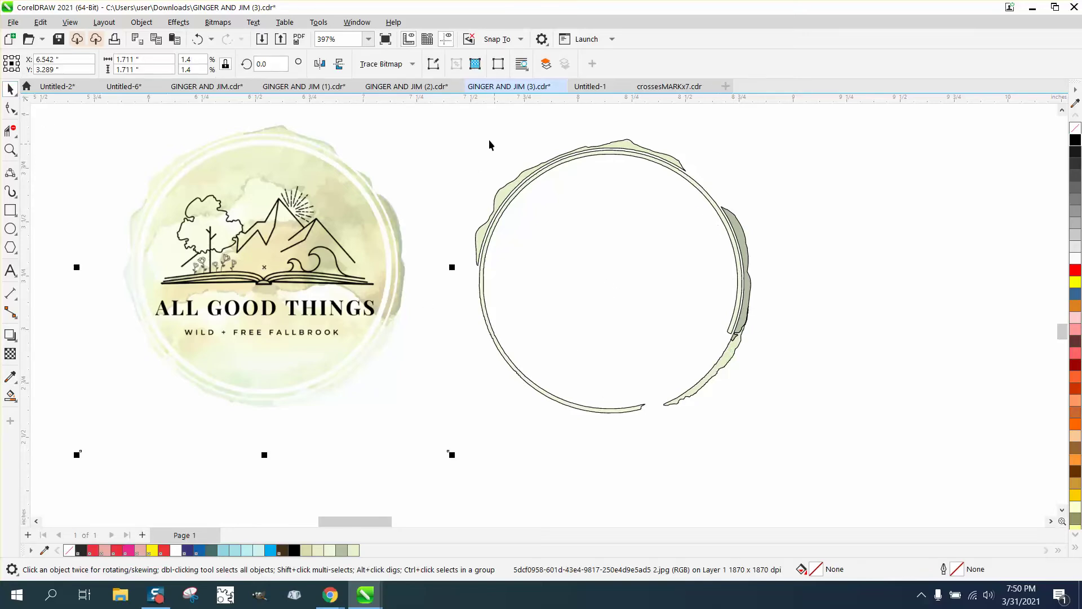
{"action": "left_click_drag", "start_coordinate": [460, 119], "coordinate": [835, 447]}
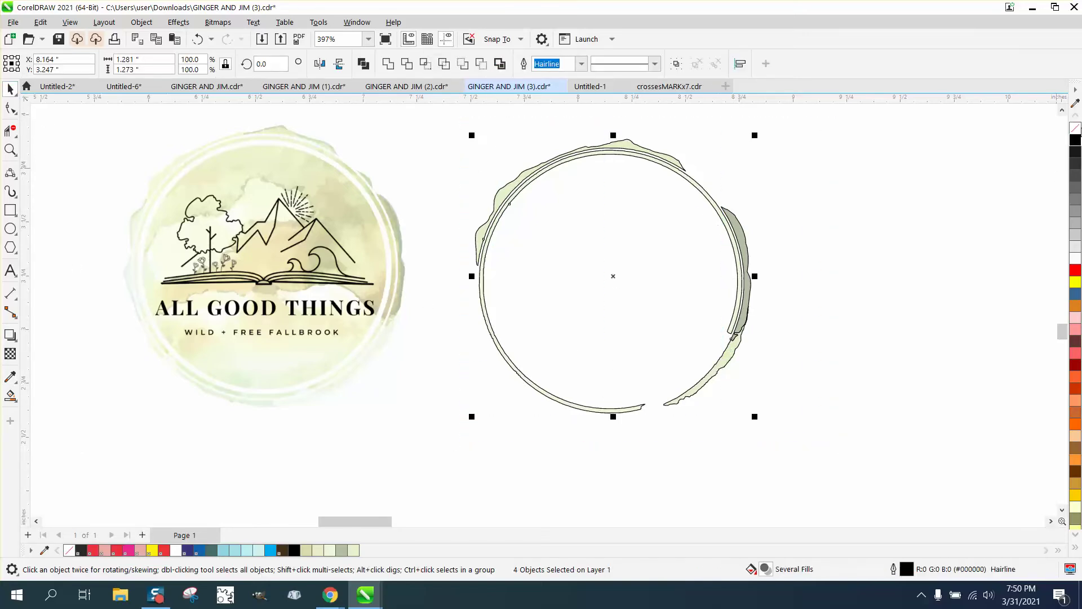
{"action": "right_click", "coordinate": [1075, 128]}
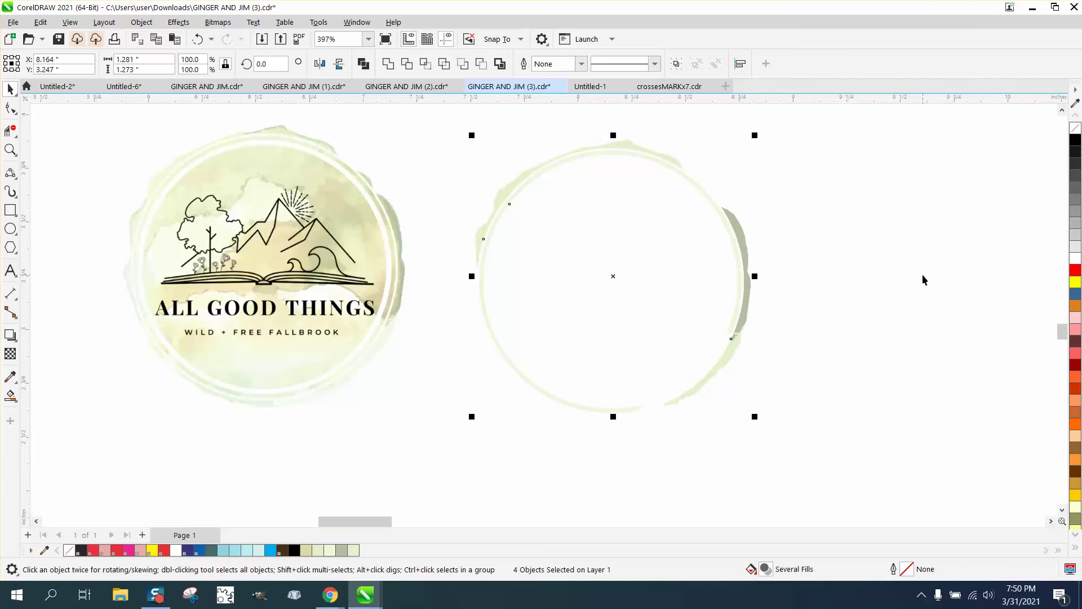
Step: Move the traced camouflage outline group down below the camouflage bitmap
{"action": "scroll", "coordinate": [621, 289], "scroll_direction": "down", "scroll_amount": 6}
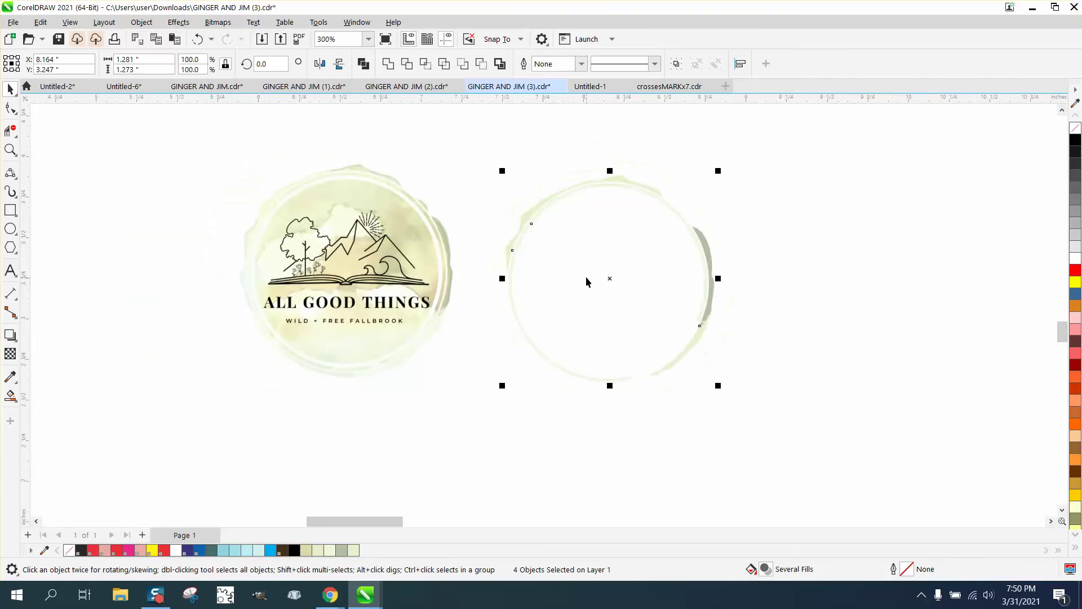
{"action": "scroll", "coordinate": [602, 199], "scroll_direction": "down", "scroll_amount": 2}
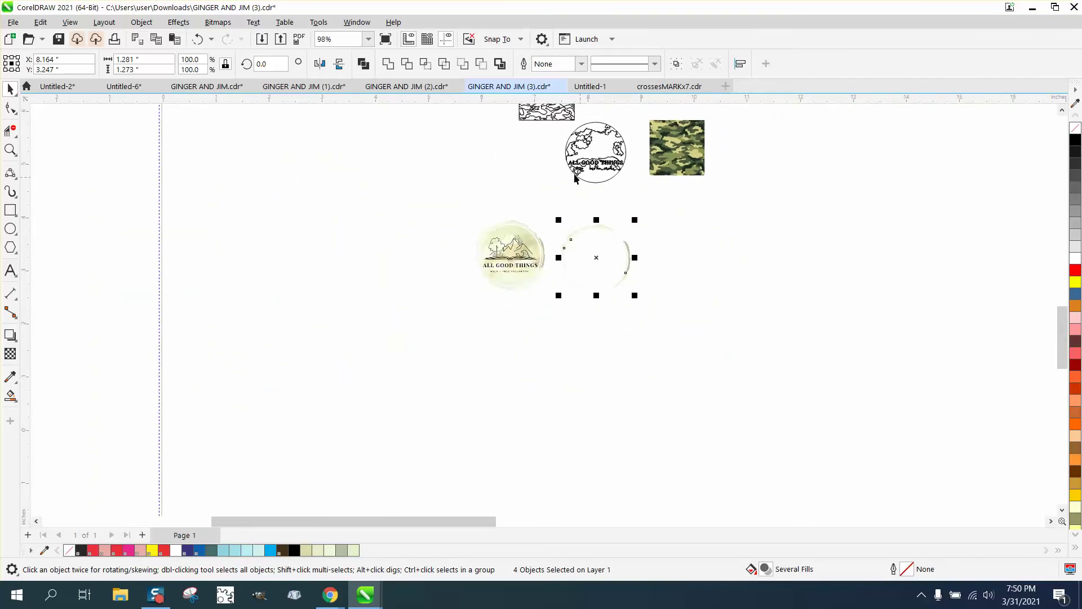
{"action": "left_click_drag", "start_coordinate": [558, 117], "coordinate": [715, 251]}
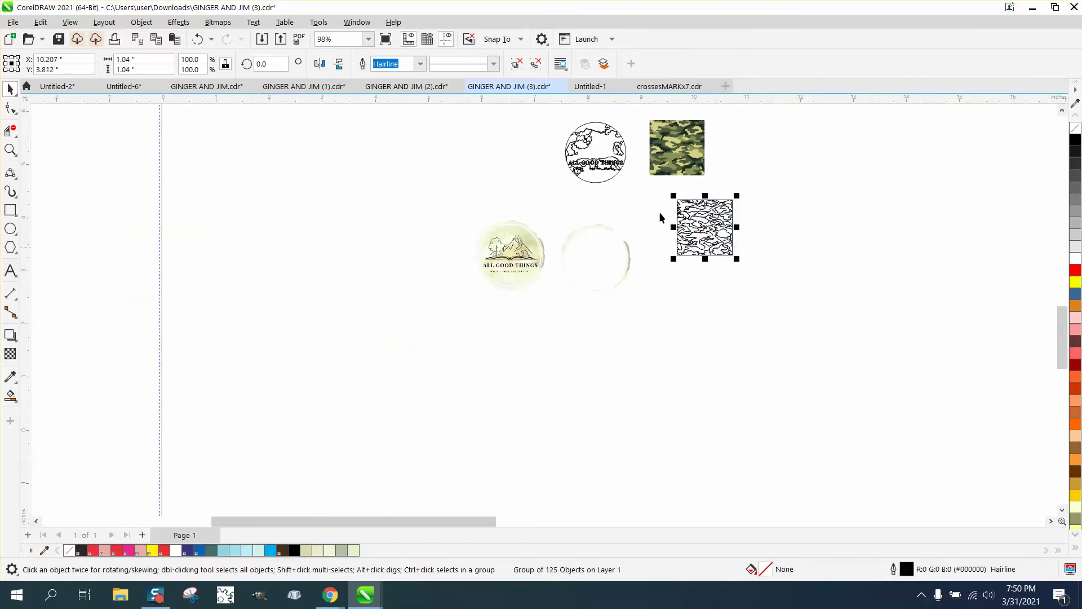
Step: Try moving the traced logo circle below the camouflage outlines and the camouflage bitmap above the filled ring
{"action": "left_click_drag", "start_coordinate": [636, 119], "coordinate": [643, 168]}
{"action": "left_click_drag", "start_coordinate": [551, 188], "coordinate": [550, 189]}
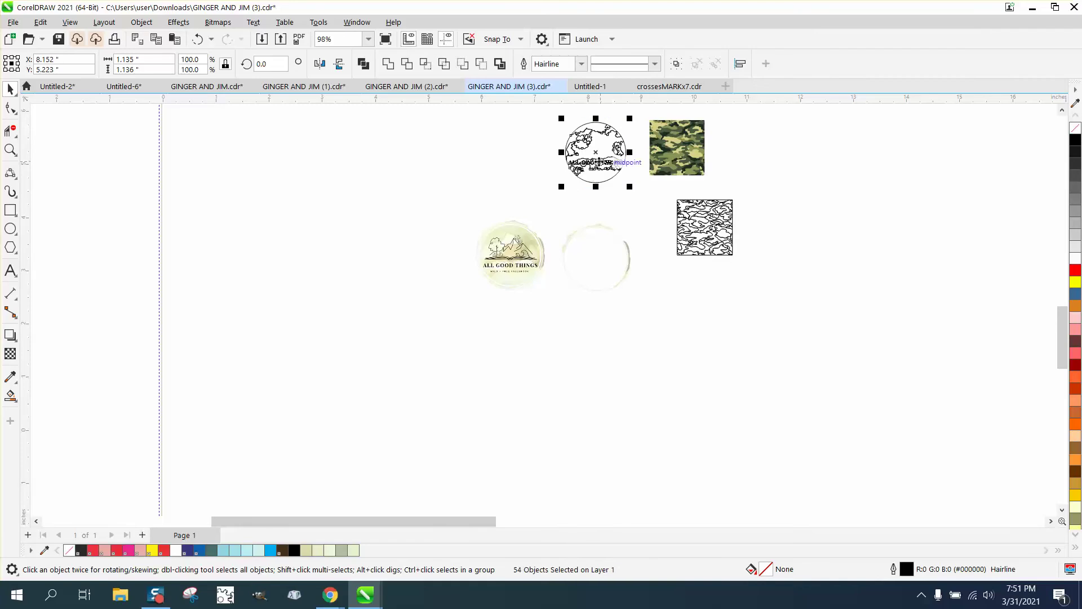
{"action": "left_click_drag", "start_coordinate": [598, 153], "coordinate": [665, 307]}
{"action": "left_click_drag", "start_coordinate": [667, 164], "coordinate": [603, 215]}
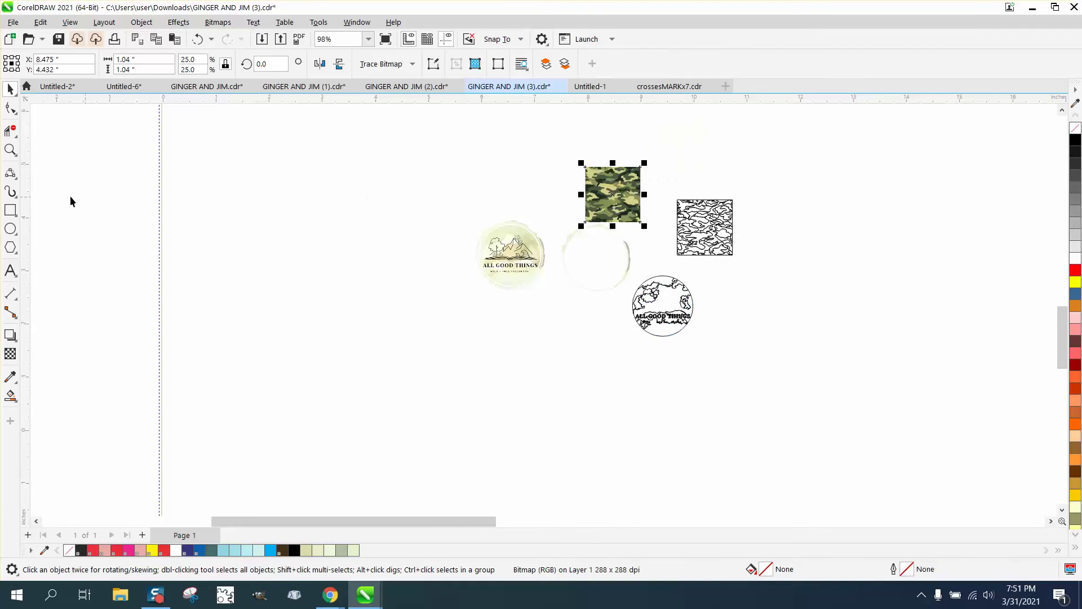
Step: Undo the last moves of the camouflage bitmap and the traced logo circle
{"action": "left_click", "coordinate": [10, 149]}
{"action": "left_click_drag", "start_coordinate": [736, 275], "coordinate": [564, 165]}
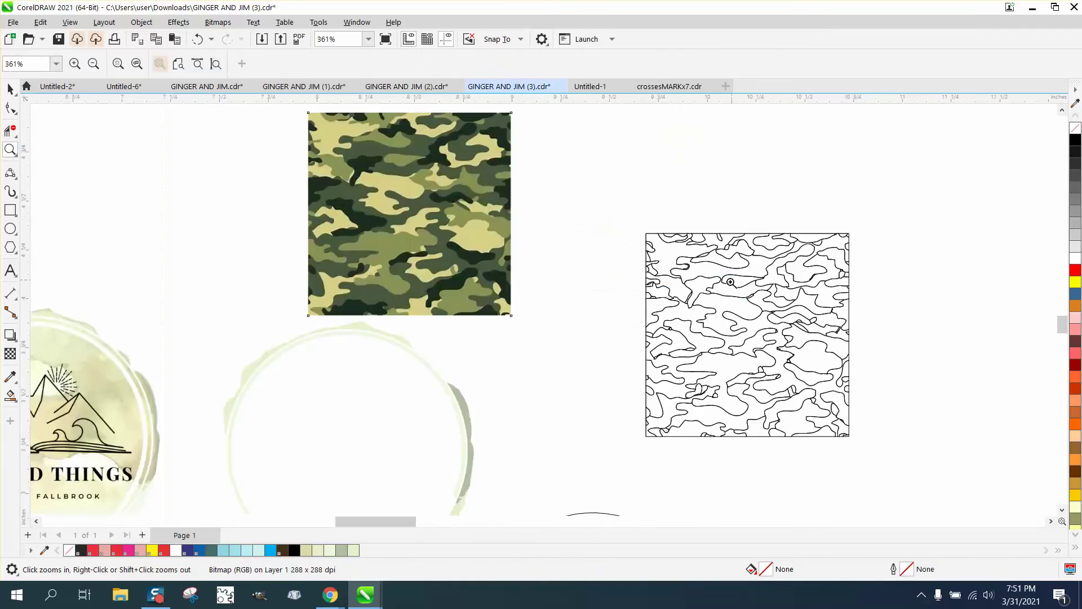
{"action": "scroll", "coordinate": [718, 350], "scroll_direction": "down", "scroll_amount": 1}
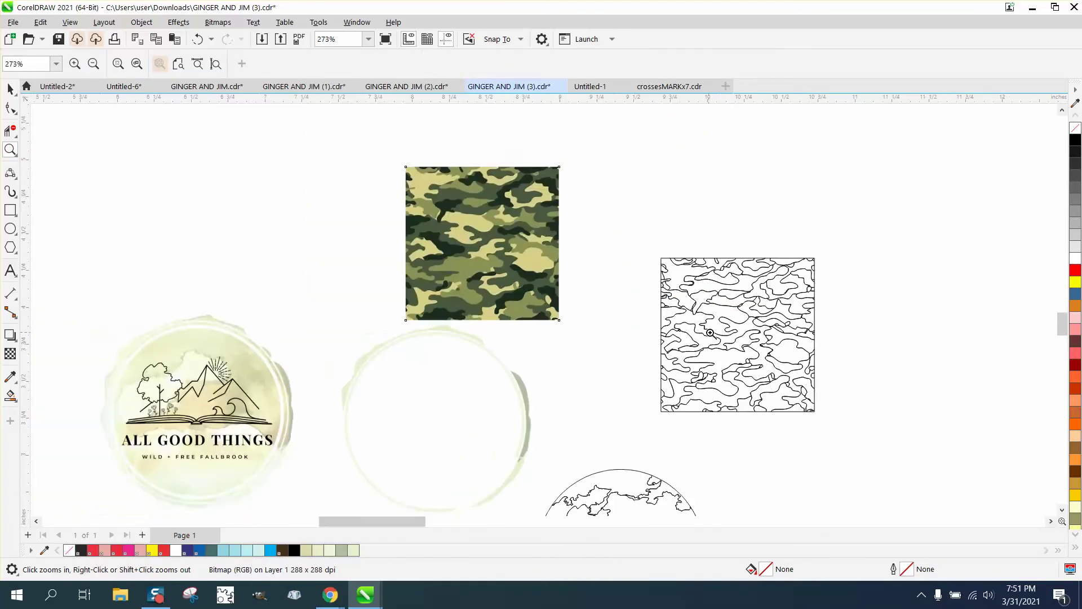
{"action": "scroll", "coordinate": [728, 332], "scroll_direction": "down", "scroll_amount": 1}
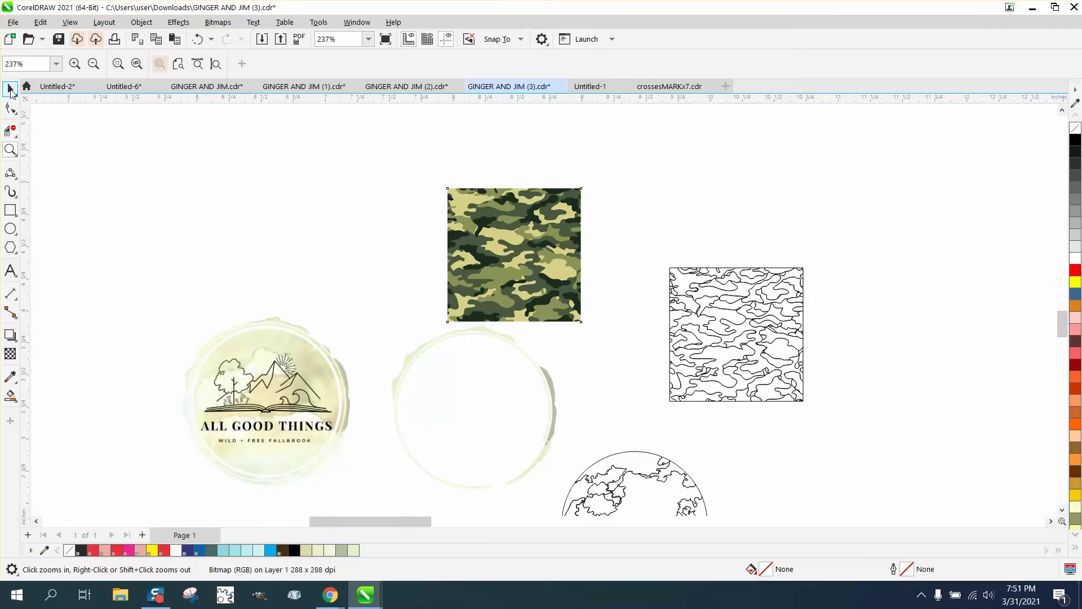
{"action": "double_click", "coordinate": [10, 89]}
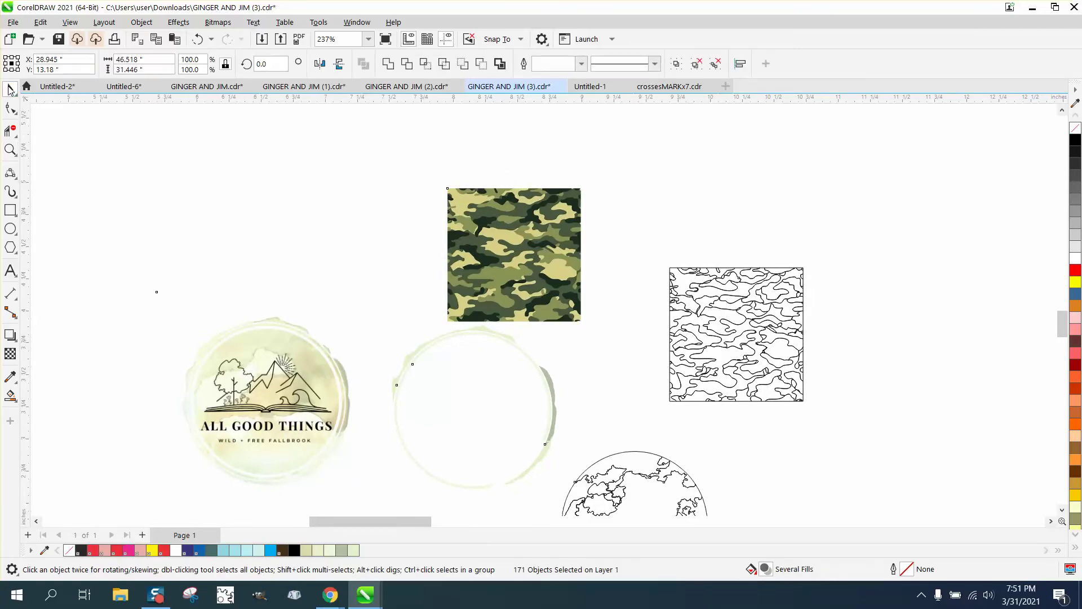
{"action": "left_click", "coordinate": [197, 39]}
{"action": "left_click", "coordinate": [197, 39]}
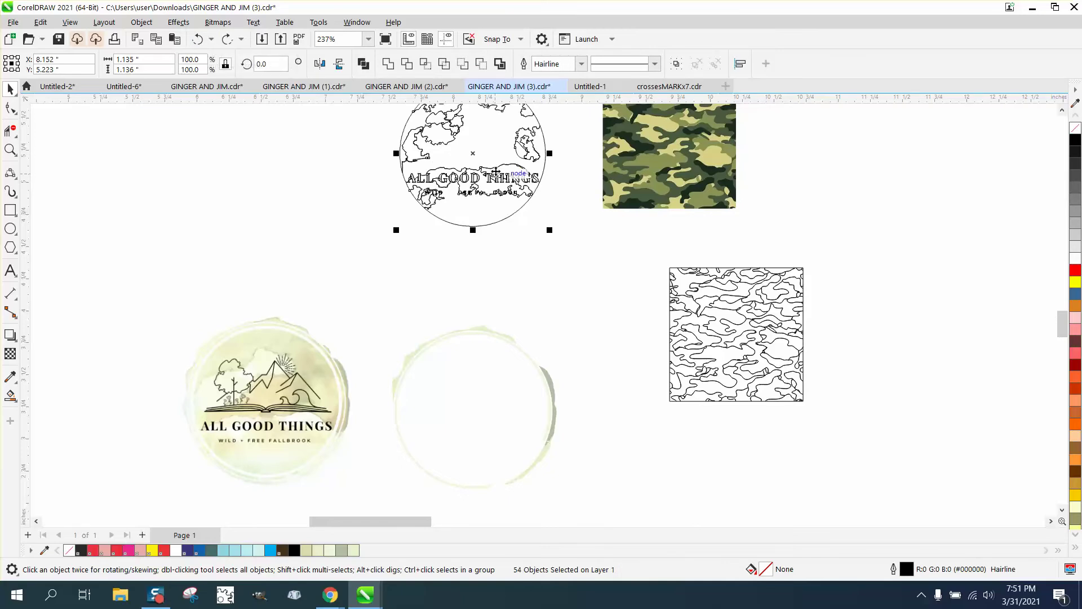
Step: Move the traced logo circle straight down inside the filled ring and place the camouflage outline group beside it
{"action": "key", "text": "ctrl+z"}
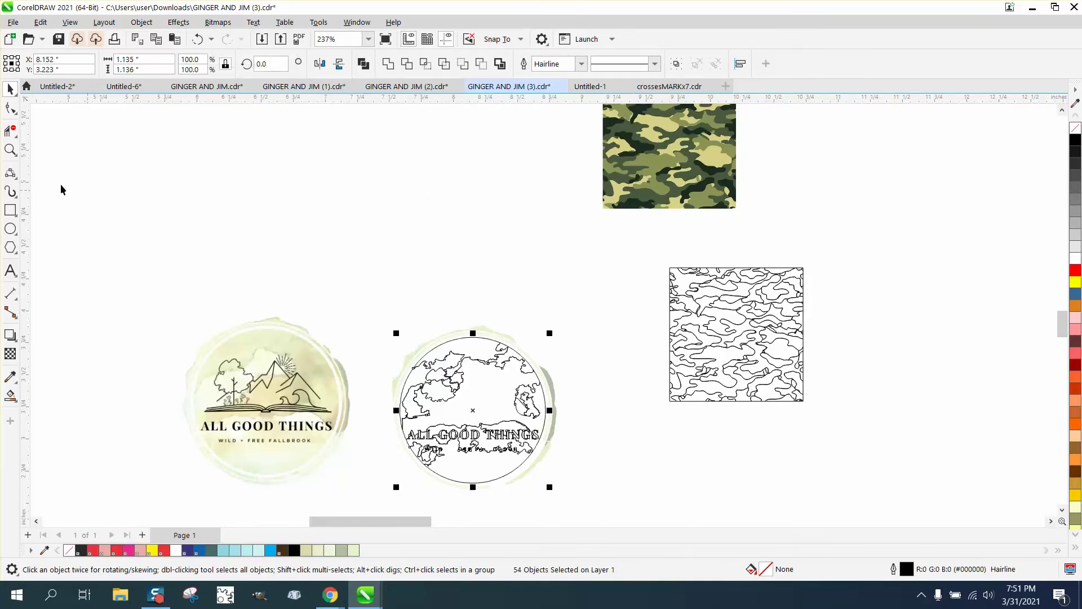
{"action": "left_click_drag", "start_coordinate": [737, 372], "coordinate": [636, 434]}
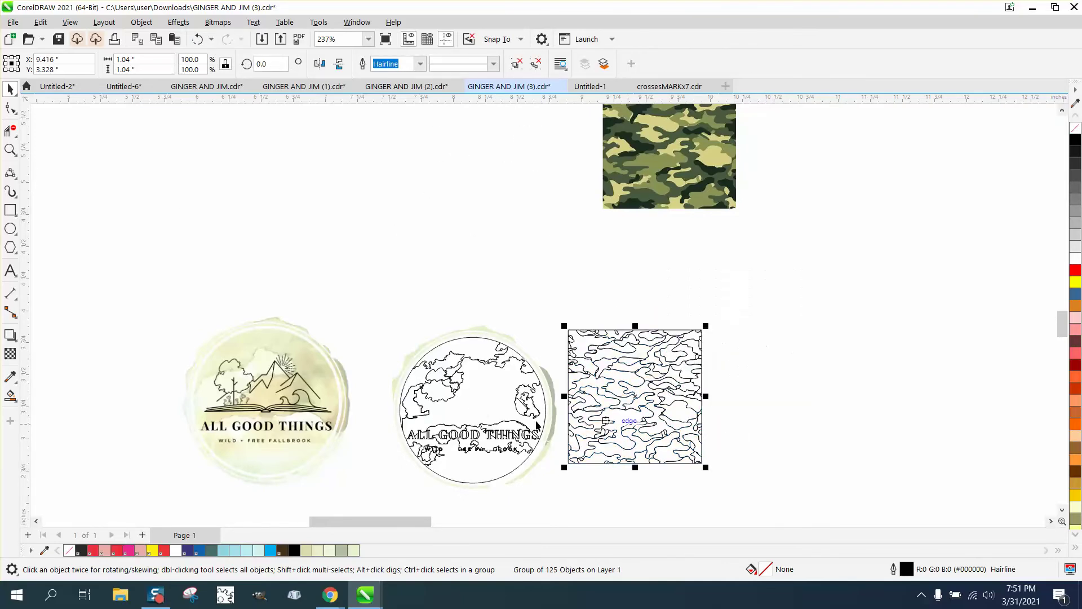
Step: Compare the watercolor patches in the logo bitmap with the outlines inside the traced logo circle
{"action": "left_click", "coordinate": [10, 149]}
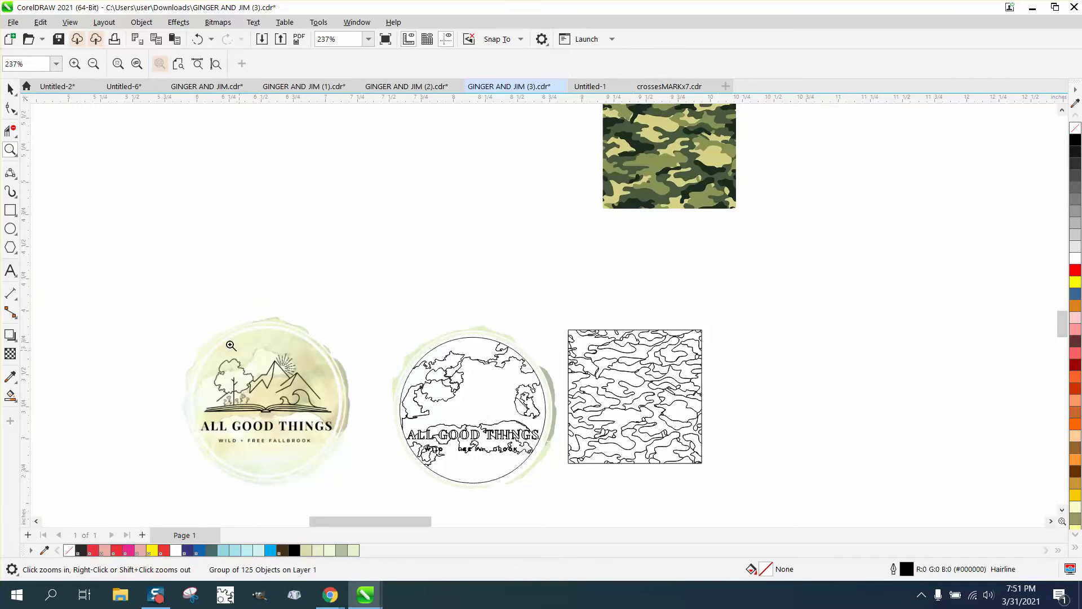
{"action": "left_click_drag", "start_coordinate": [231, 345], "coordinate": [390, 429]}
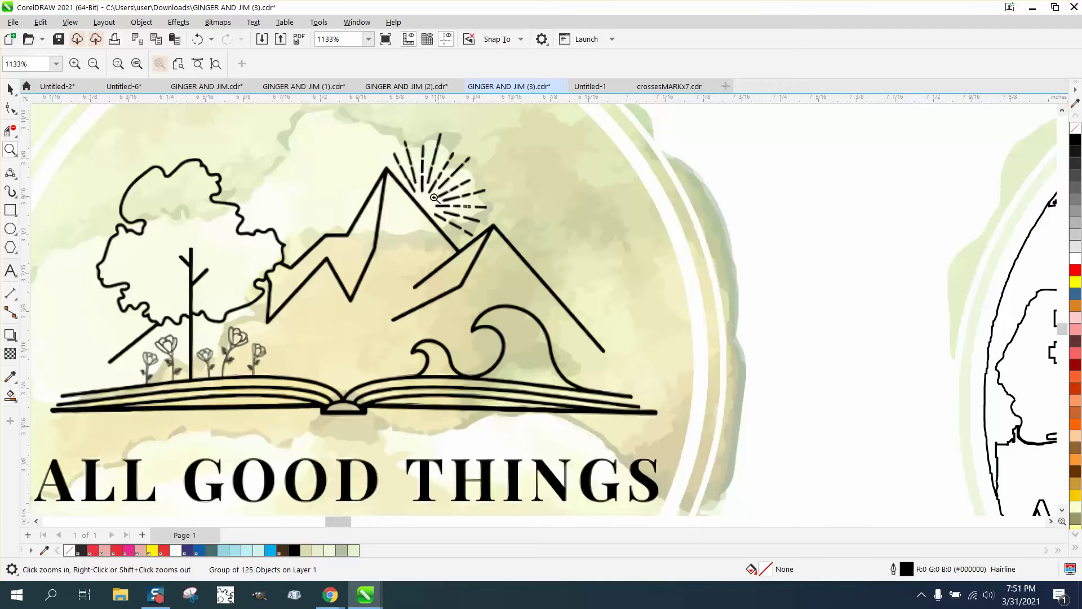
{"action": "scroll", "coordinate": [381, 194], "scroll_direction": "down", "scroll_amount": 1}
{"action": "scroll", "coordinate": [359, 207], "scroll_direction": "down", "scroll_amount": 1}
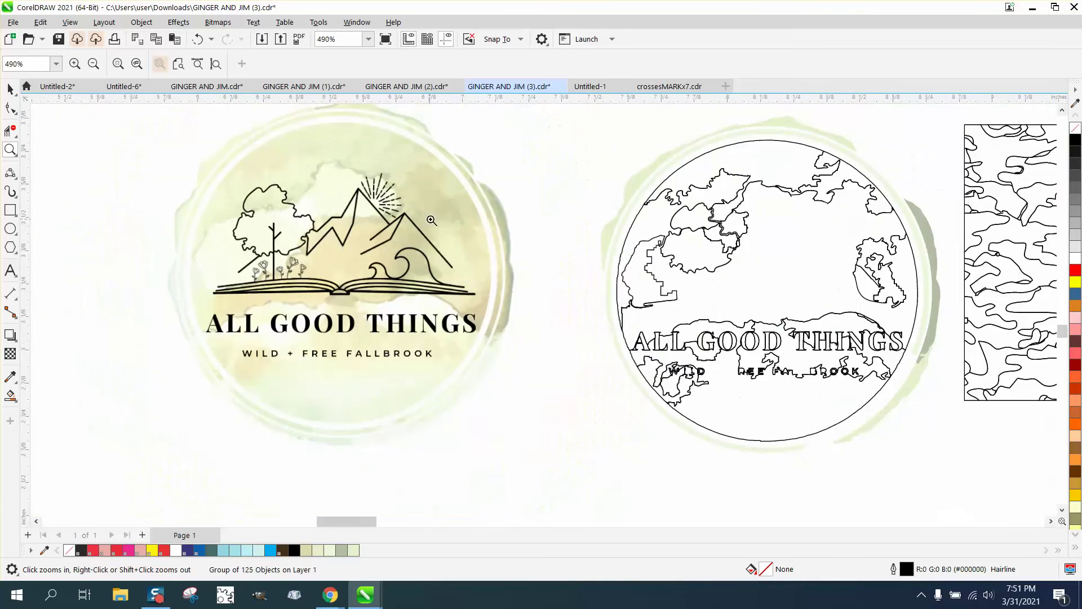
{"action": "left_click_drag", "start_coordinate": [626, 215], "coordinate": [995, 394]}
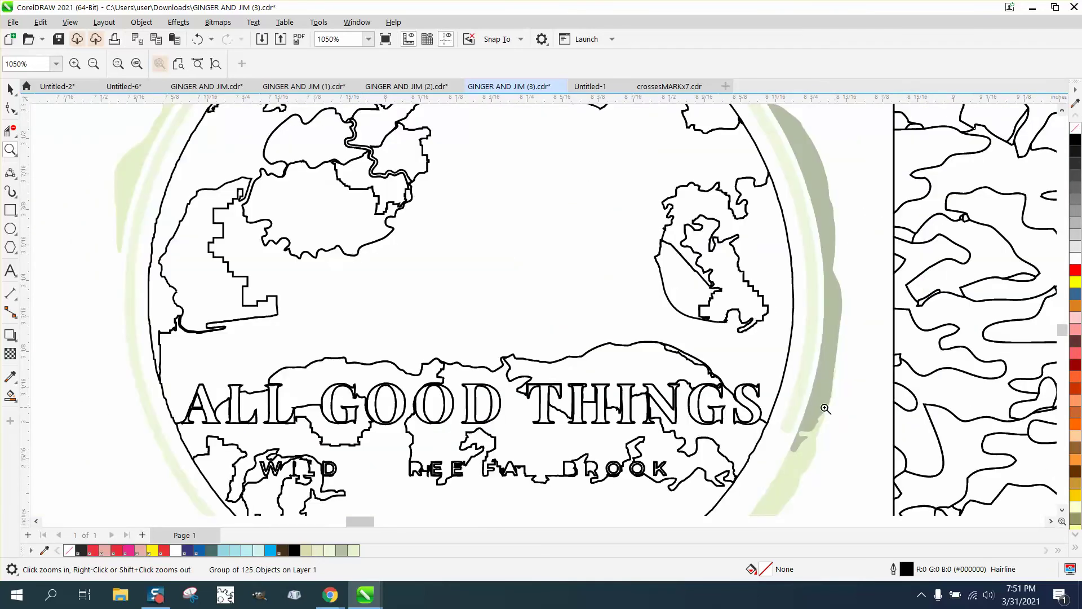
{"action": "scroll", "coordinate": [336, 309], "scroll_direction": "down", "scroll_amount": 1}
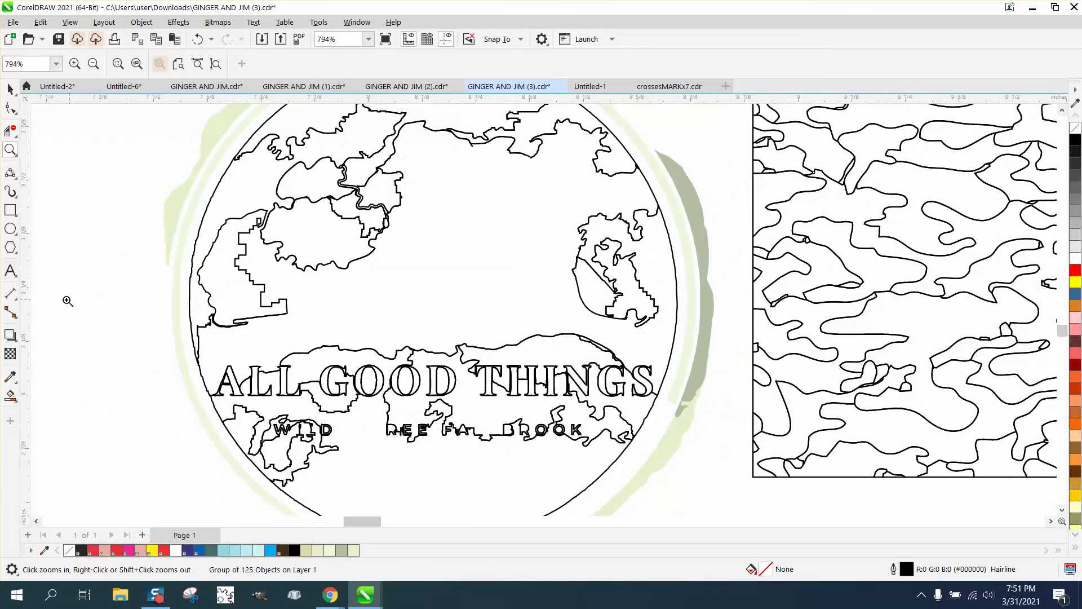
Step: Create a large camouflage patch with Smart Fill and place it in the traced logo's centre with no fill and a black outline
{"action": "left_click", "coordinate": [11, 396]}
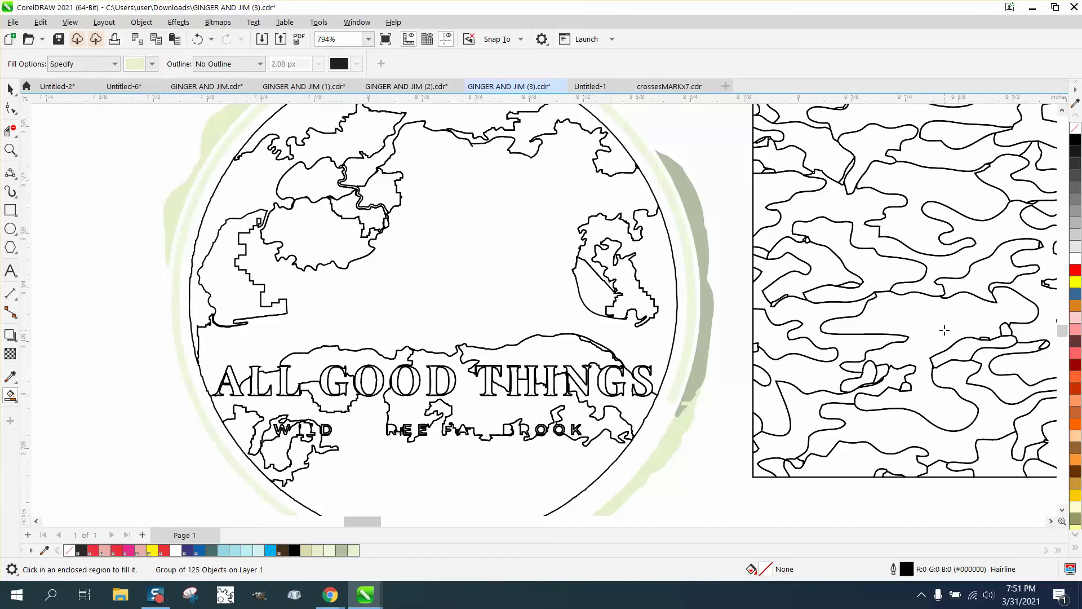
{"action": "left_click", "coordinate": [944, 330]}
{"action": "left_click", "coordinate": [10, 89]}
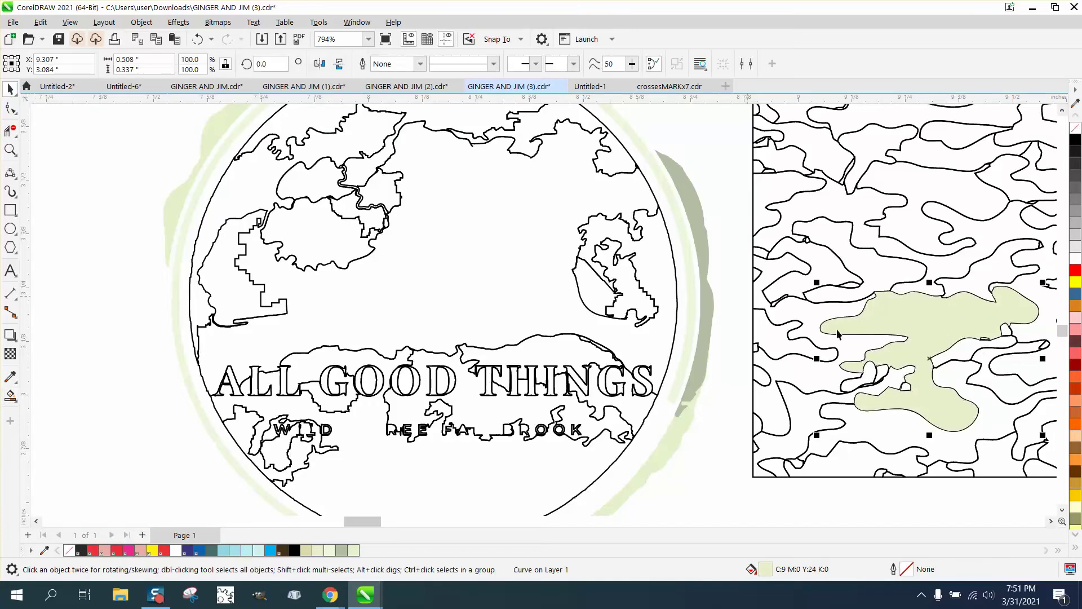
{"action": "left_click_drag", "start_coordinate": [953, 335], "coordinate": [515, 215]}
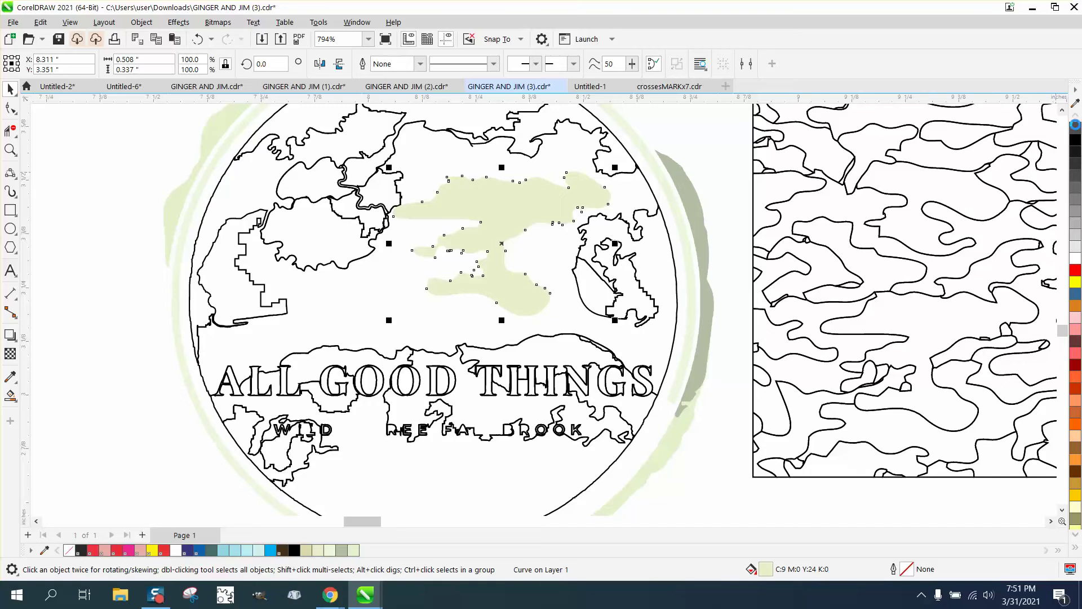
{"action": "left_click", "coordinate": [1075, 125]}
{"action": "right_click", "coordinate": [1075, 140]}
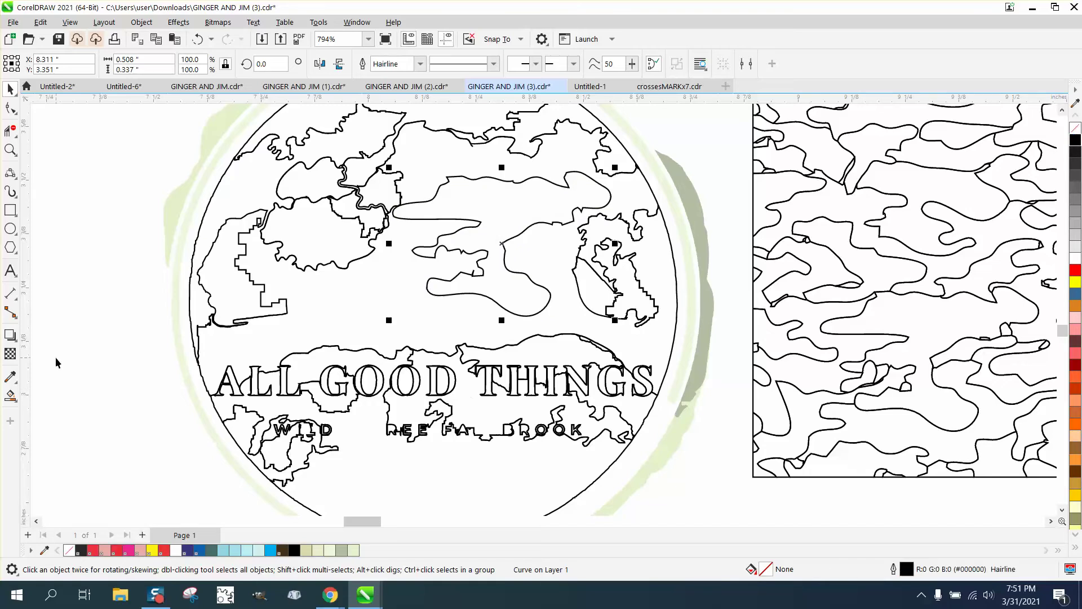
Step: Create a small camouflage patch with Smart Fill and place it above the word GOOD with no fill and a black outline
{"action": "left_click", "coordinate": [10, 396]}
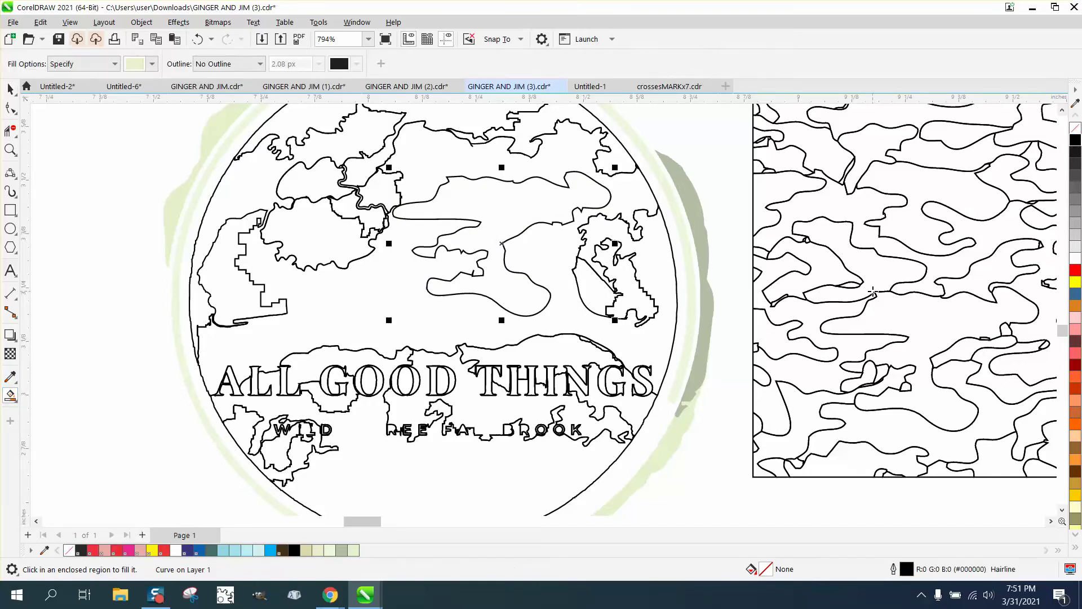
{"action": "left_click", "coordinate": [877, 162]}
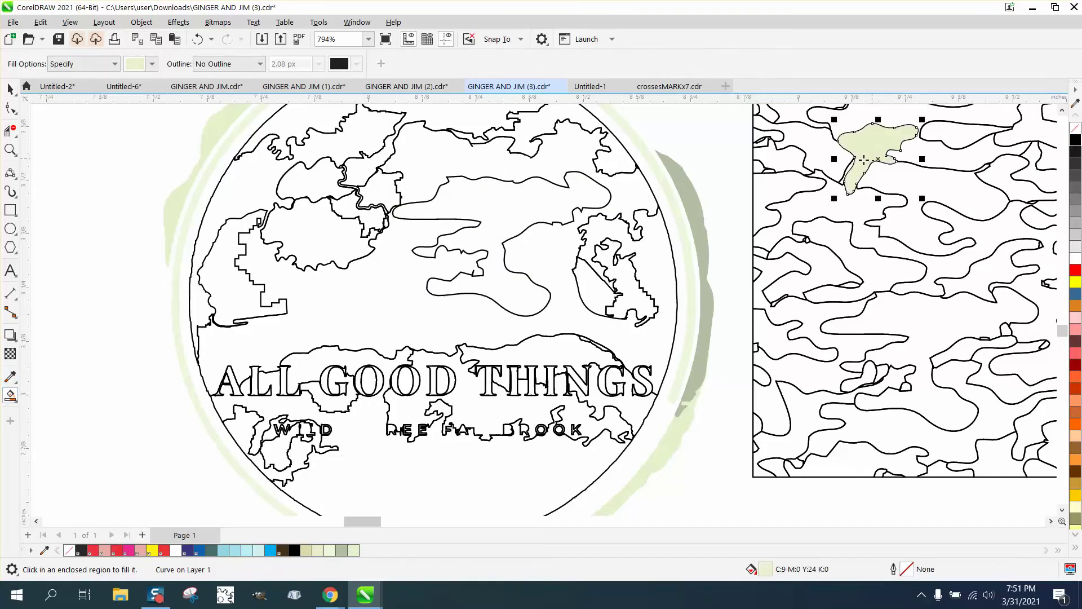
{"action": "left_click", "coordinate": [10, 88]}
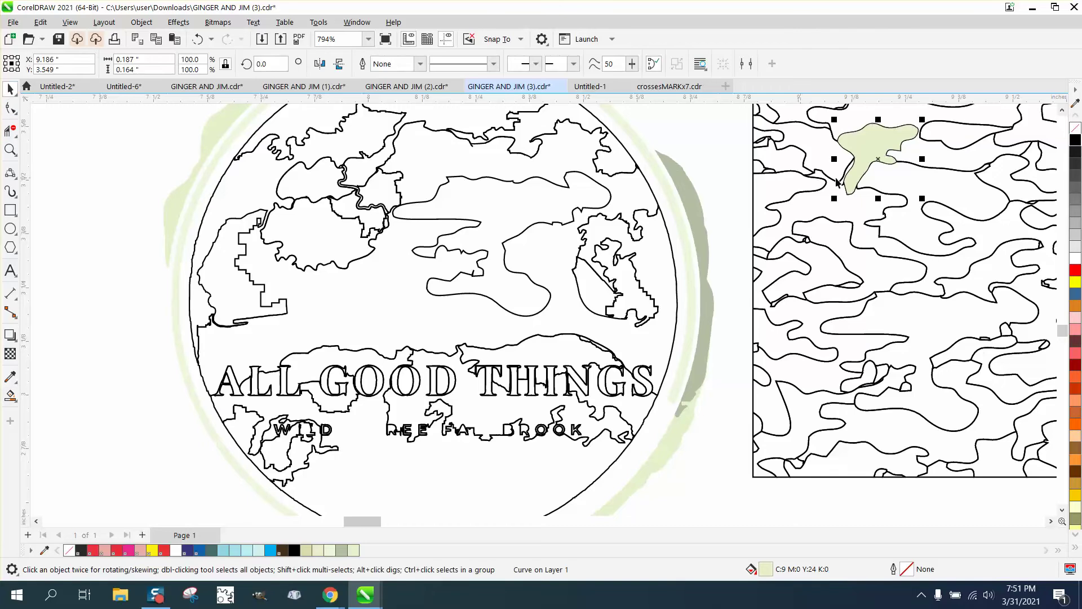
{"action": "left_click_drag", "start_coordinate": [871, 150], "coordinate": [378, 308]}
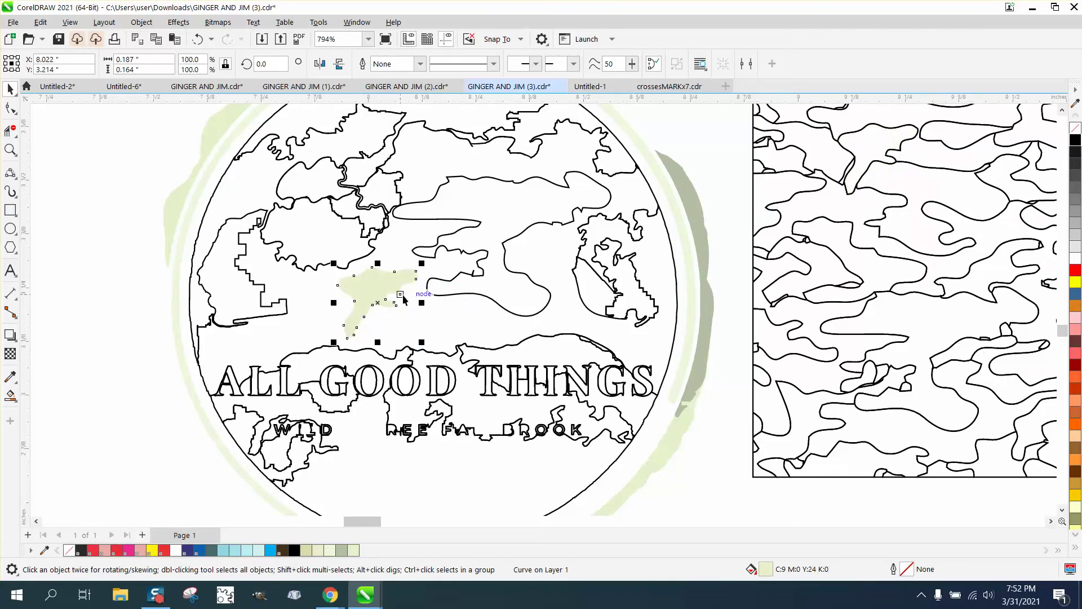
{"action": "left_click", "coordinate": [1075, 131]}
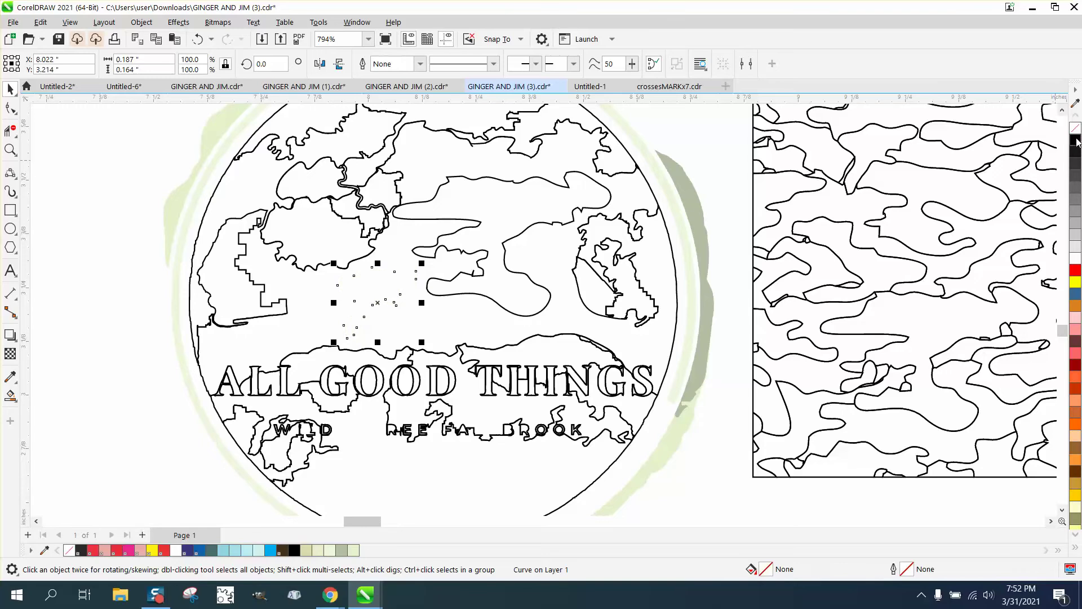
{"action": "right_click", "coordinate": [1075, 141]}
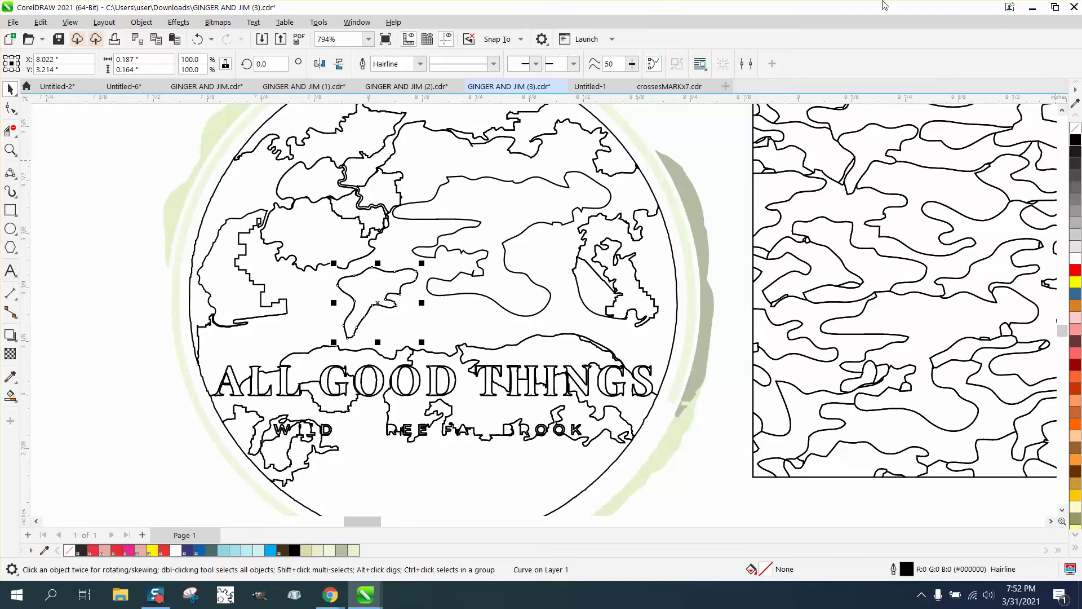
Step: Add a vertically mirrored copy of the small patch on its right, scaled to 56.7%, and duplicate that copy to the patch's left
{"action": "left_click", "coordinate": [339, 63]}
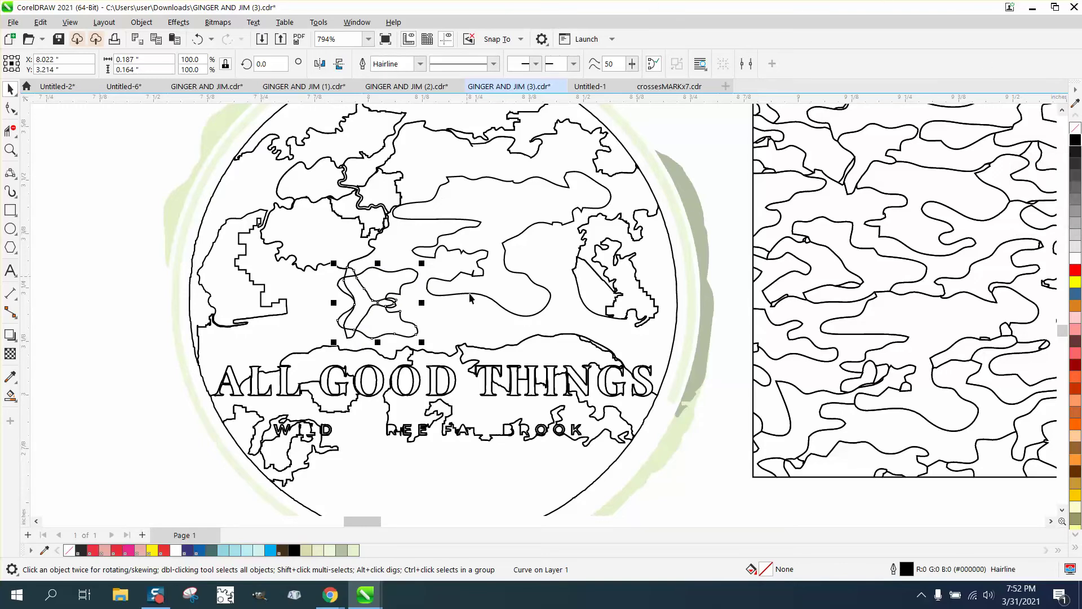
{"action": "left_click_drag", "start_coordinate": [383, 325], "coordinate": [458, 330]}
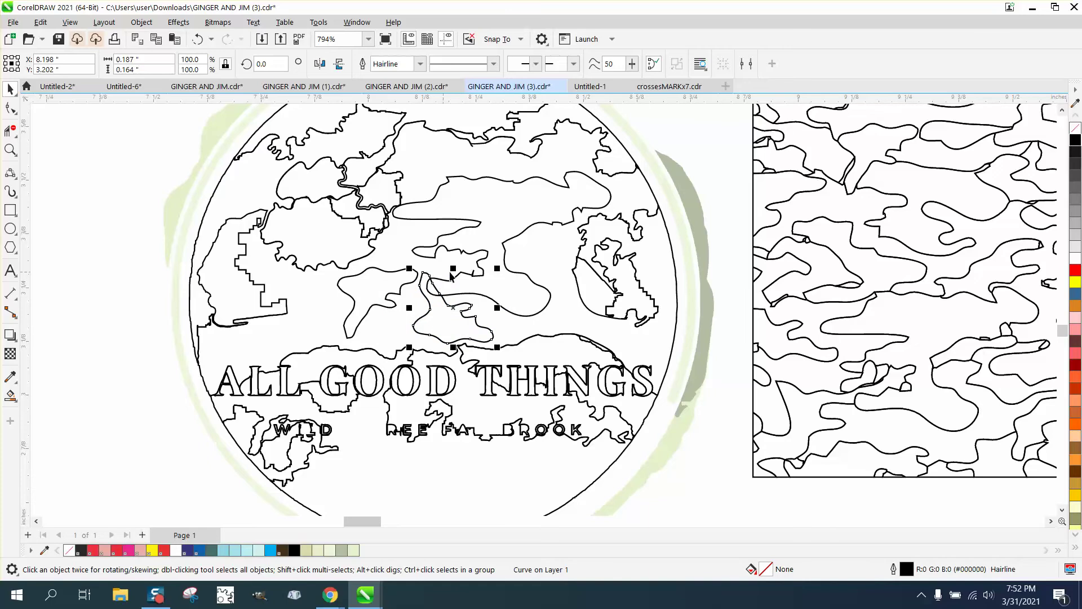
{"action": "left_click_drag", "start_coordinate": [498, 269], "coordinate": [455, 331]}
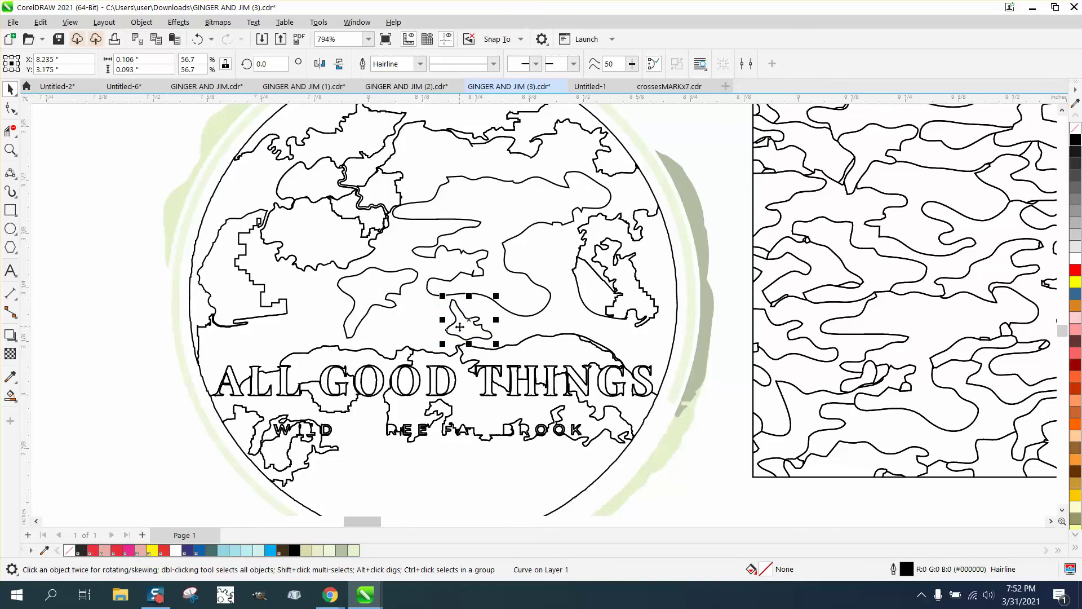
{"action": "left_click_drag", "start_coordinate": [468, 331], "coordinate": [316, 307]}
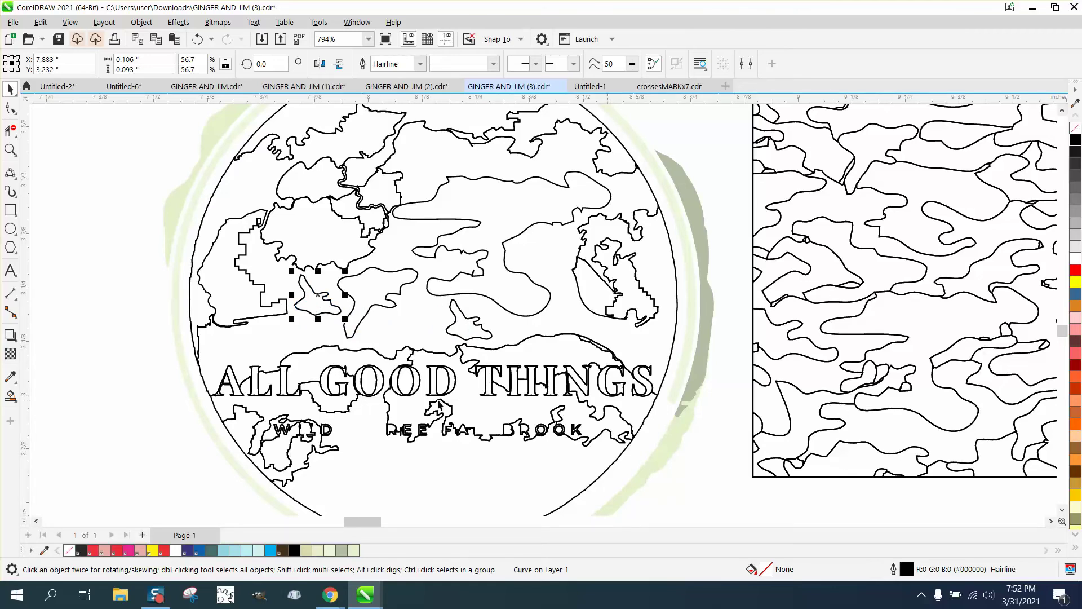
Step: Create a small curved camouflage patch with Smart Fill and place it in the notch right of the large central patch with no fill and a black outline
{"action": "left_click", "coordinate": [10, 397]}
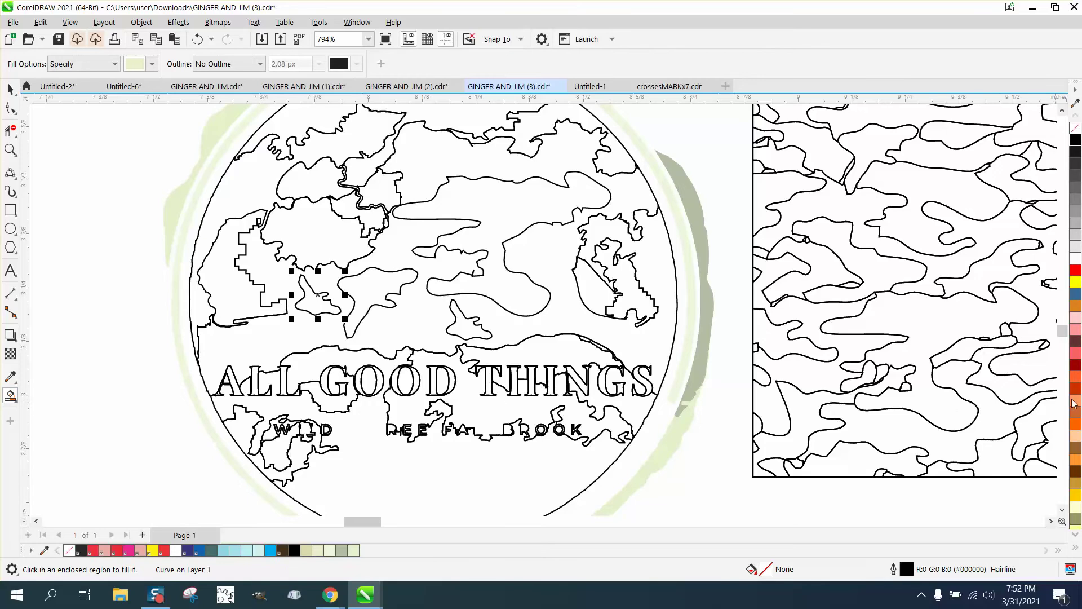
{"action": "left_click", "coordinate": [869, 372]}
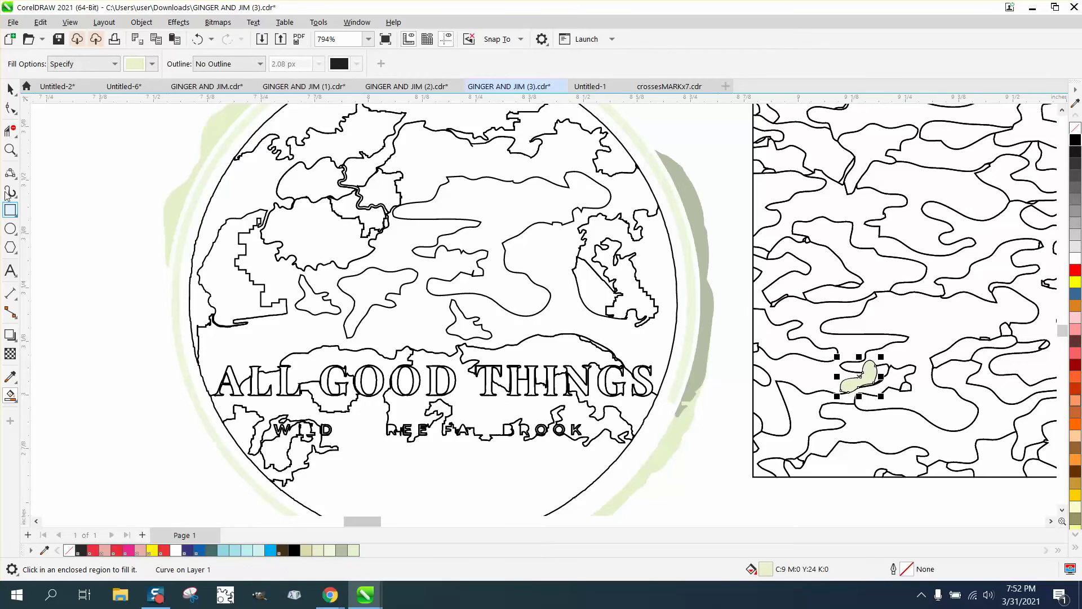
{"action": "key", "text": "space"}
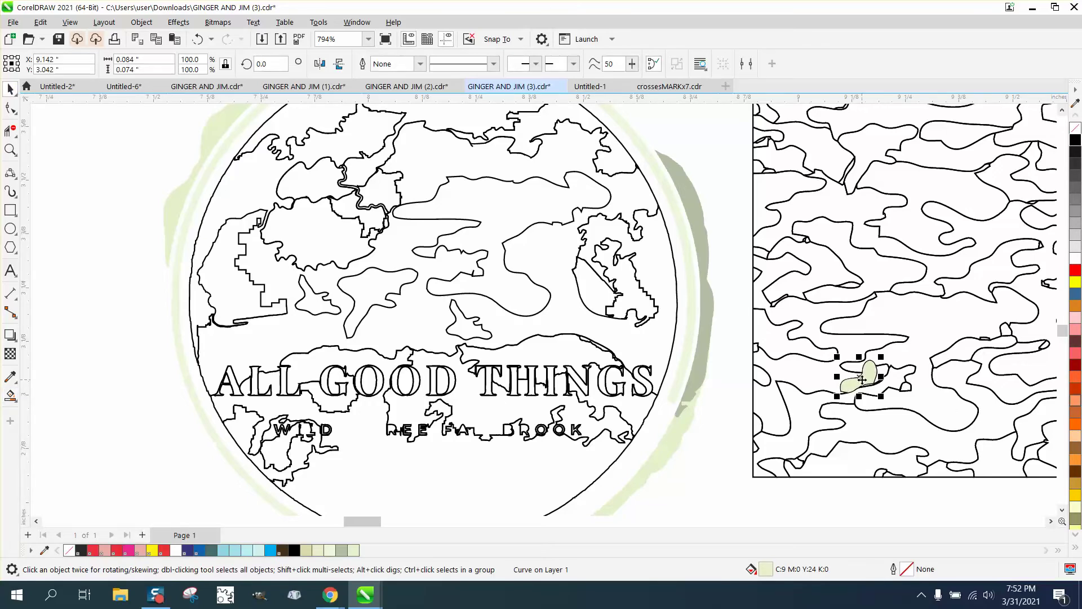
{"action": "left_click_drag", "start_coordinate": [863, 379], "coordinate": [548, 254]}
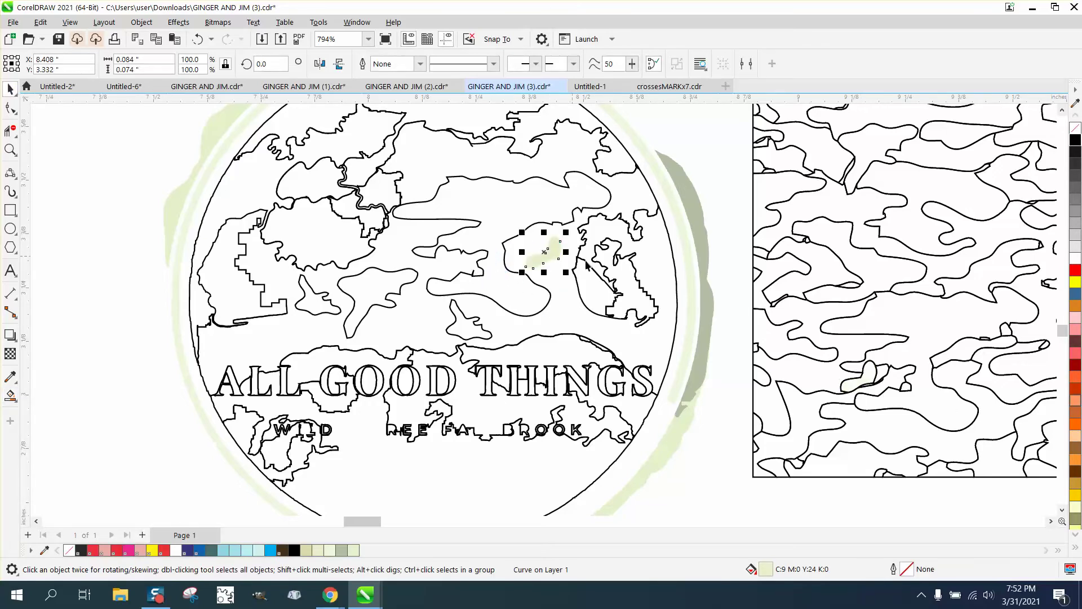
{"action": "left_click", "coordinate": [1075, 129]}
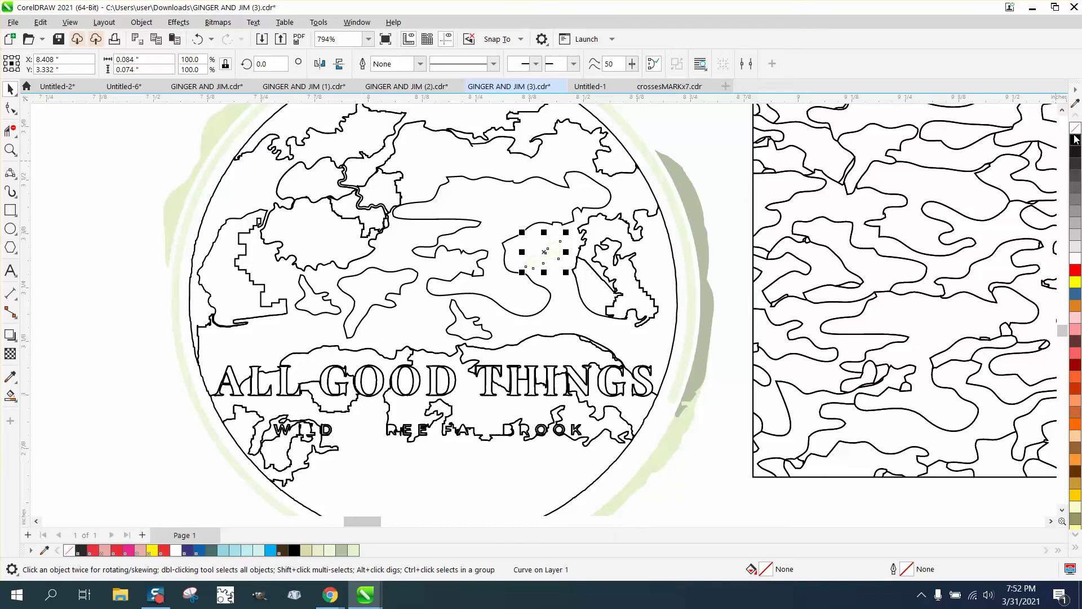
{"action": "right_click", "coordinate": [1076, 141]}
Step: Sample the tan watercolor tone right of the sun in the logo bitmap and fill the large central patch with it
{"action": "scroll", "coordinate": [818, 418], "scroll_direction": "down", "scroll_amount": 2}
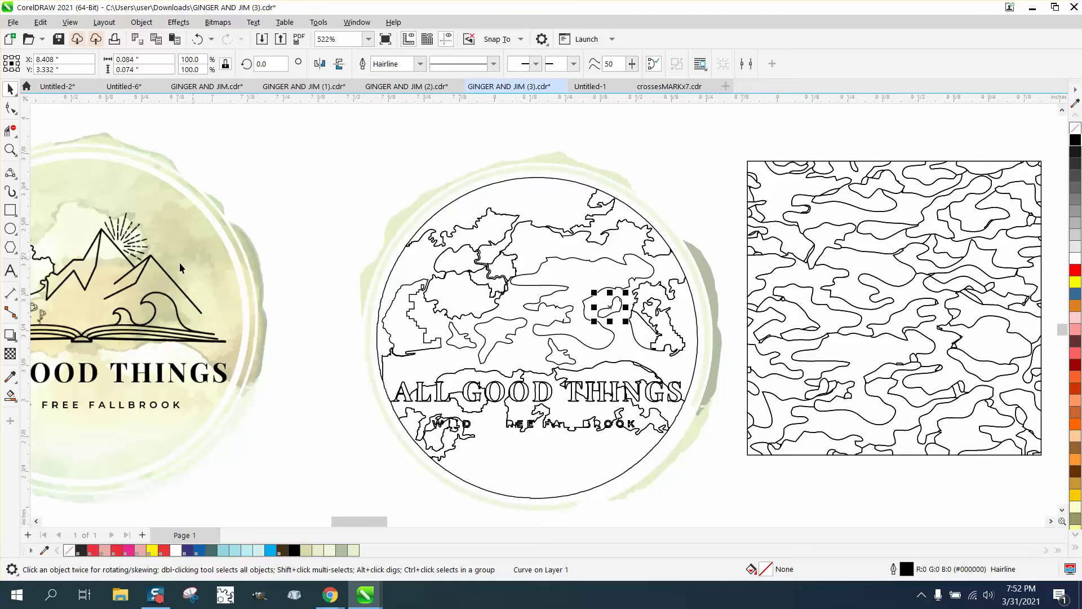
{"action": "left_click", "coordinate": [16, 383]}
{"action": "left_click", "coordinate": [64, 376]}
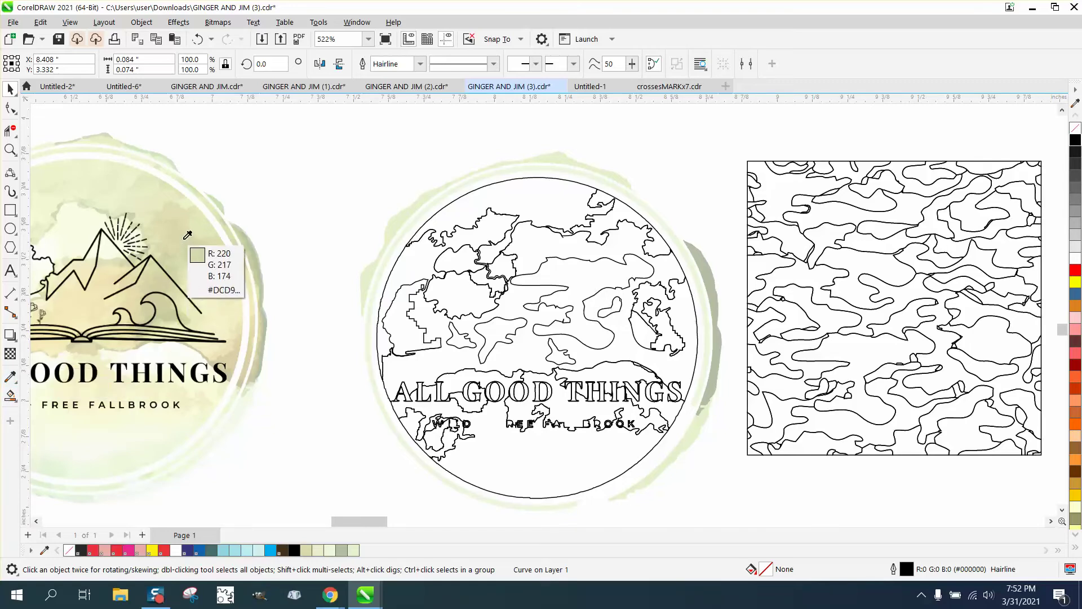
{"action": "left_click", "coordinate": [575, 275]}
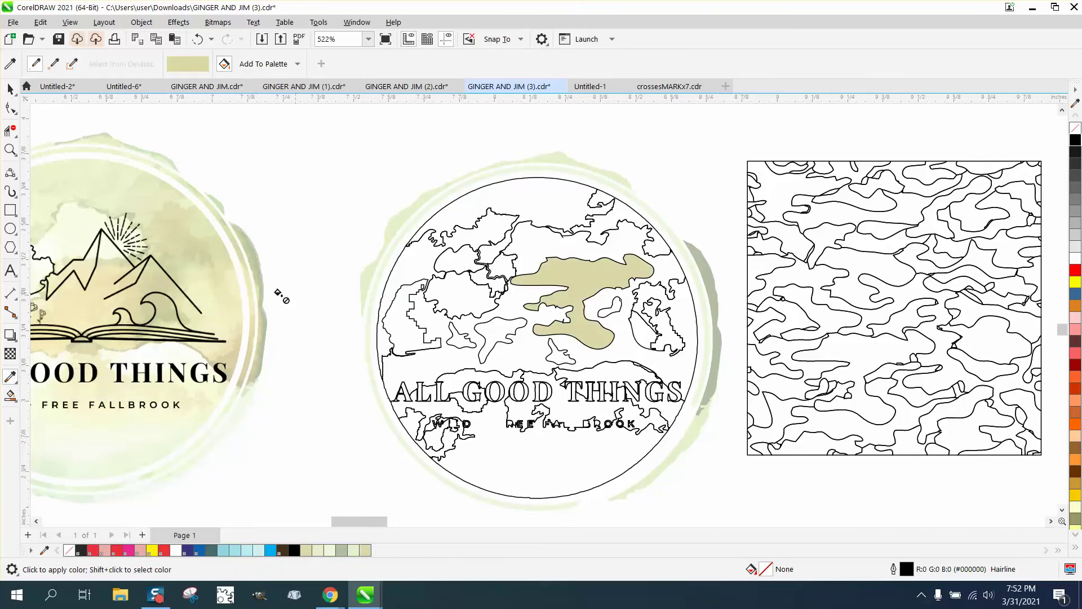
{"action": "left_click", "coordinate": [10, 89]}
{"action": "left_click", "coordinate": [10, 376]}
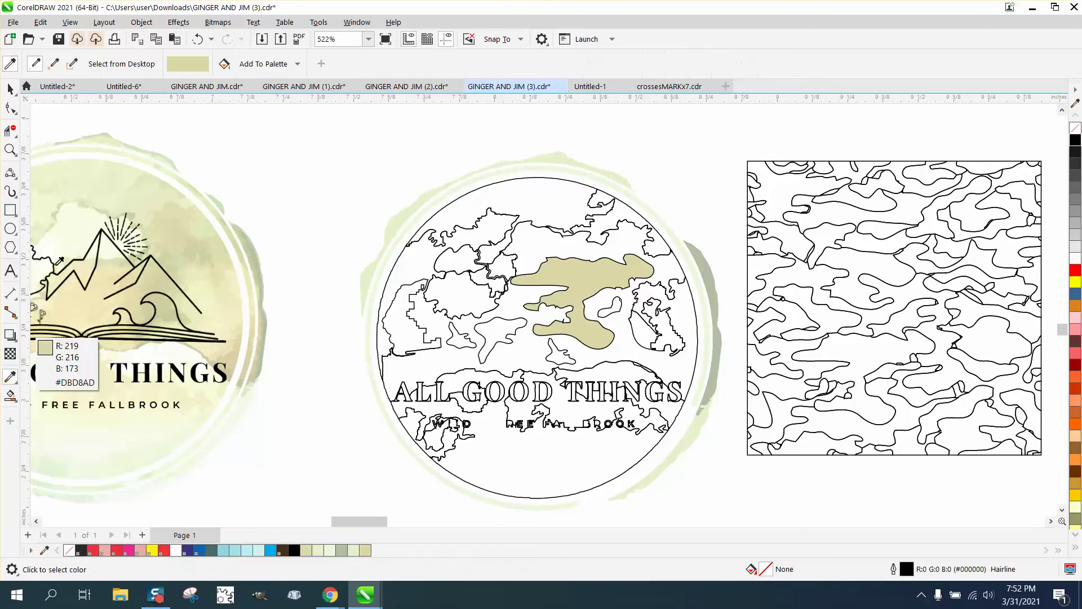
{"action": "left_click", "coordinate": [77, 218]}
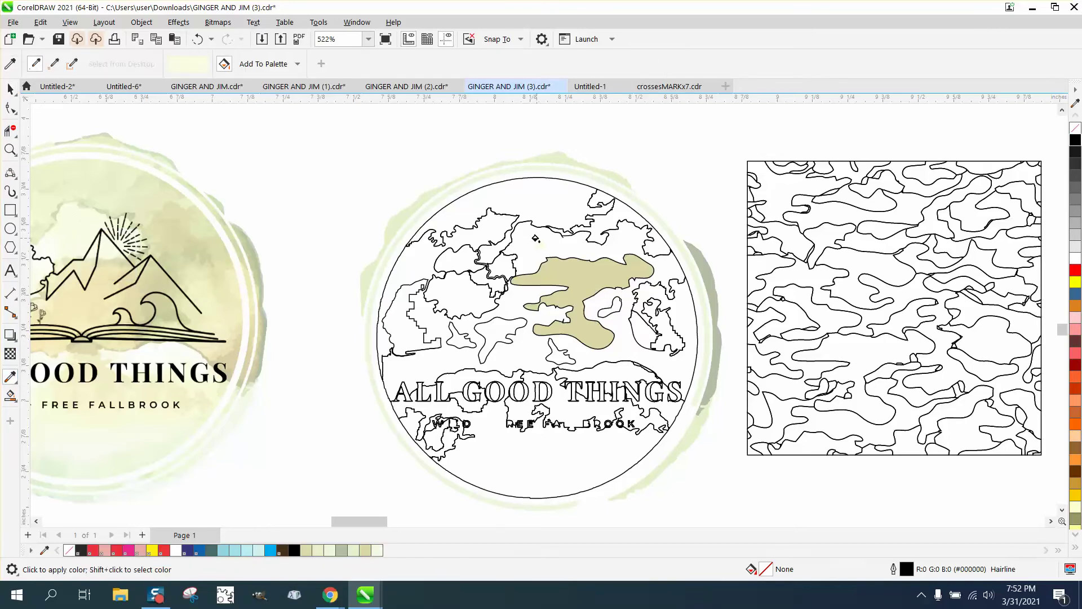
{"action": "left_click", "coordinate": [197, 40]}
{"action": "left_click", "coordinate": [10, 90]}
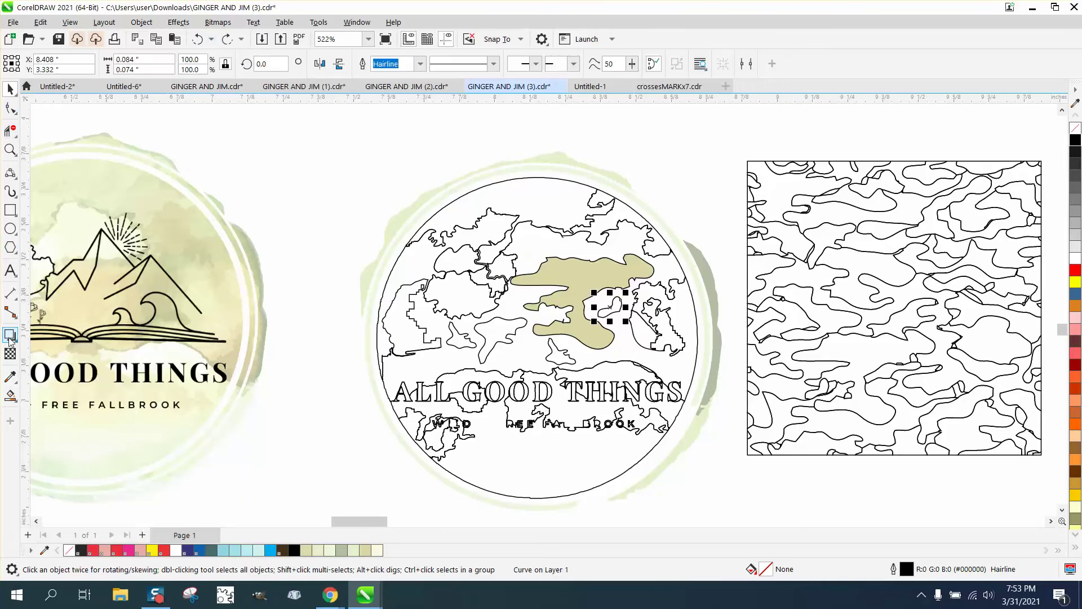
Step: Sample the olive green beside the wave in the logo bitmap and fill the patch left of centre and the traced region above it
{"action": "left_click", "coordinate": [10, 378]}
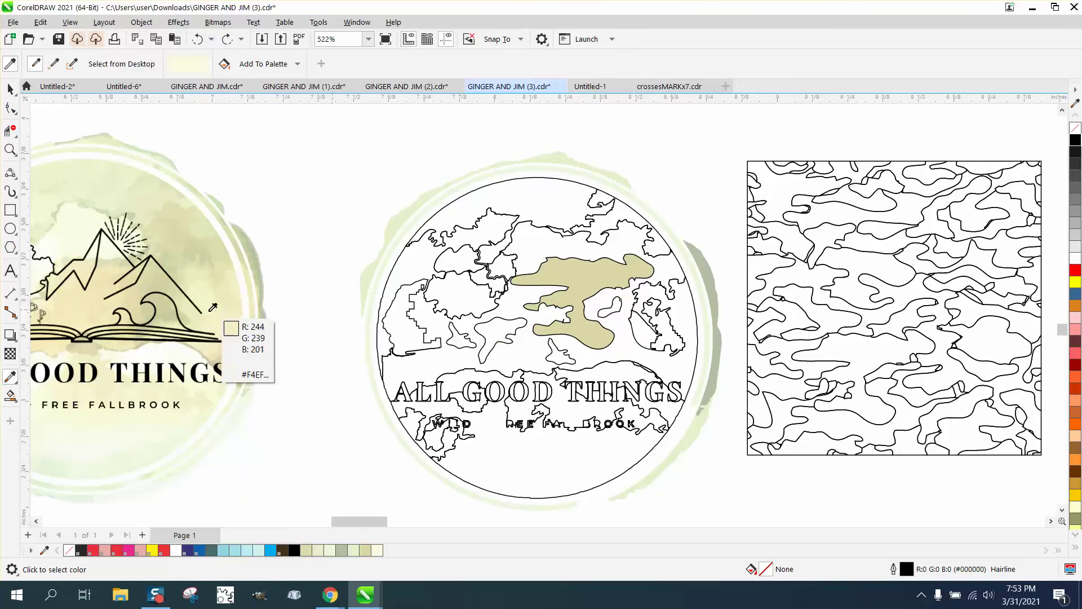
{"action": "left_click", "coordinate": [191, 312]}
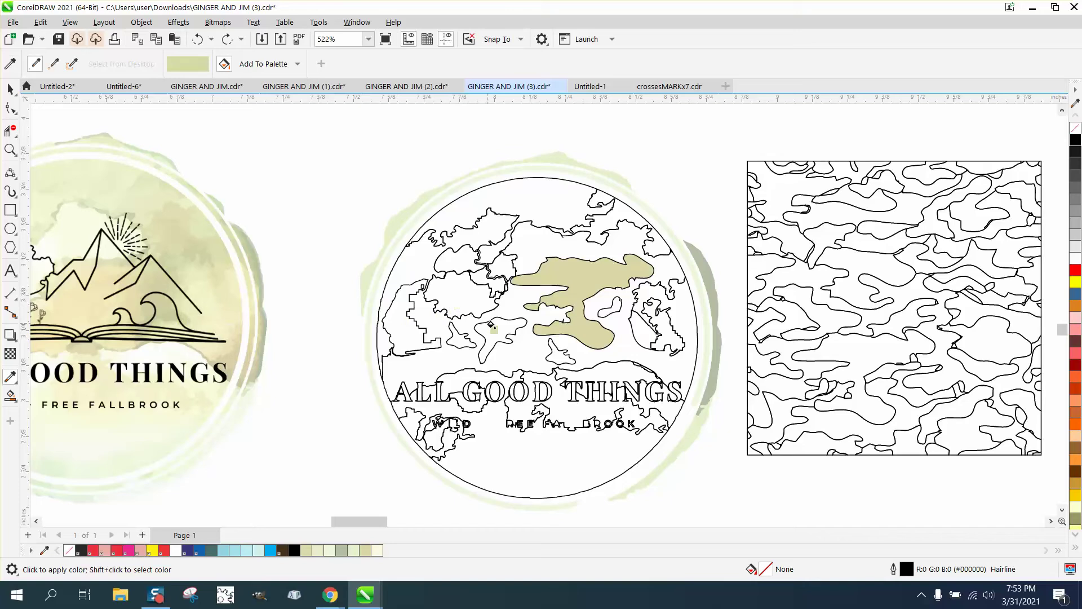
{"action": "left_click", "coordinate": [491, 326]}
{"action": "left_click", "coordinate": [458, 289]}
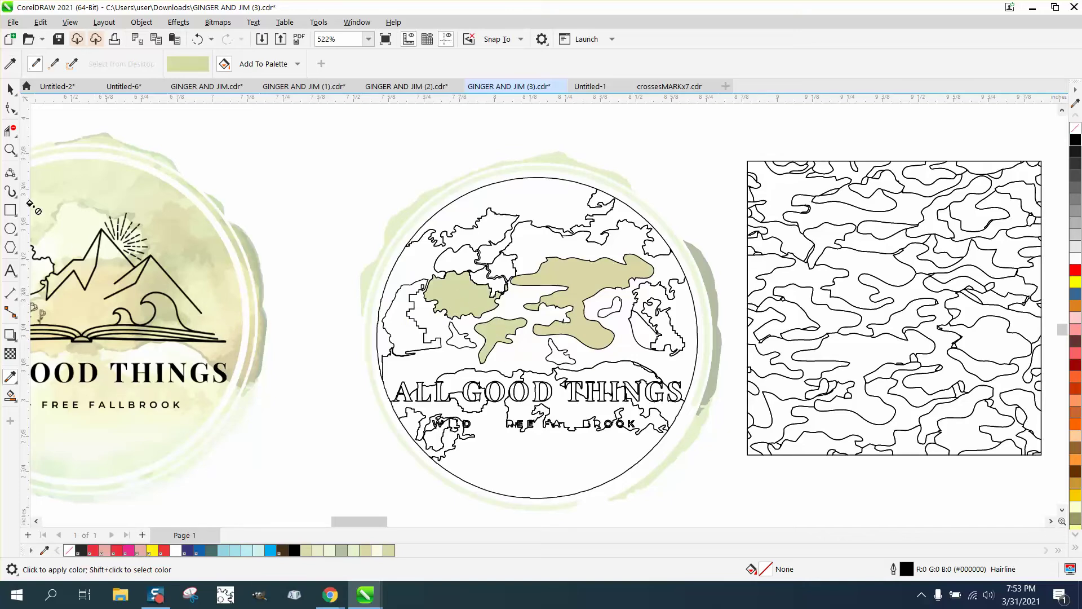
Step: Sample the pale green #EEF2CF near the top of the logo bitmap and fill the small patch left of the olive one
{"action": "left_click", "coordinate": [10, 89]}
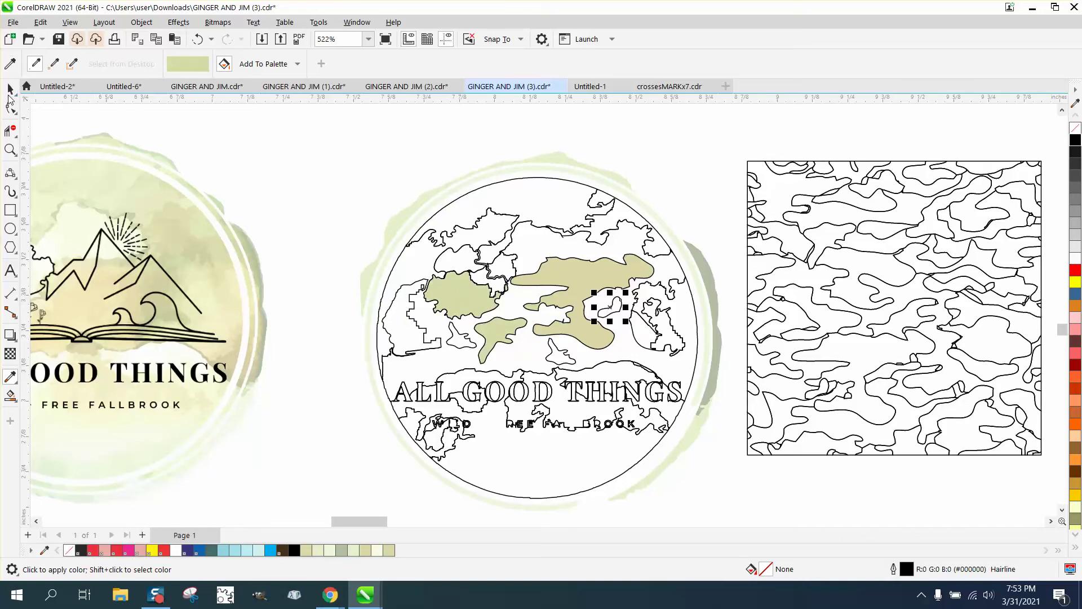
{"action": "left_click", "coordinate": [10, 394]}
{"action": "left_click", "coordinate": [15, 382]}
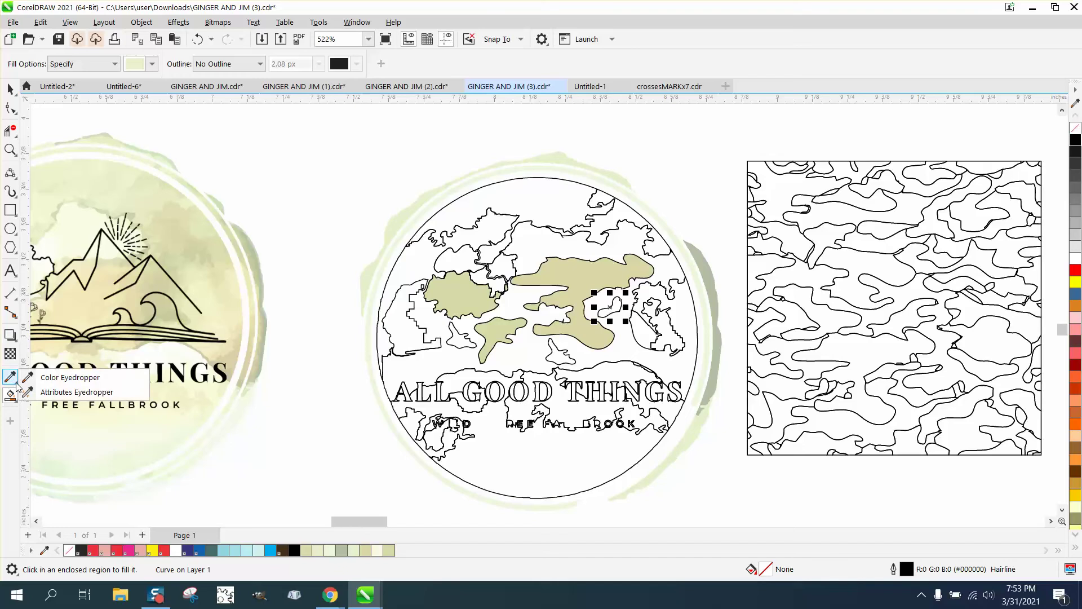
{"action": "left_click", "coordinate": [52, 377]}
{"action": "left_click", "coordinate": [73, 186]}
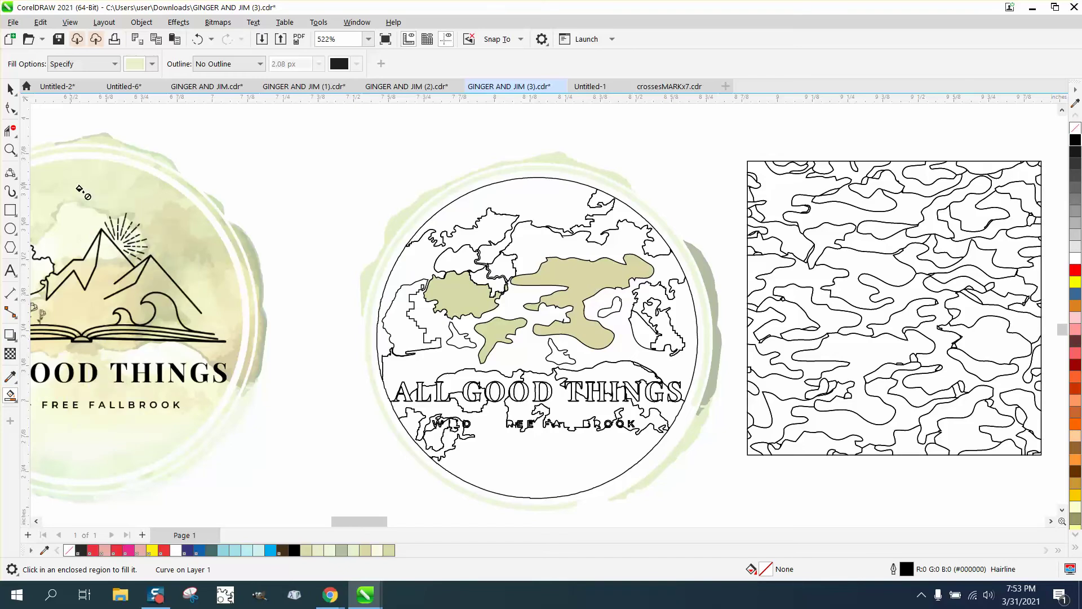
{"action": "left_click", "coordinate": [453, 334]}
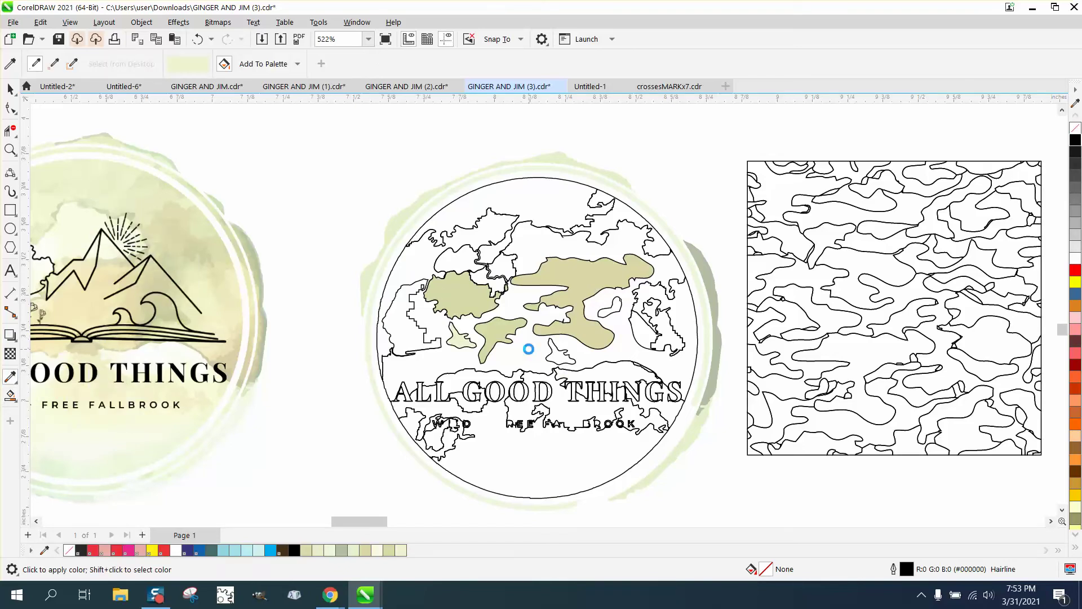
{"action": "left_click", "coordinate": [555, 326]}
{"action": "left_click", "coordinate": [197, 40]}
{"action": "left_click", "coordinate": [614, 304]}
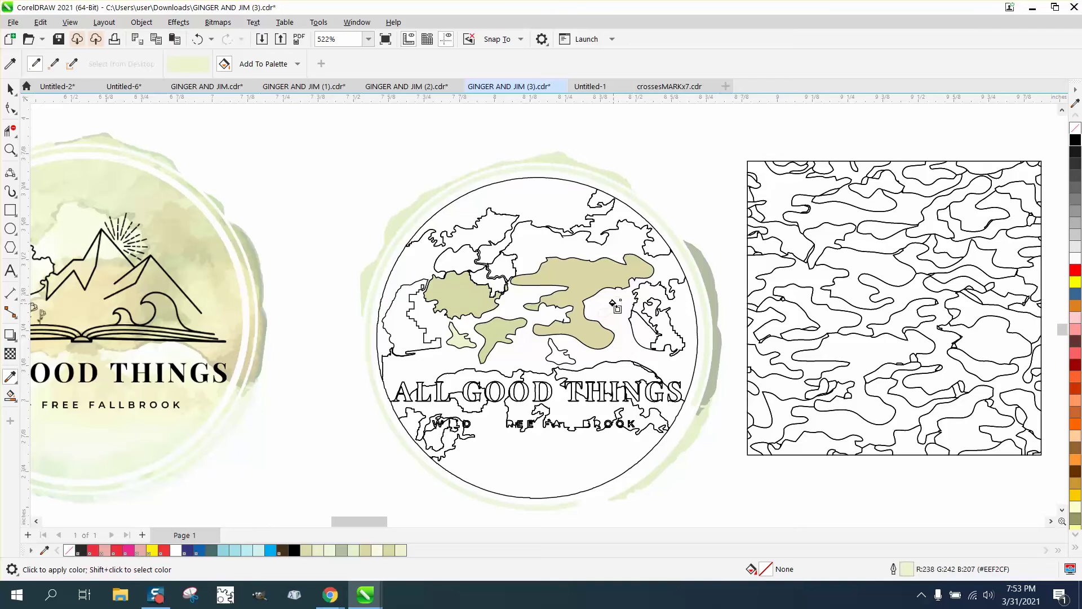
{"action": "left_click", "coordinate": [197, 40]}
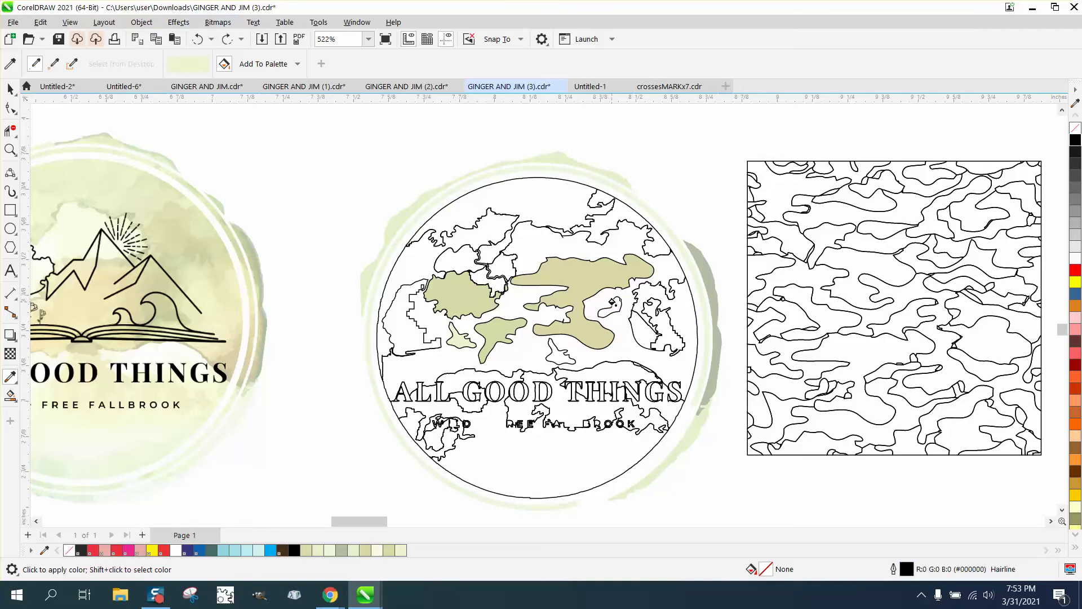
Step: Fill the small curved patch right of the large tan patch with the sampled pale green
{"action": "left_click", "coordinate": [615, 305]}
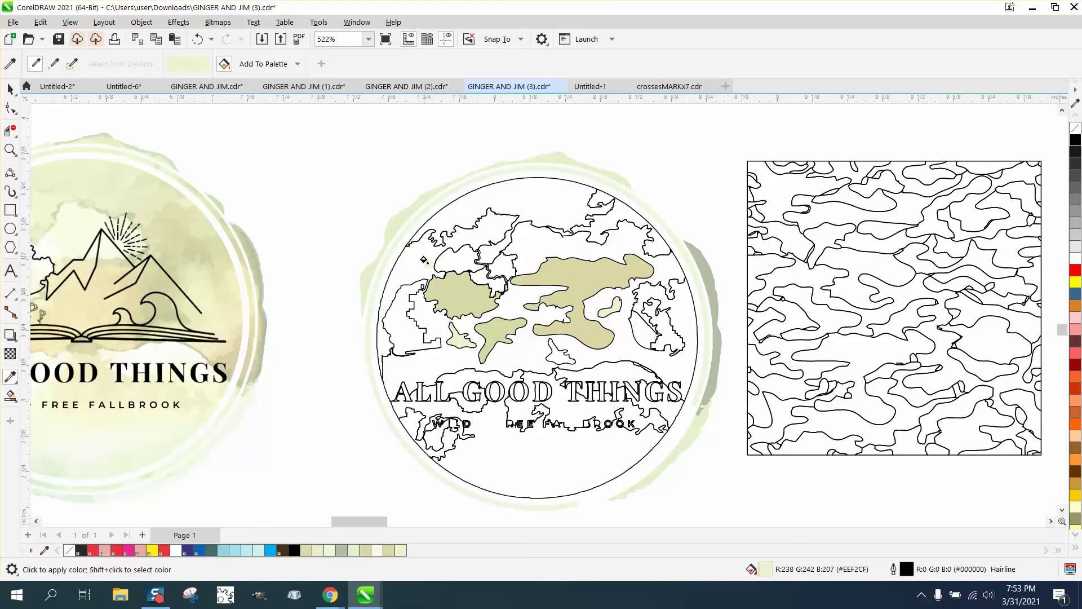
{"action": "left_click", "coordinate": [397, 329]}
{"action": "left_click", "coordinate": [196, 39]}
Step: Move the logo bitmap farther left, clear of the traced logo, to about X 6.086, Y 2.972 inches
{"action": "left_click", "coordinate": [10, 91]}
{"action": "left_click", "coordinate": [538, 443]}
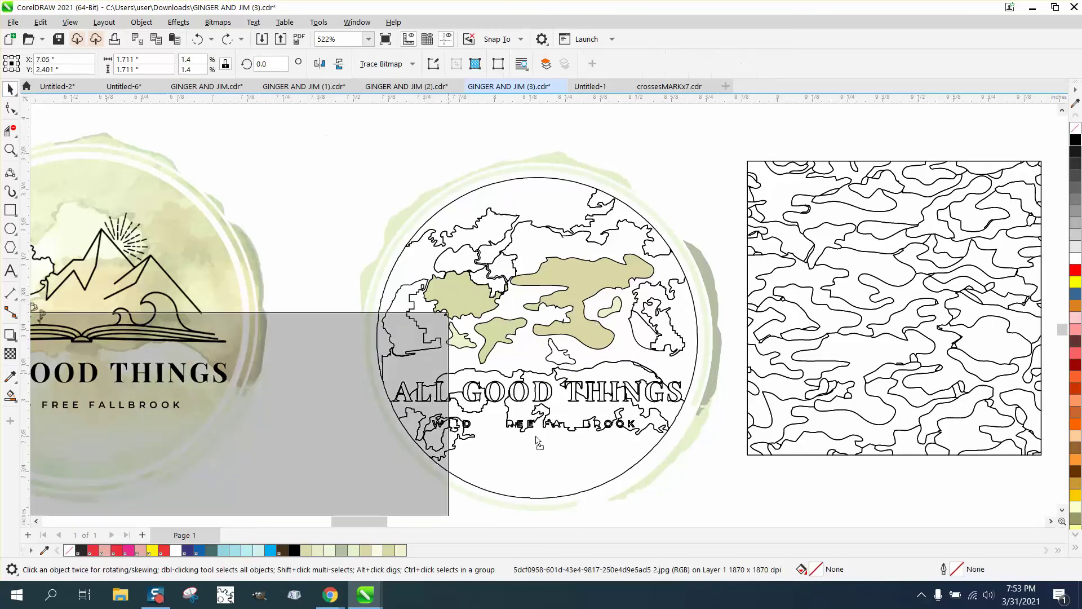
{"action": "left_click_drag", "start_coordinate": [535, 437], "coordinate": [193, 227]}
Step: Select all the shapes of the traced logo and remove their outlines
{"action": "left_click_drag", "start_coordinate": [303, 145], "coordinate": [774, 501]}
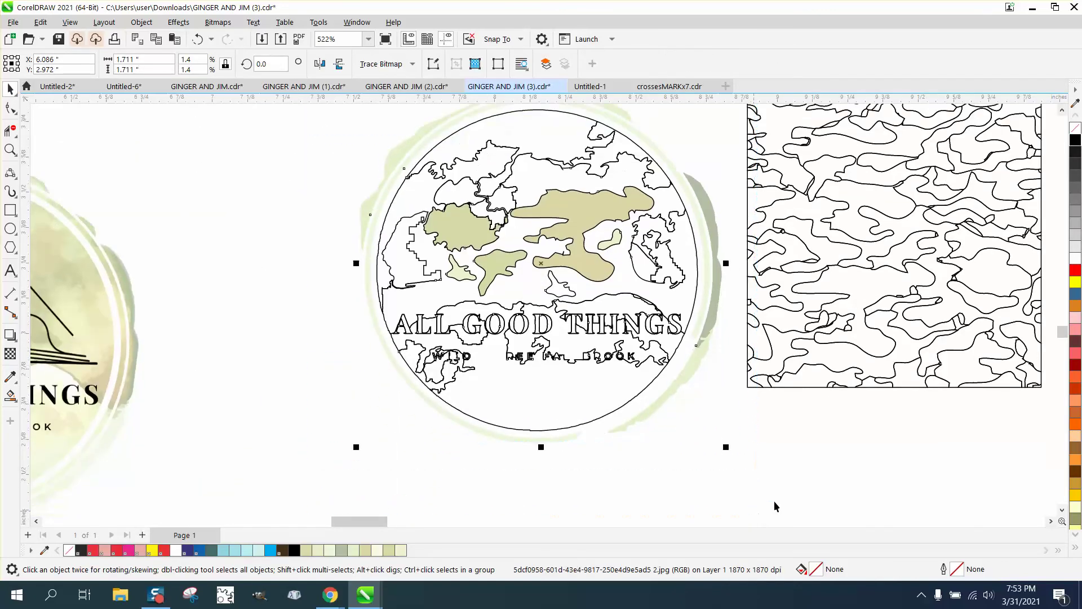
{"action": "right_click", "coordinate": [1076, 128]}
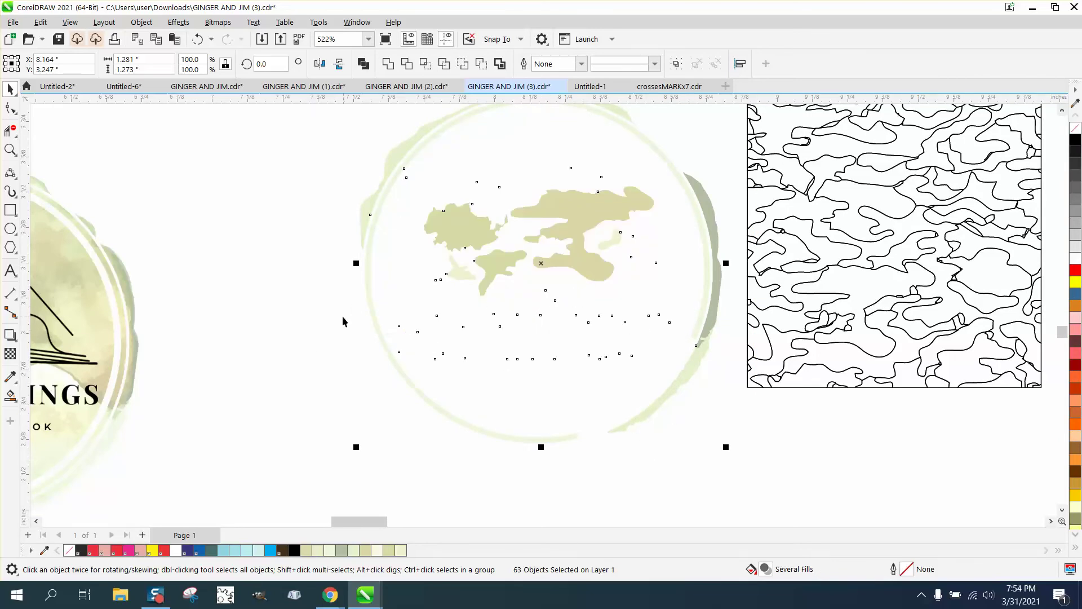
Step: Create a pale green patch about 0.33 inch wide from the camouflage pattern with Smart Fill and place it in the circle's upper left
{"action": "scroll", "coordinate": [316, 360], "scroll_direction": "down", "scroll_amount": 1}
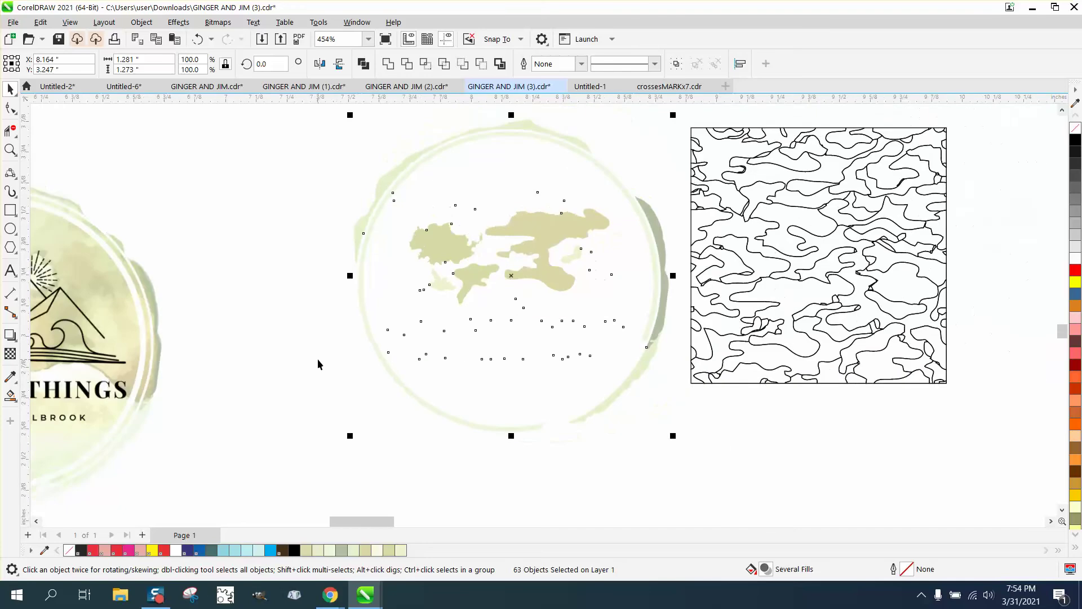
{"action": "left_click", "coordinate": [10, 396]}
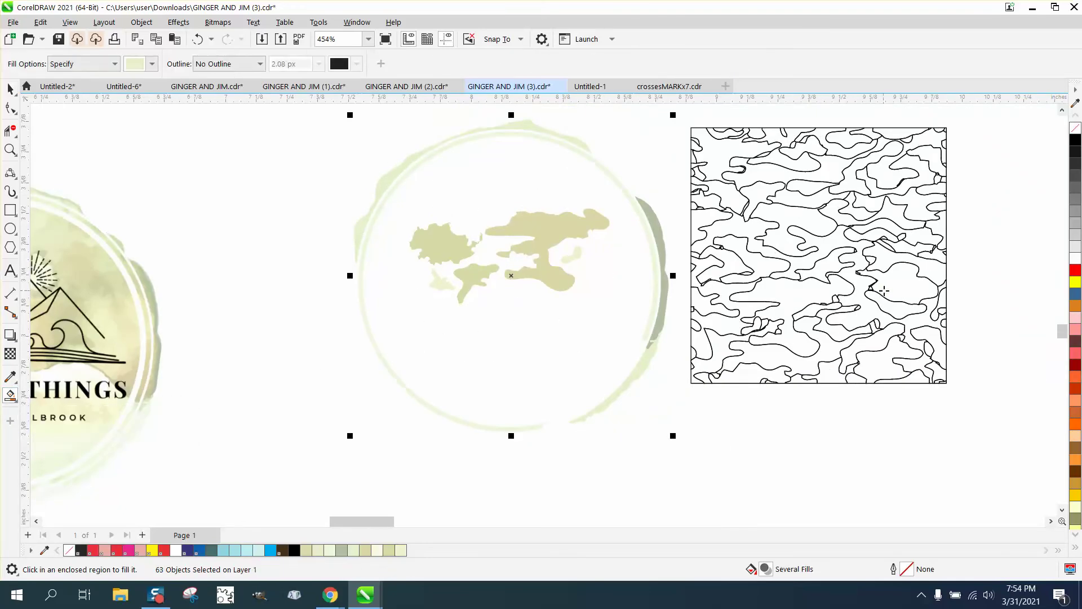
{"action": "left_click", "coordinate": [884, 291]}
{"action": "left_click", "coordinate": [10, 88]}
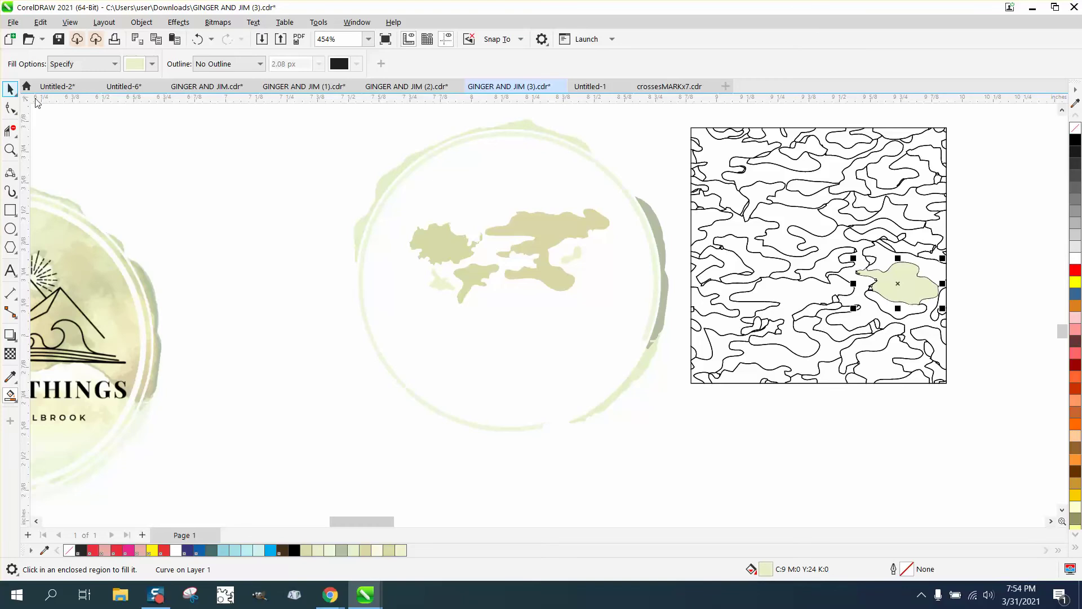
{"action": "left_click_drag", "start_coordinate": [899, 285], "coordinate": [468, 208]}
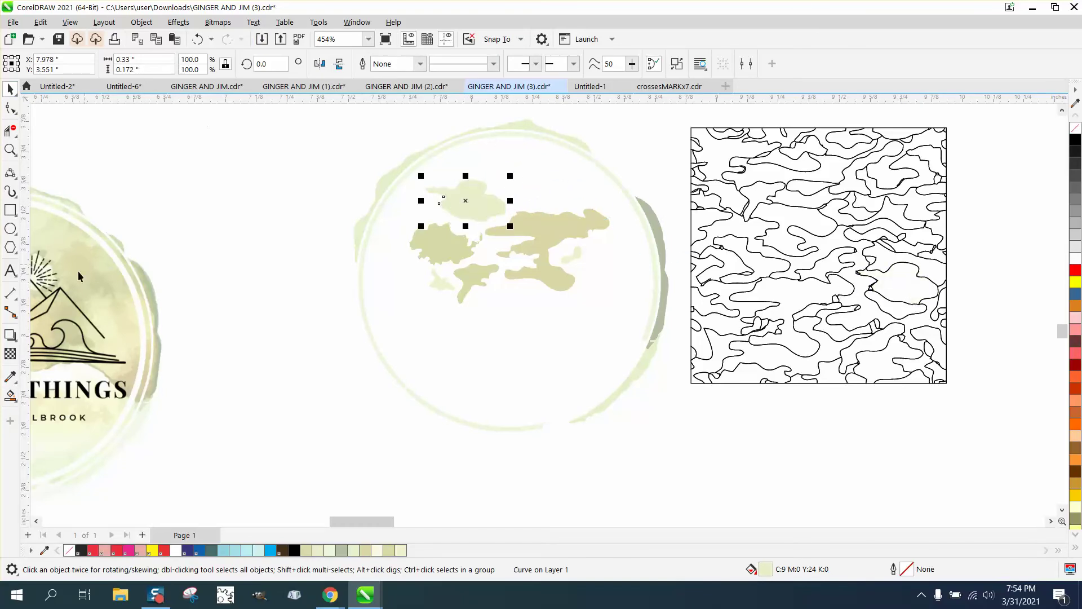
Step: Create a pale green patch about 0.64 inch wide from the camouflage pattern's lower area and place it below the olive and tan patches
{"action": "left_click", "coordinate": [11, 396]}
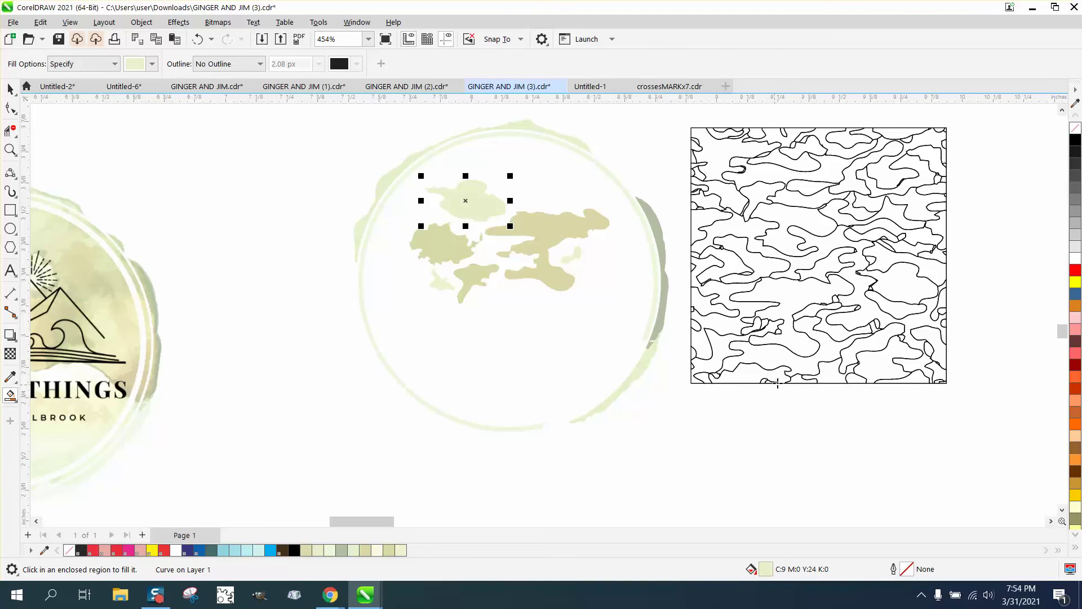
{"action": "left_click", "coordinate": [787, 359]}
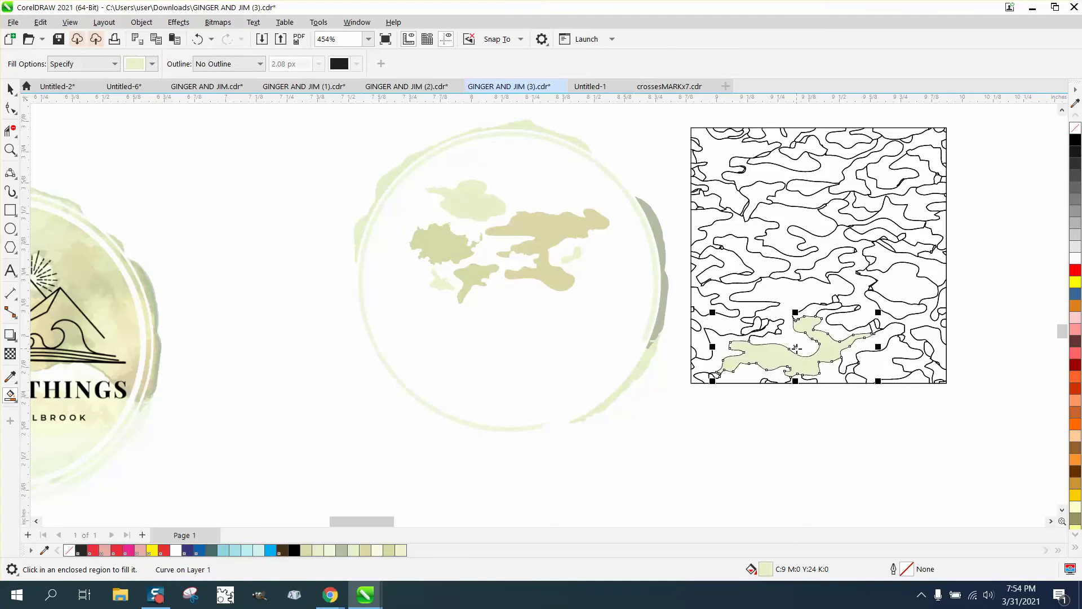
{"action": "left_click", "coordinate": [11, 89]}
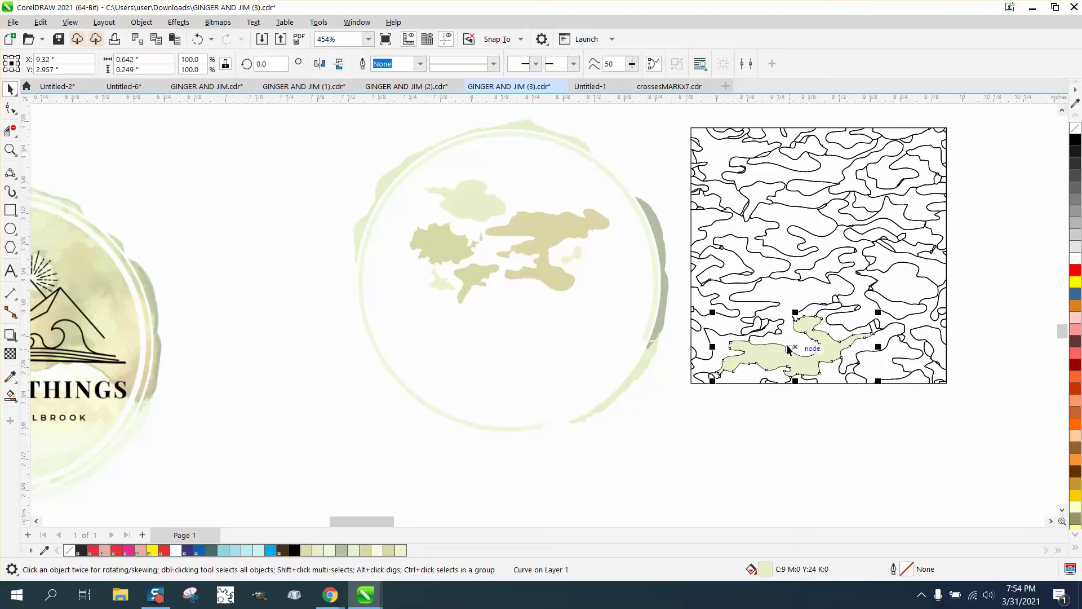
{"action": "left_click_drag", "start_coordinate": [792, 347], "coordinate": [488, 321]}
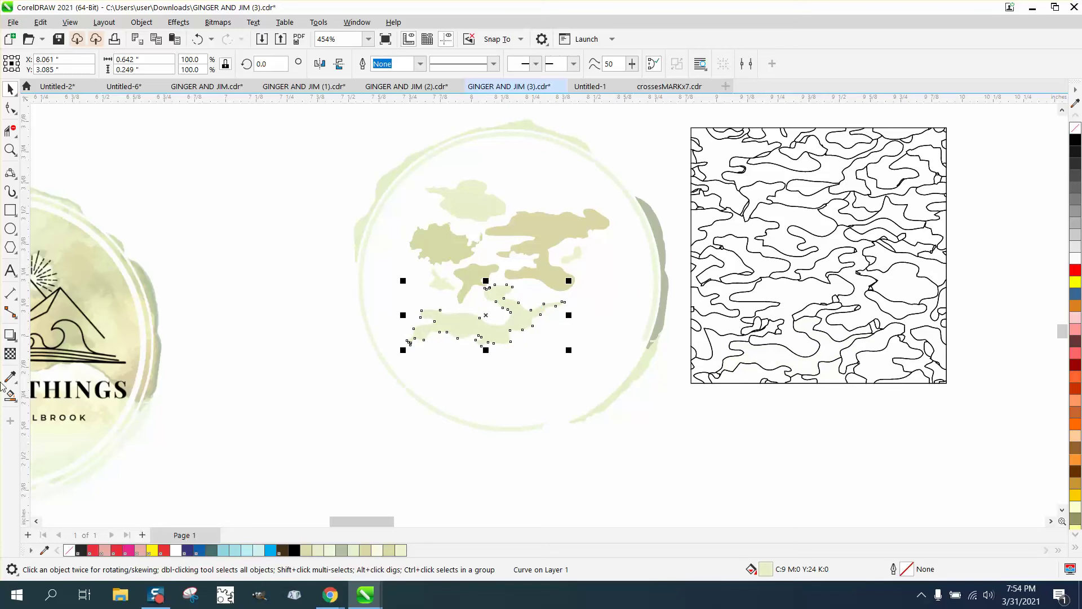
Step: Create a pale green patch about 0.36 inch wide from the middle of the camouflage pattern and place it in the circle's lower right
{"action": "left_click", "coordinate": [10, 398]}
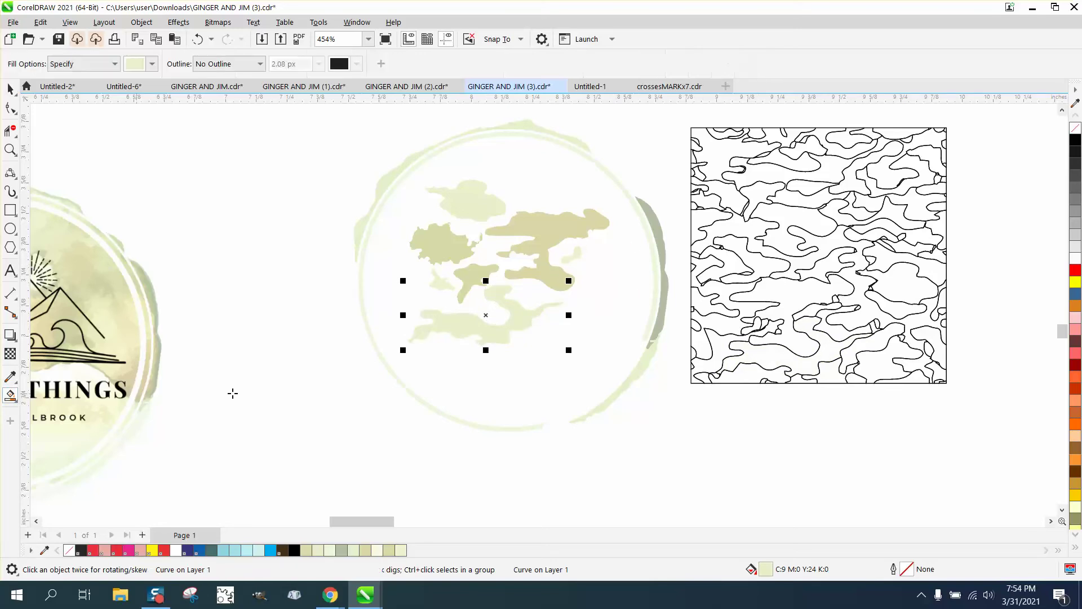
{"action": "left_click", "coordinate": [791, 224]}
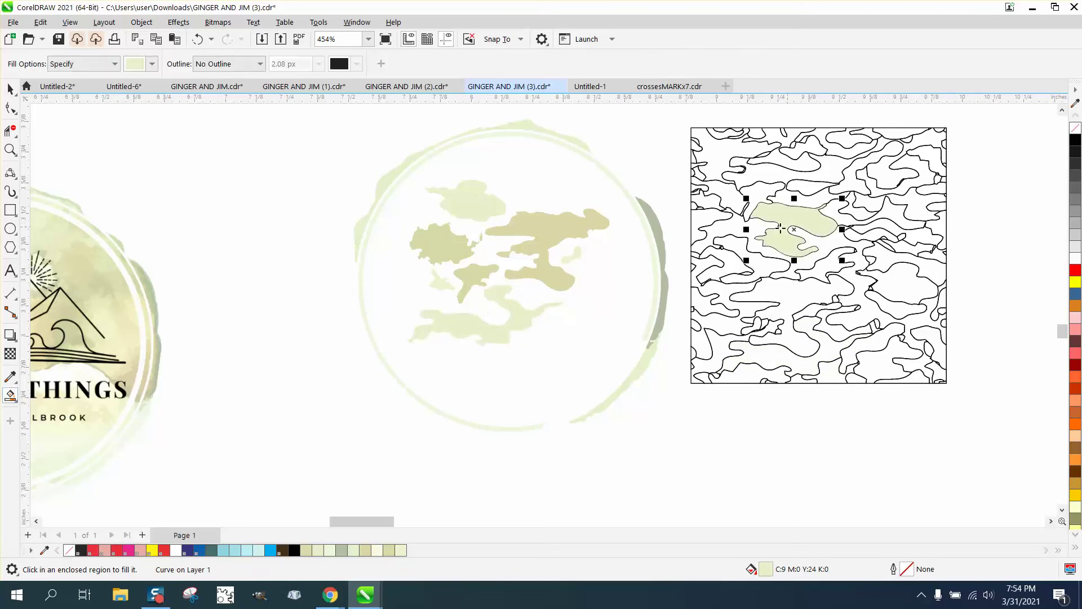
{"action": "left_click", "coordinate": [587, 336]}
{"action": "left_click", "coordinate": [197, 39]}
{"action": "left_click", "coordinate": [10, 89]}
{"action": "left_click_drag", "start_coordinate": [795, 231], "coordinate": [575, 364]}
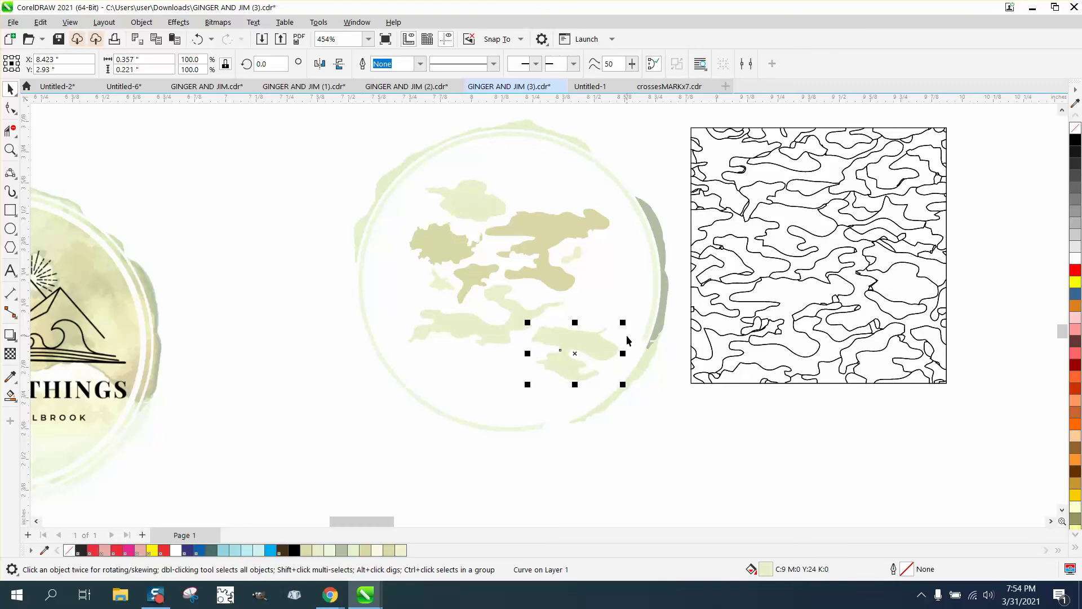
Step: Copy the lower-right pale green patch into the circle's upper area and recolor the copy with tan (R 210, G 207, B 164) sampled from the bitmap
{"action": "left_click_drag", "start_coordinate": [570, 357], "coordinate": [537, 180]}
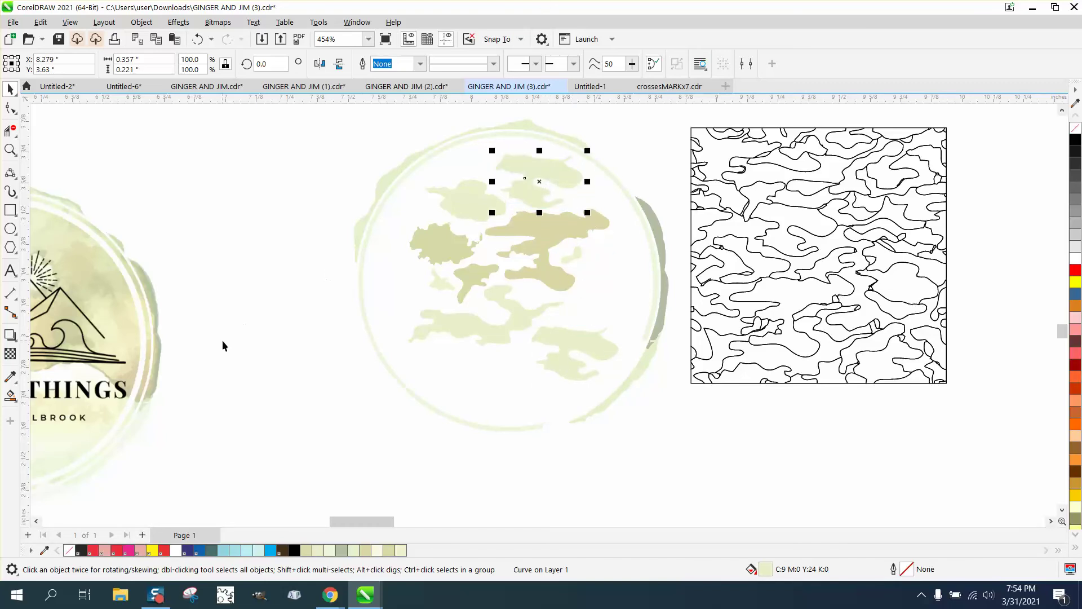
{"action": "left_click", "coordinate": [10, 376]}
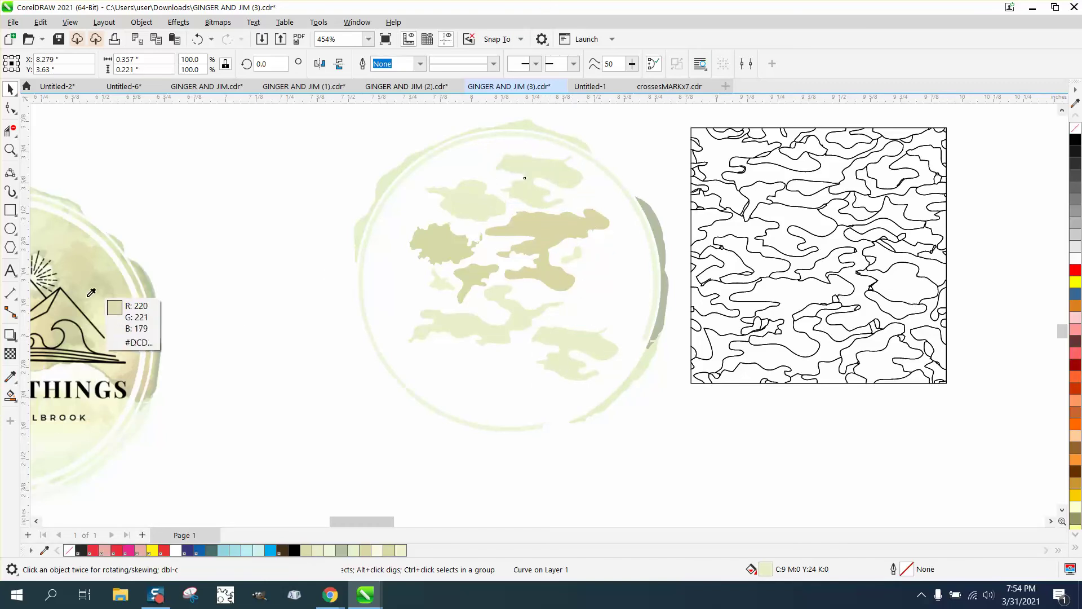
{"action": "left_click", "coordinate": [173, 287]}
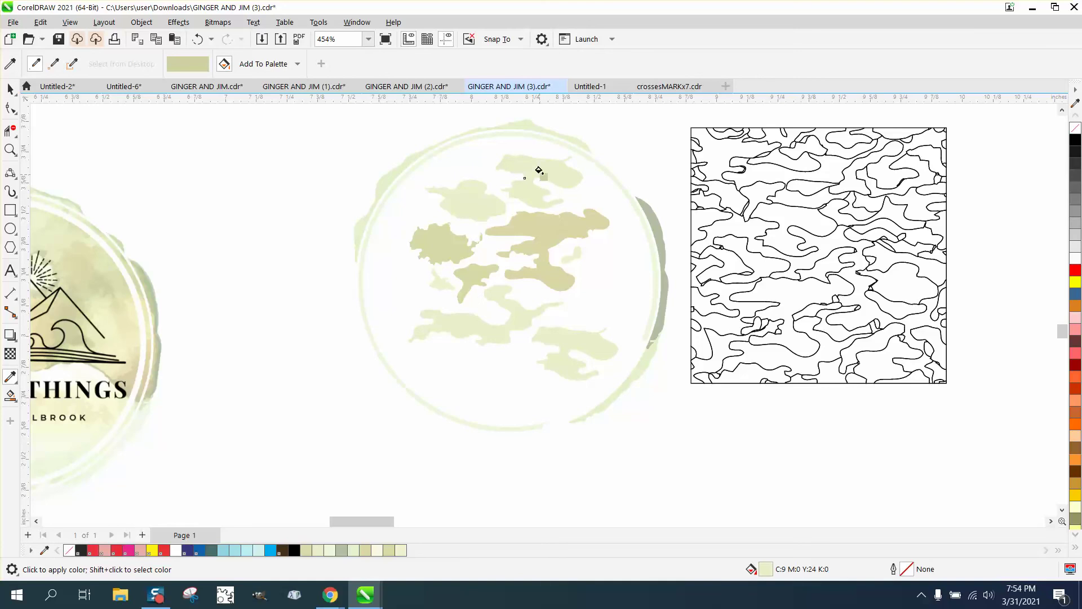
{"action": "left_click", "coordinate": [539, 167]}
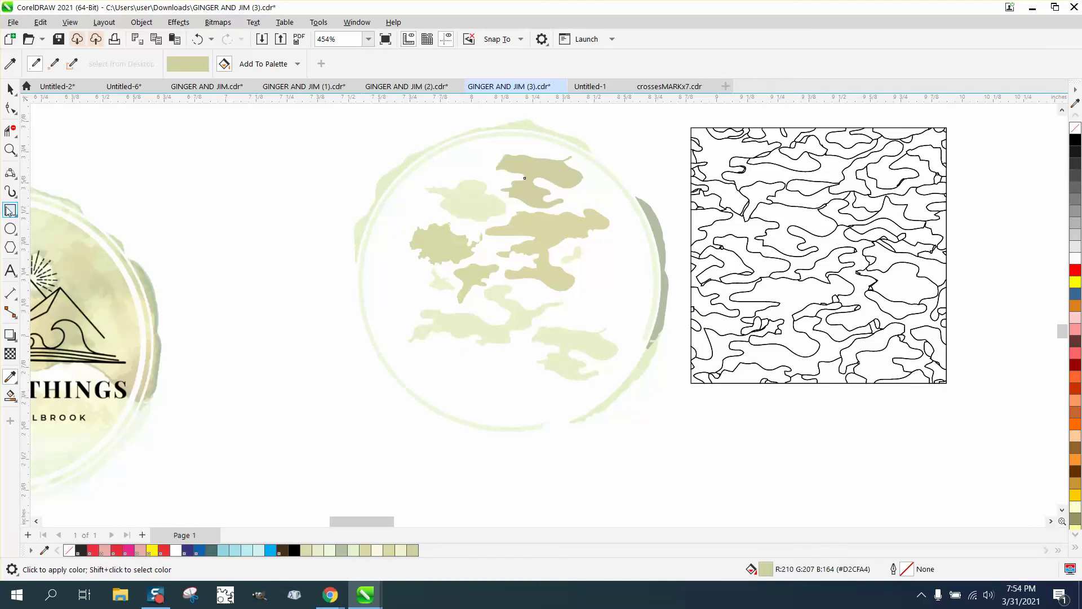
Step: Create a pale green patch about 0.36 inch wide from the camouflage pattern, place it in the circle's lower left, and mirror it vertically and horizontally
{"action": "left_click", "coordinate": [10, 394]}
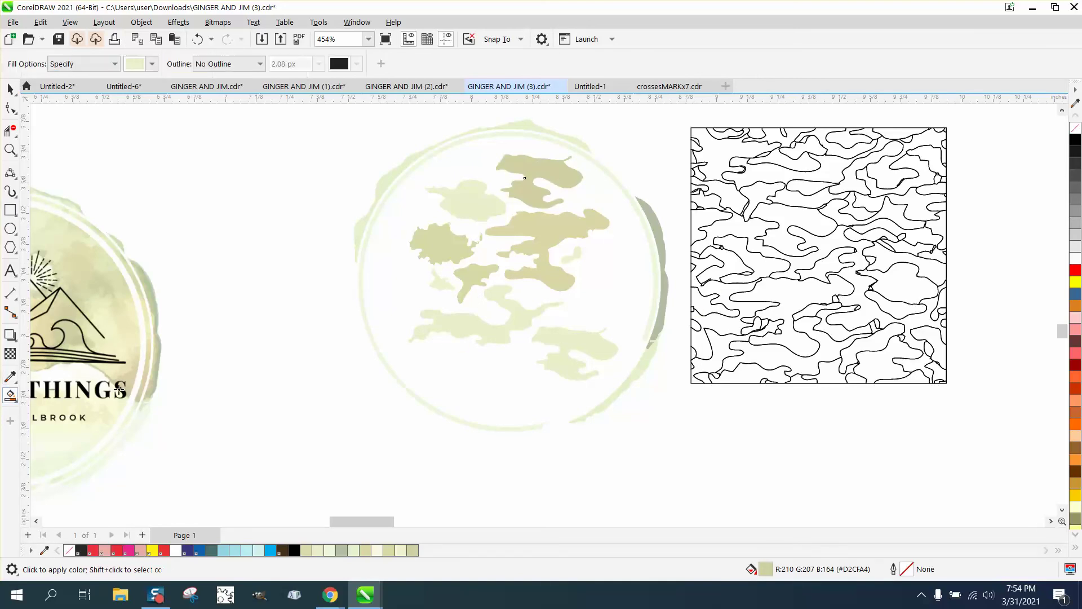
{"action": "left_click", "coordinate": [785, 221]}
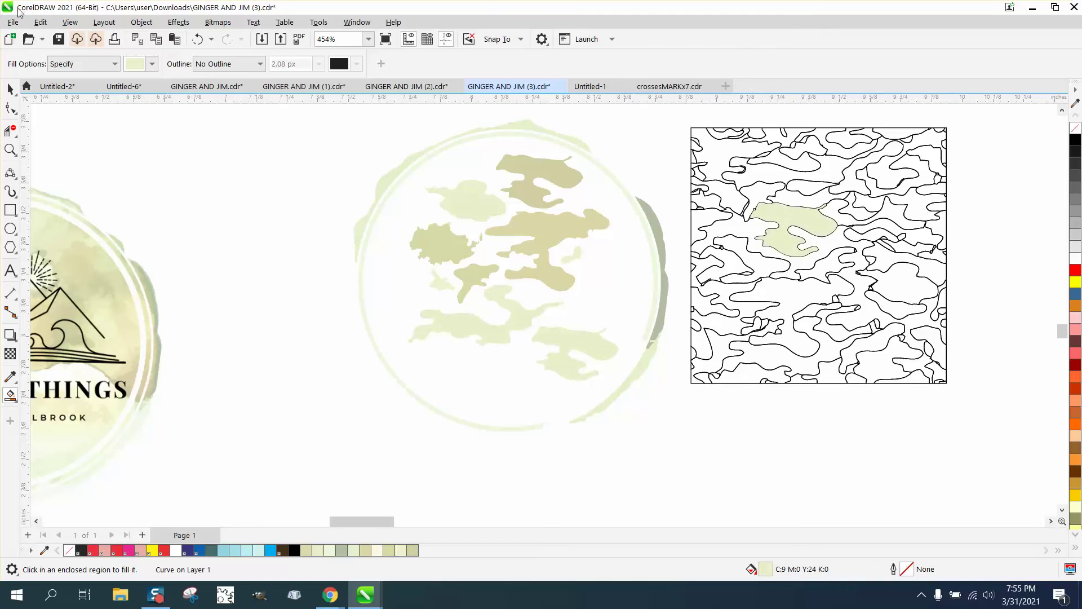
{"action": "left_click", "coordinate": [10, 88]}
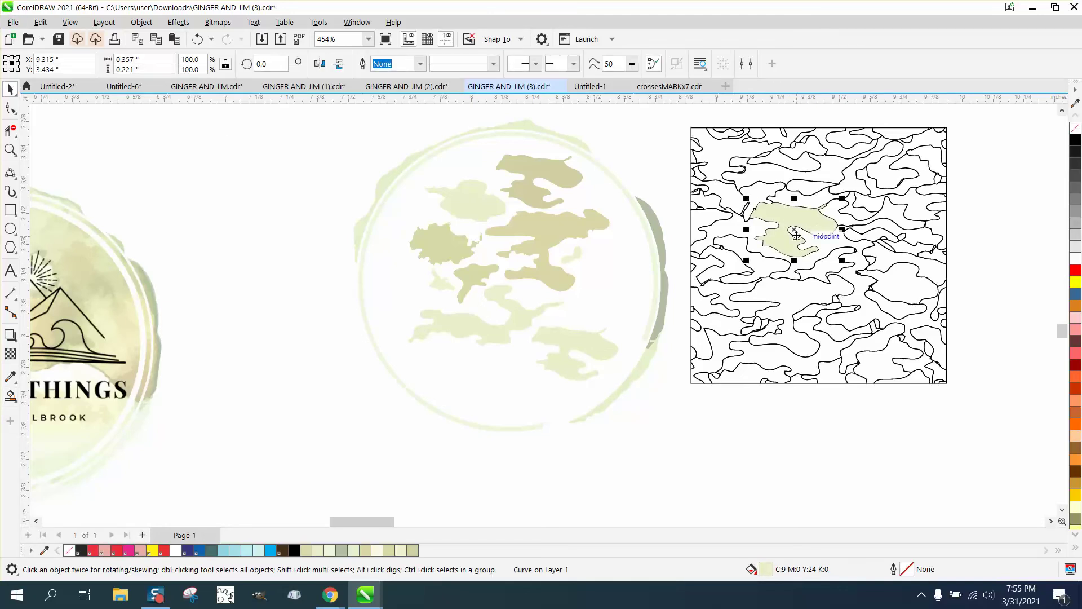
{"action": "left_click_drag", "start_coordinate": [703, 270], "coordinate": [479, 377]}
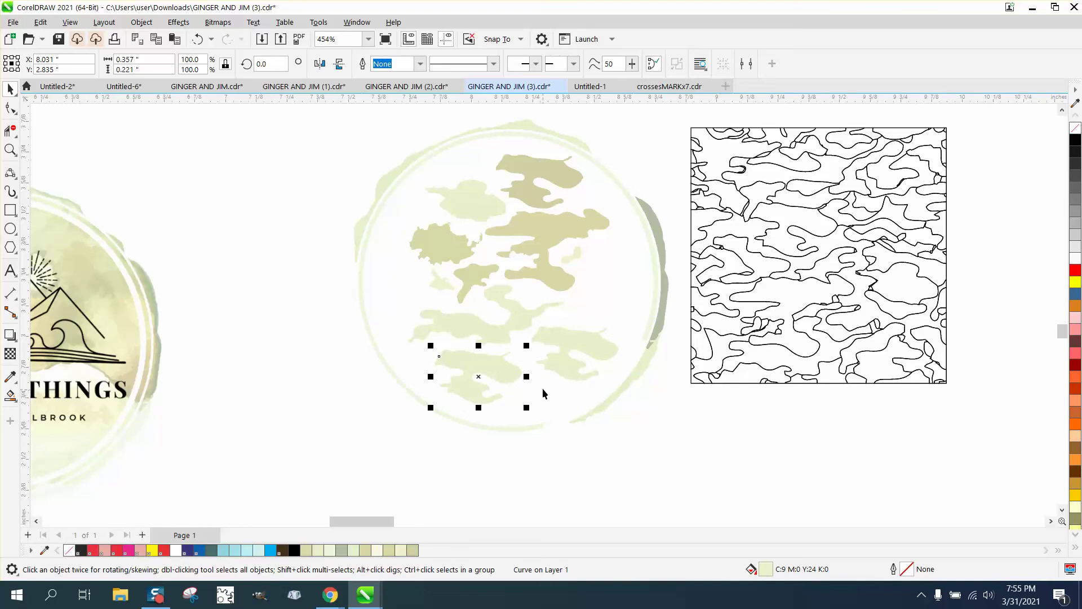
{"action": "left_click", "coordinate": [337, 66]}
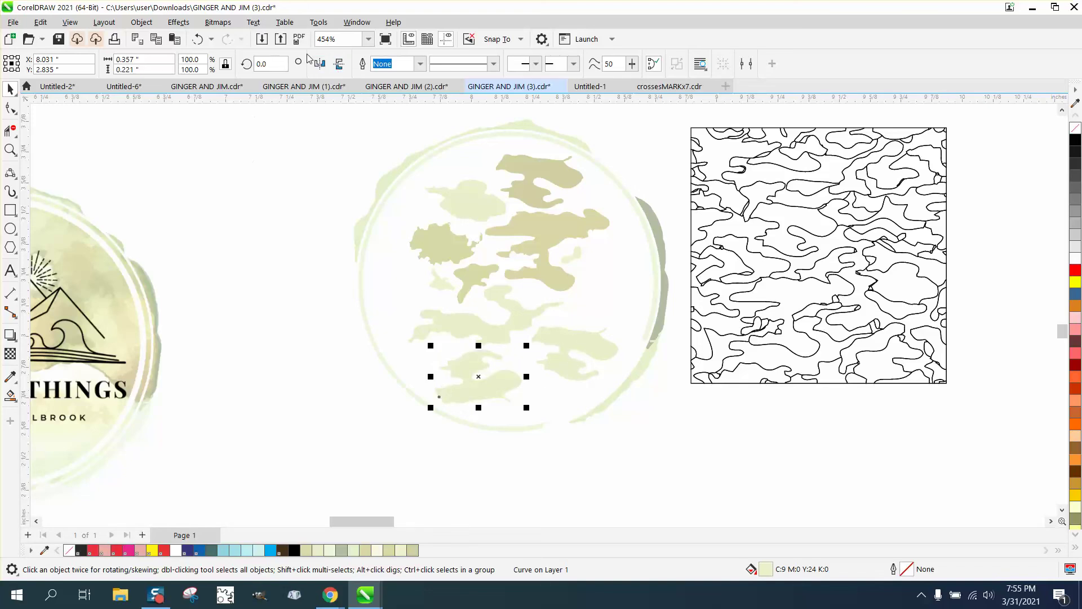
{"action": "left_click", "coordinate": [319, 63]}
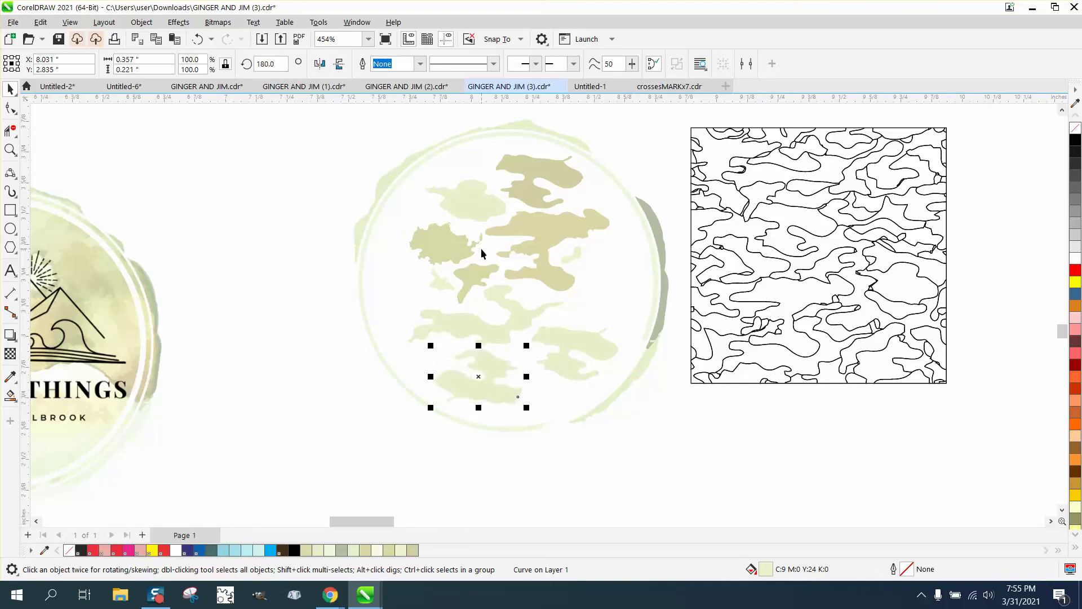
Step: Create a pale green patch about 0.24 inch wide from the camouflage pattern's left side and place it at the circle's left edge
{"action": "left_click", "coordinate": [9, 395]}
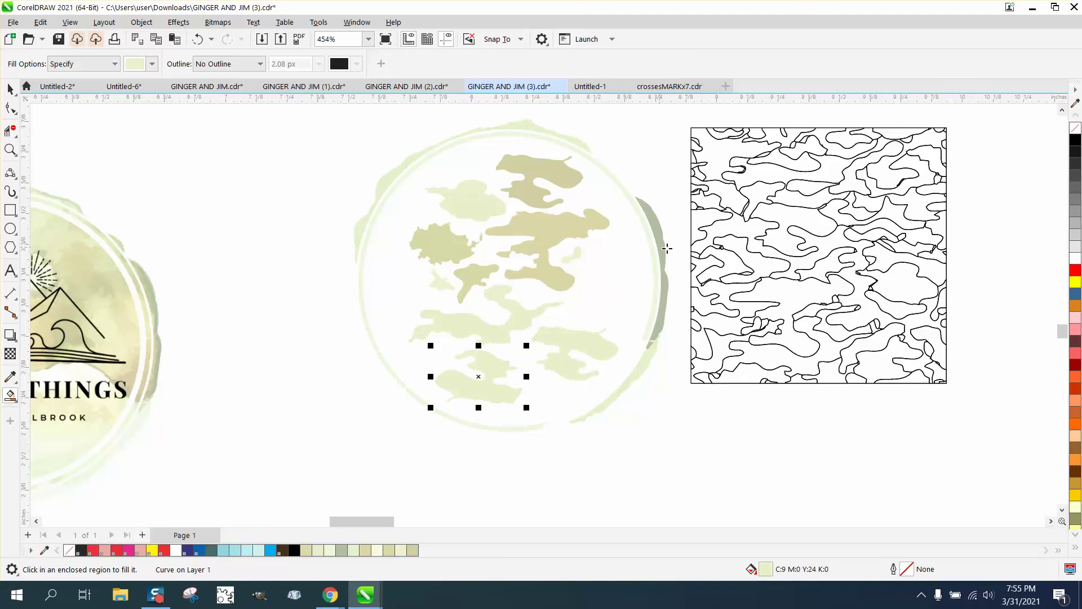
{"action": "left_click", "coordinate": [729, 264]}
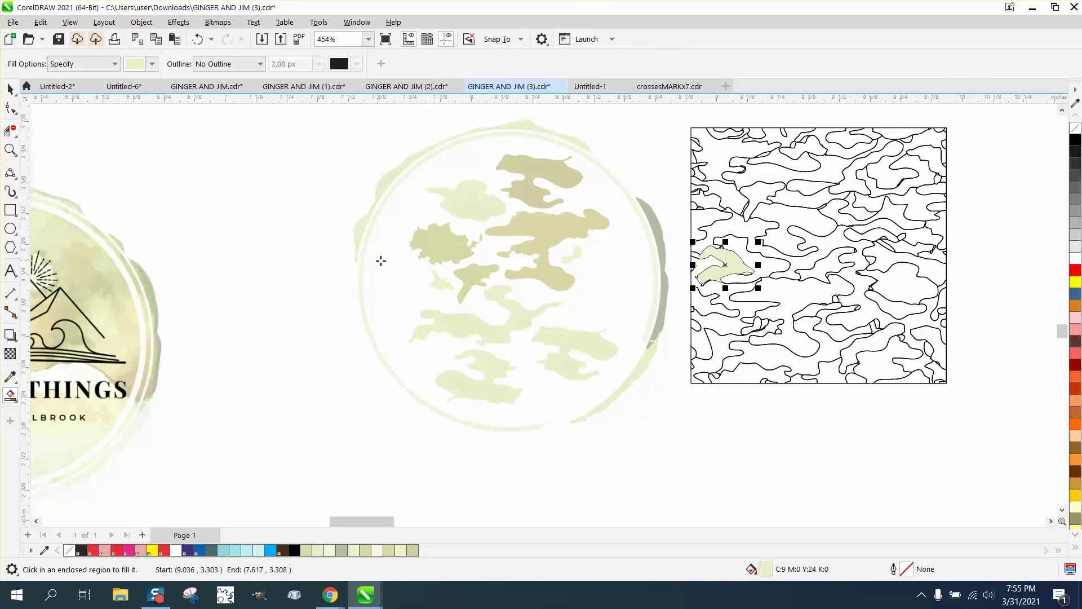
{"action": "left_click", "coordinate": [17, 91]}
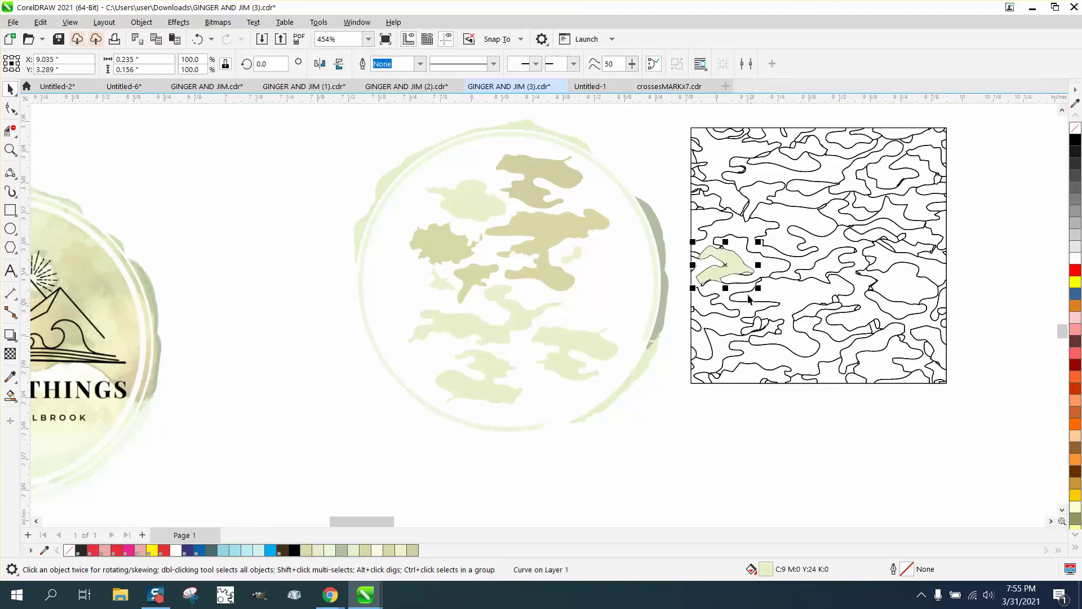
{"action": "left_click_drag", "start_coordinate": [726, 272], "coordinate": [417, 281]}
{"action": "left_click_drag", "start_coordinate": [397, 283], "coordinate": [399, 288]}
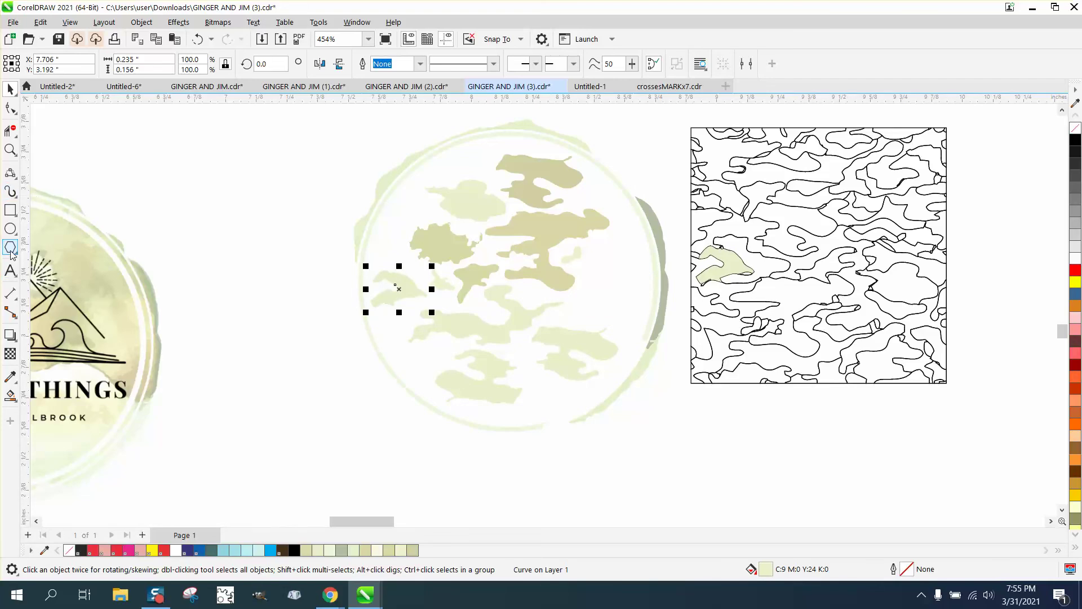
Step: Draw a circle, center it over the patches inside the ring, and scale it to about 1.13 inches in diameter
{"action": "left_click", "coordinate": [10, 229]}
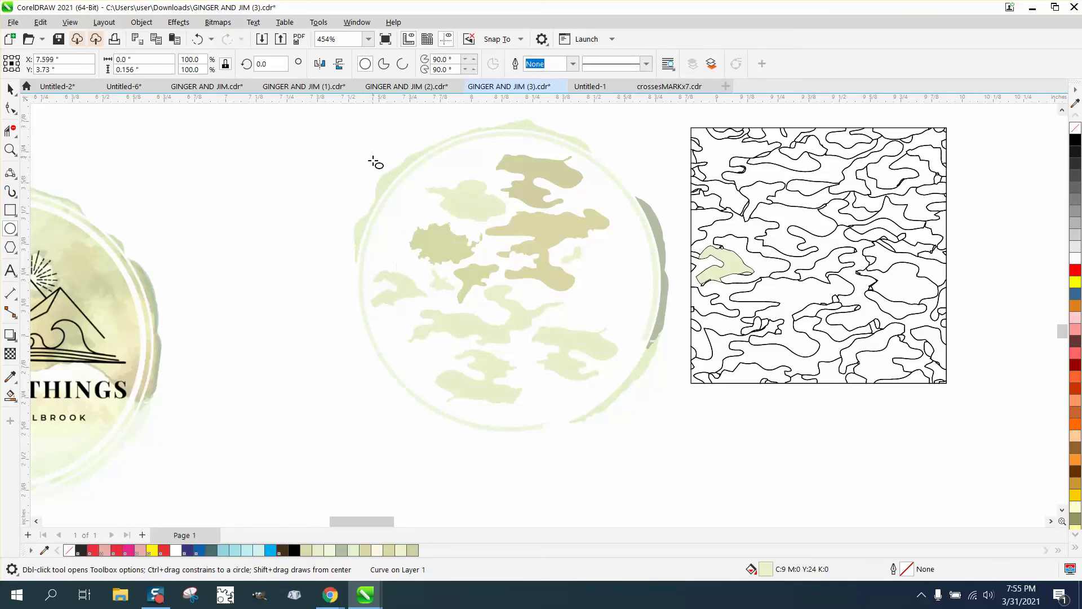
{"action": "left_click_drag", "start_coordinate": [373, 158], "coordinate": [208, 449]}
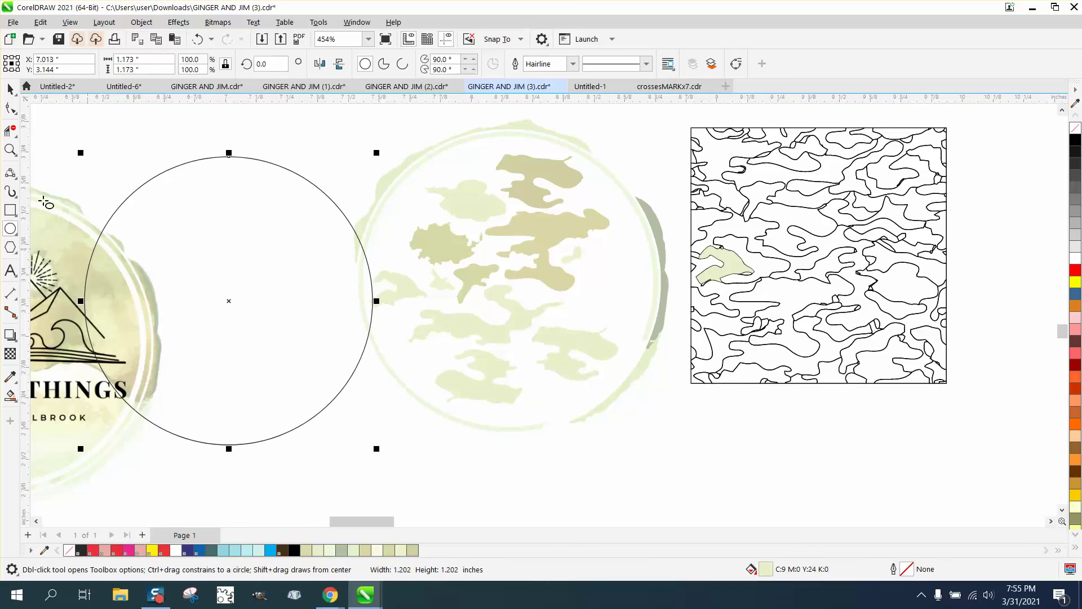
{"action": "left_click", "coordinate": [7, 90]}
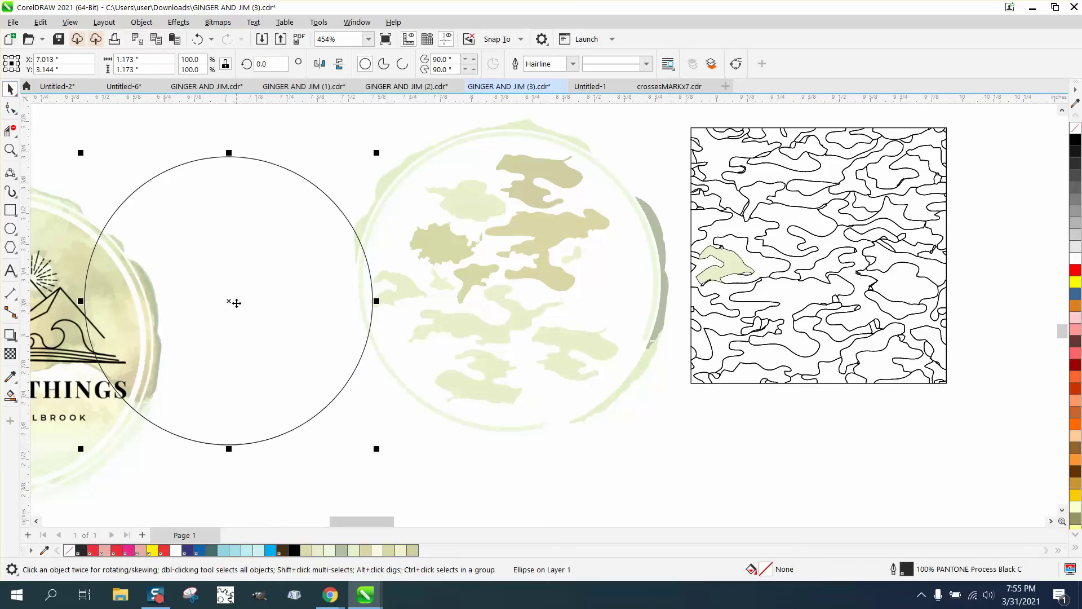
{"action": "left_click_drag", "start_coordinate": [236, 303], "coordinate": [508, 281]}
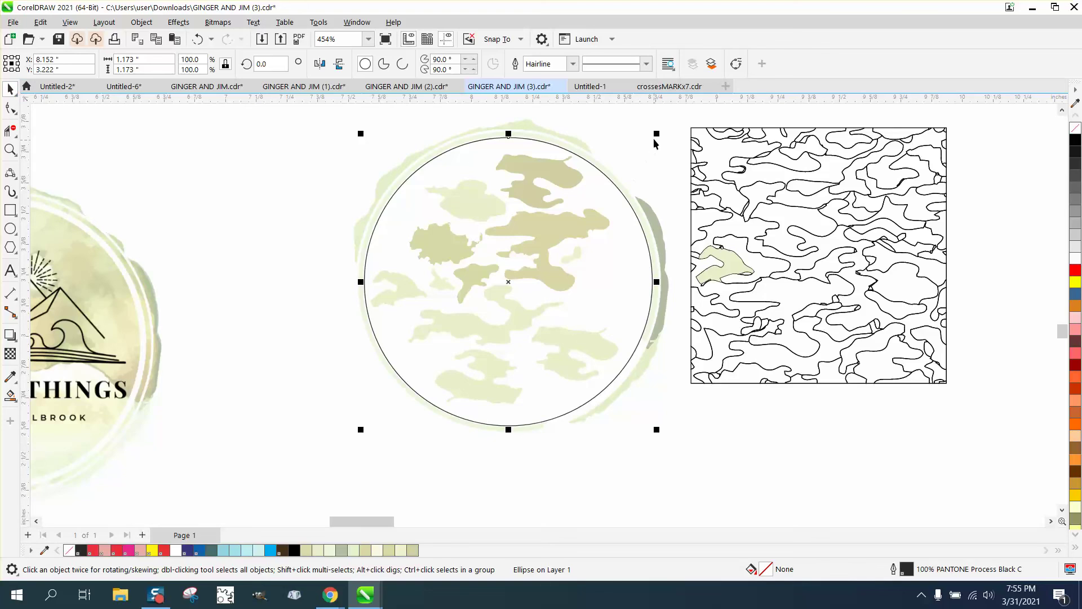
{"action": "left_click_drag", "start_coordinate": [656, 134], "coordinate": [652, 139]}
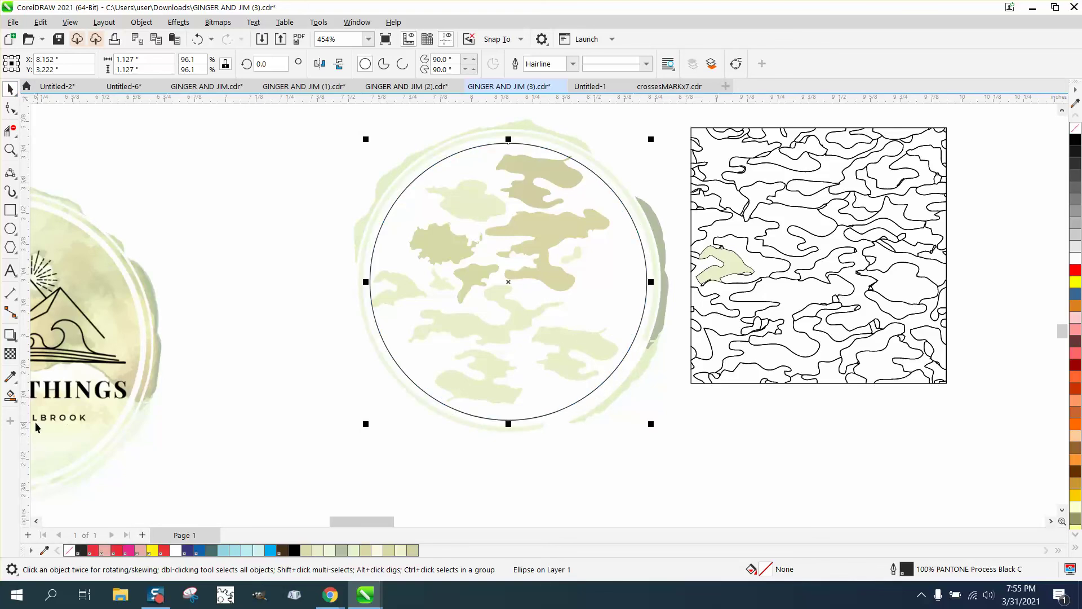
Step: Set the Smart Fill color to a sampled light olive, R 216, G 217, B 175
{"action": "left_click", "coordinate": [11, 396]}
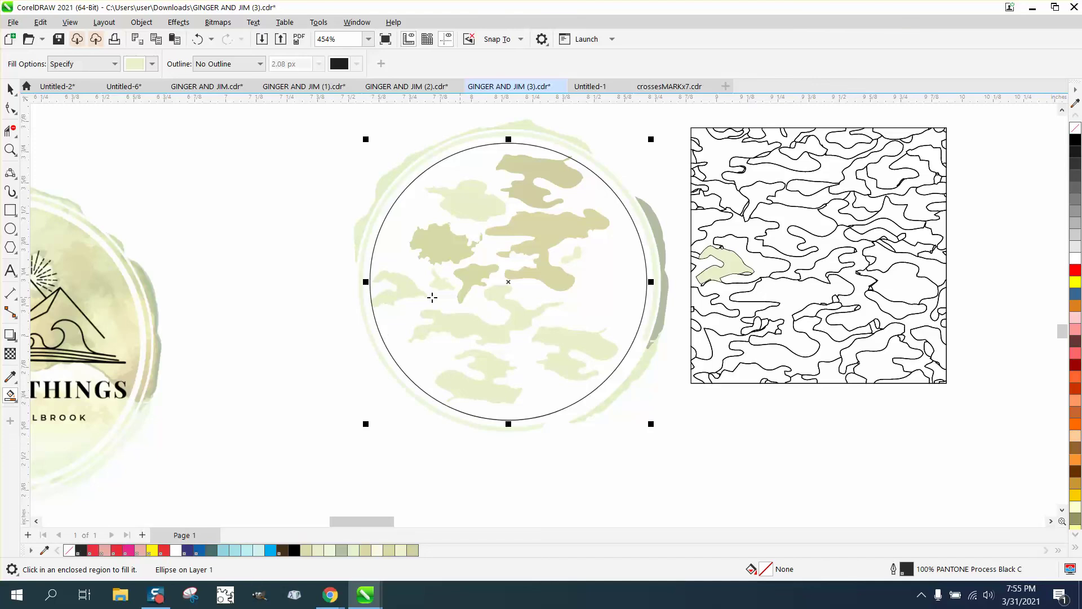
{"action": "left_click", "coordinate": [151, 63]}
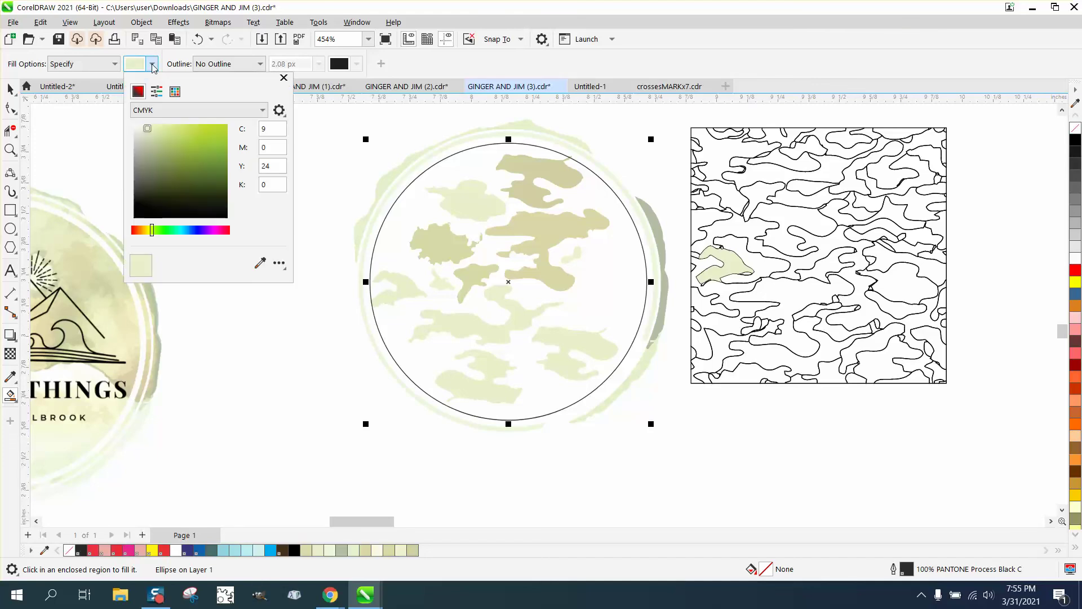
{"action": "left_click", "coordinate": [255, 260]}
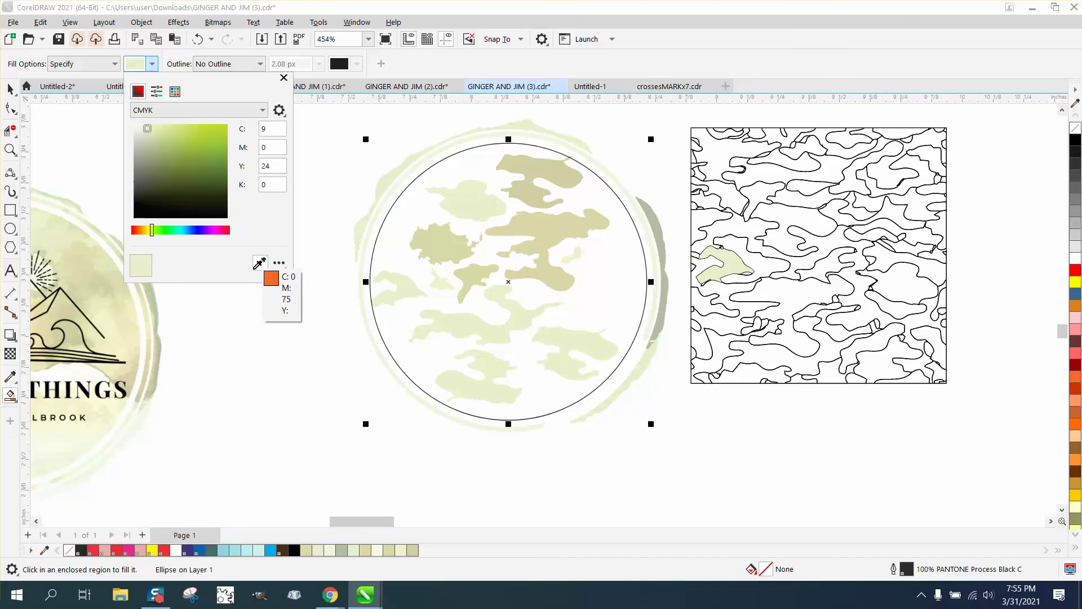
{"action": "left_click", "coordinate": [450, 315]}
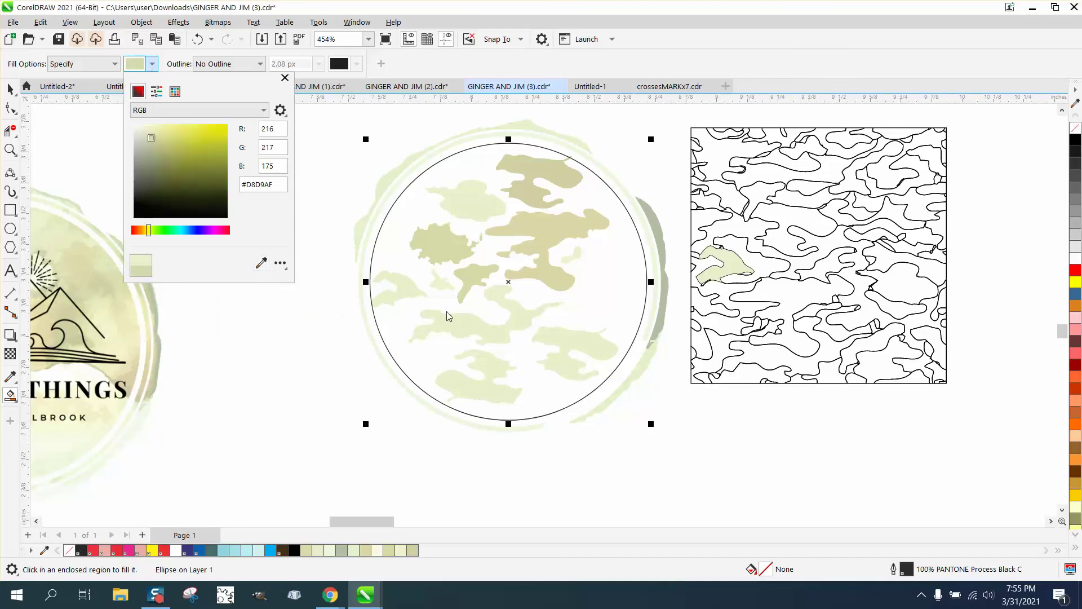
Step: Try filling the circle's background around the patches with the light olive, and undo the fill
{"action": "left_click", "coordinate": [400, 316]}
{"action": "left_click", "coordinate": [399, 313]}
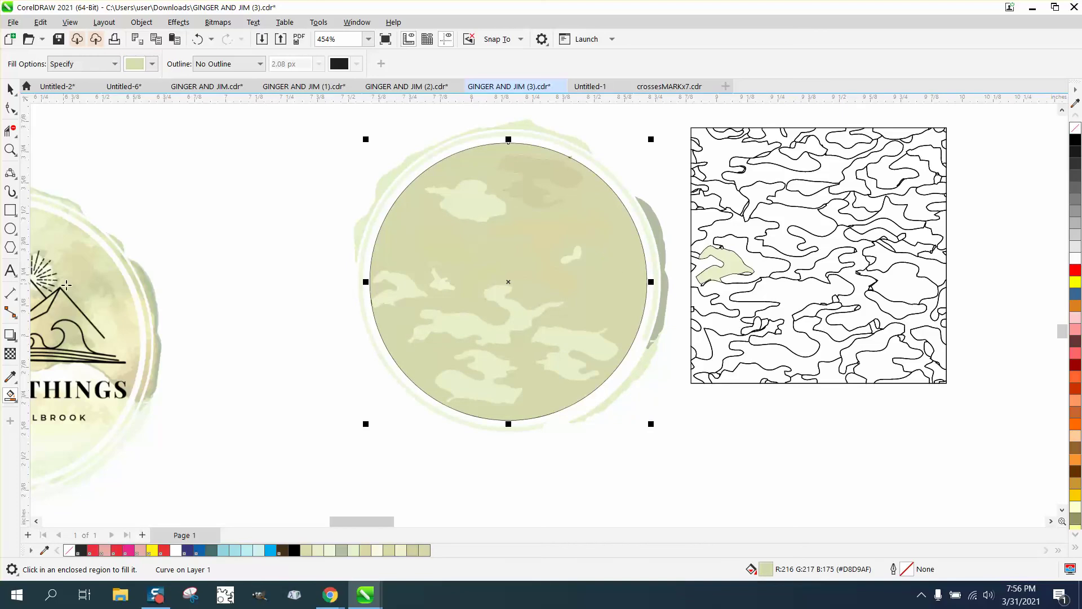
{"action": "left_click", "coordinate": [198, 39]}
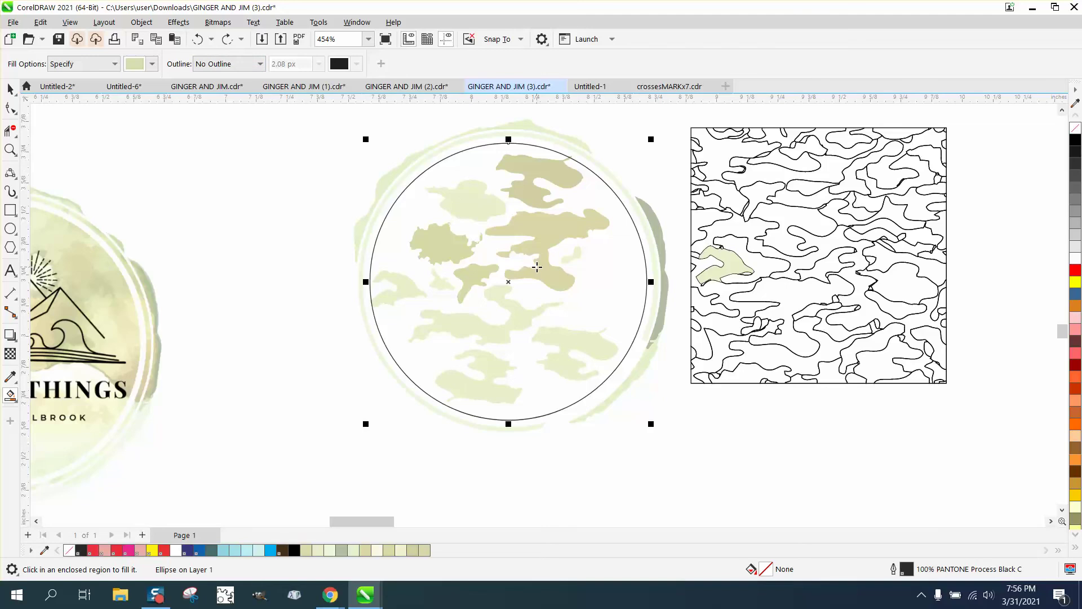
Step: Create a light olive patch about 0.33 inch wide from the camouflage pattern's right side and place it near the circle's right edge
{"action": "left_click", "coordinate": [900, 291]}
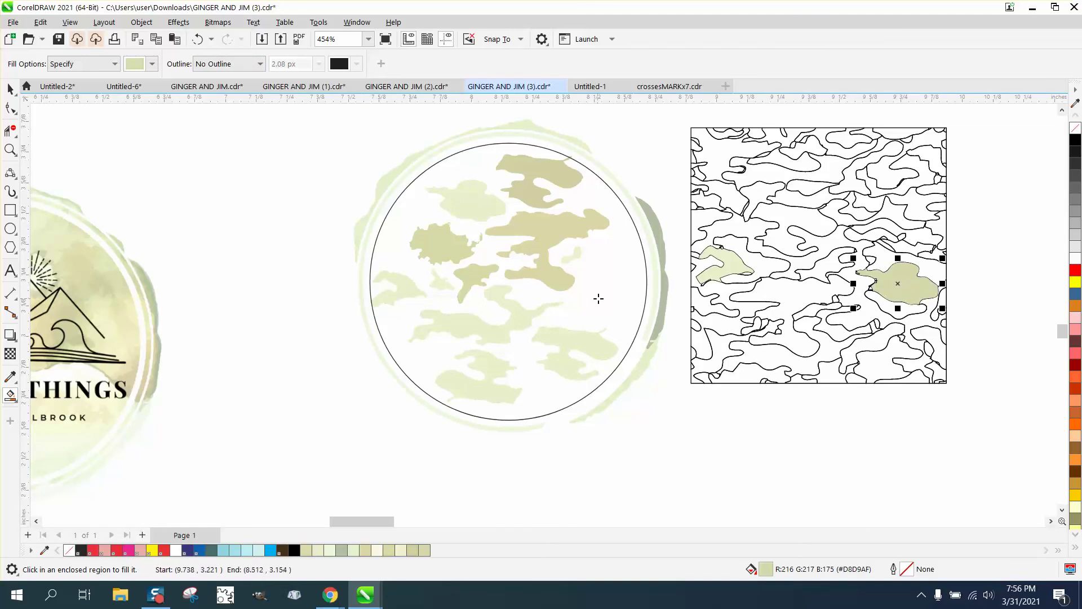
{"action": "left_click", "coordinate": [10, 89]}
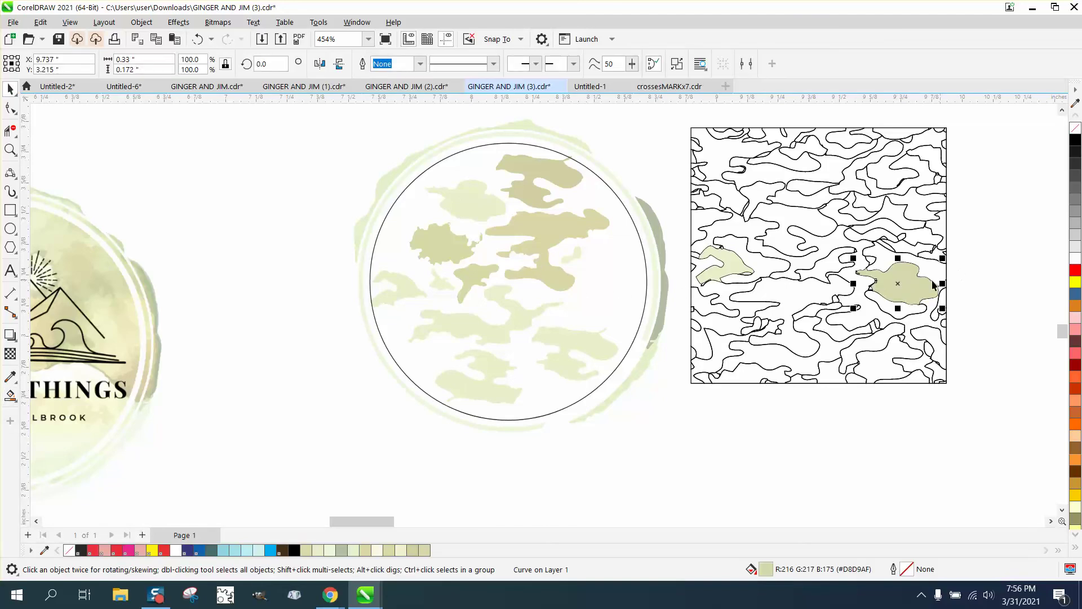
{"action": "left_click_drag", "start_coordinate": [690, 301], "coordinate": [593, 304]}
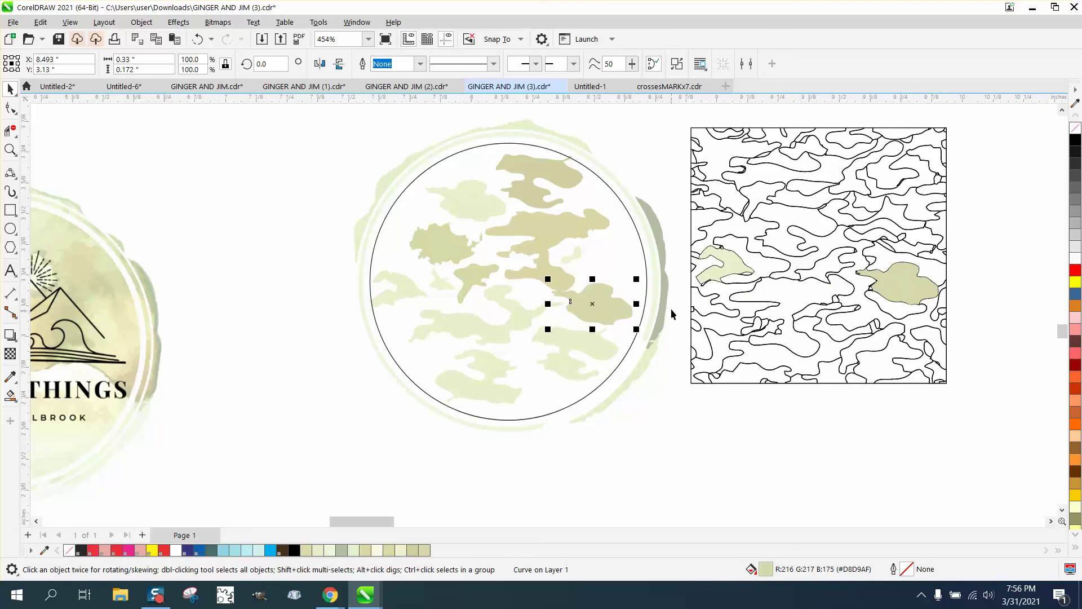
Step: Fill the circle's background around the patches with very pale green (R 247, G 250, B 229) sampled from the logo bitmap using Smart Fill
{"action": "left_click", "coordinate": [10, 395]}
{"action": "left_click", "coordinate": [152, 64]}
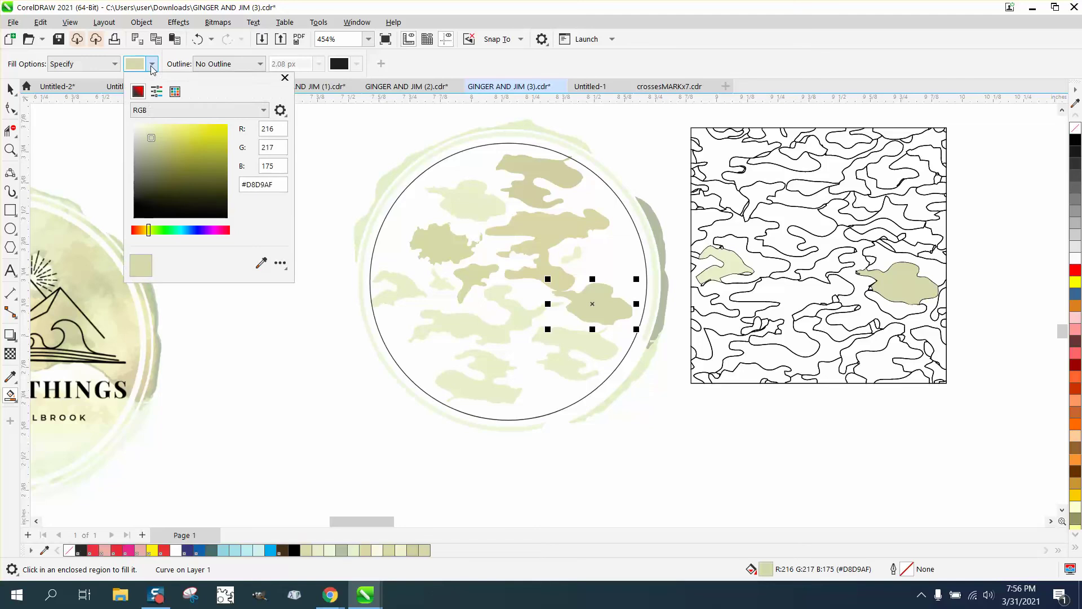
{"action": "left_click", "coordinate": [261, 263]}
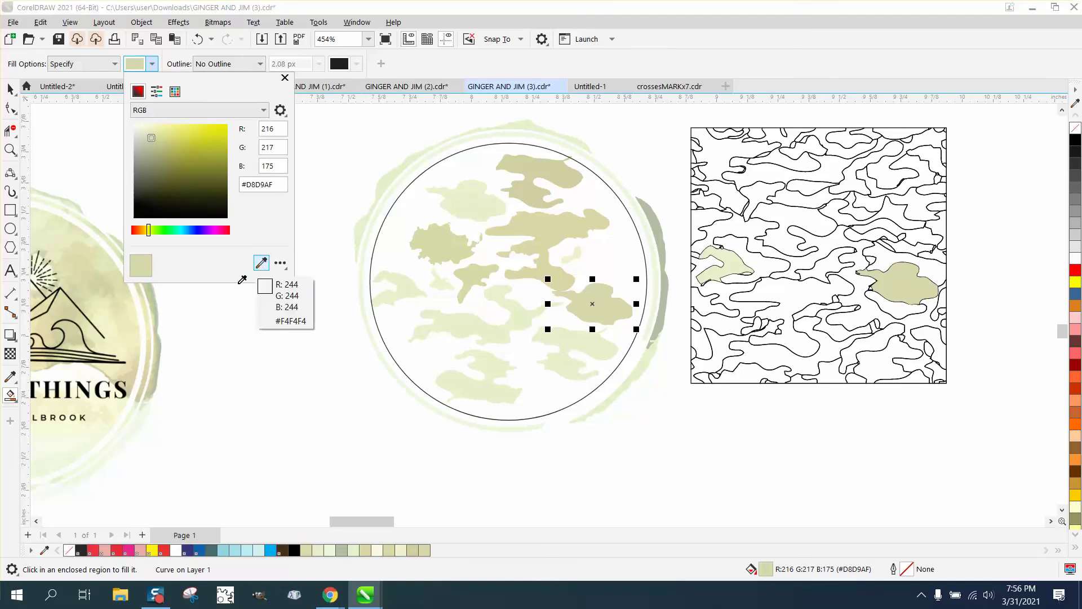
{"action": "left_click", "coordinate": [85, 444]}
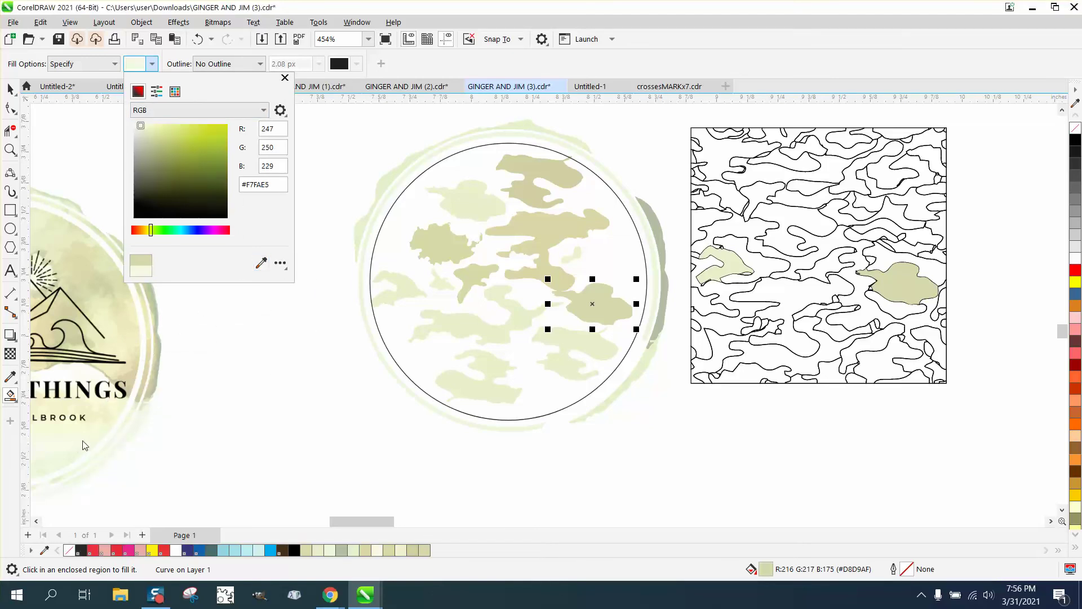
{"action": "left_click", "coordinate": [422, 357]}
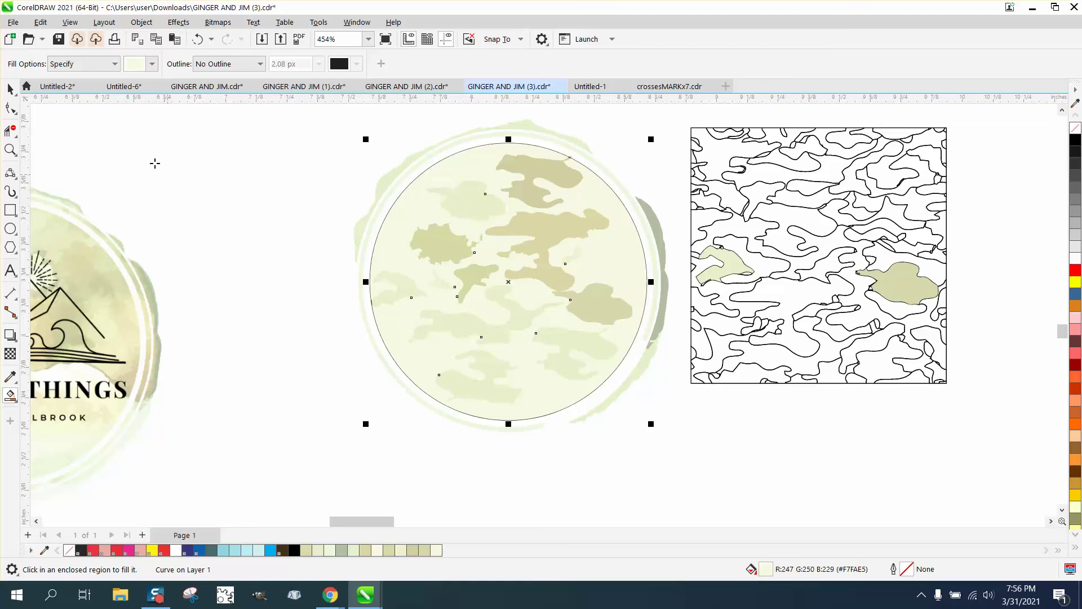
Step: Select all the shapes of the rebuilt circle artwork and remove their outlines
{"action": "left_click", "coordinate": [11, 89]}
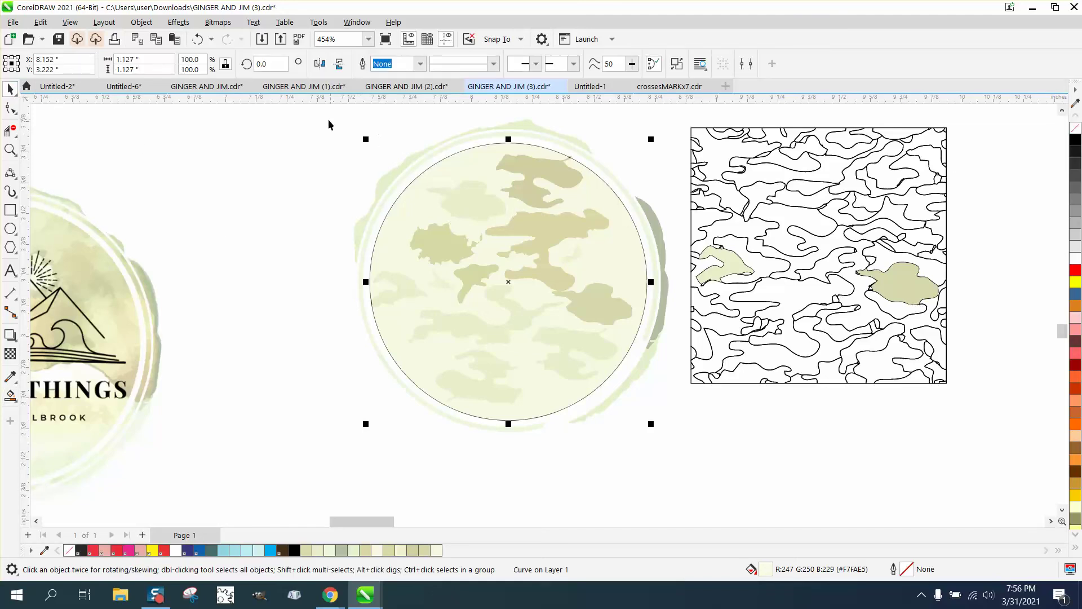
{"action": "left_click_drag", "start_coordinate": [328, 120], "coordinate": [689, 459]}
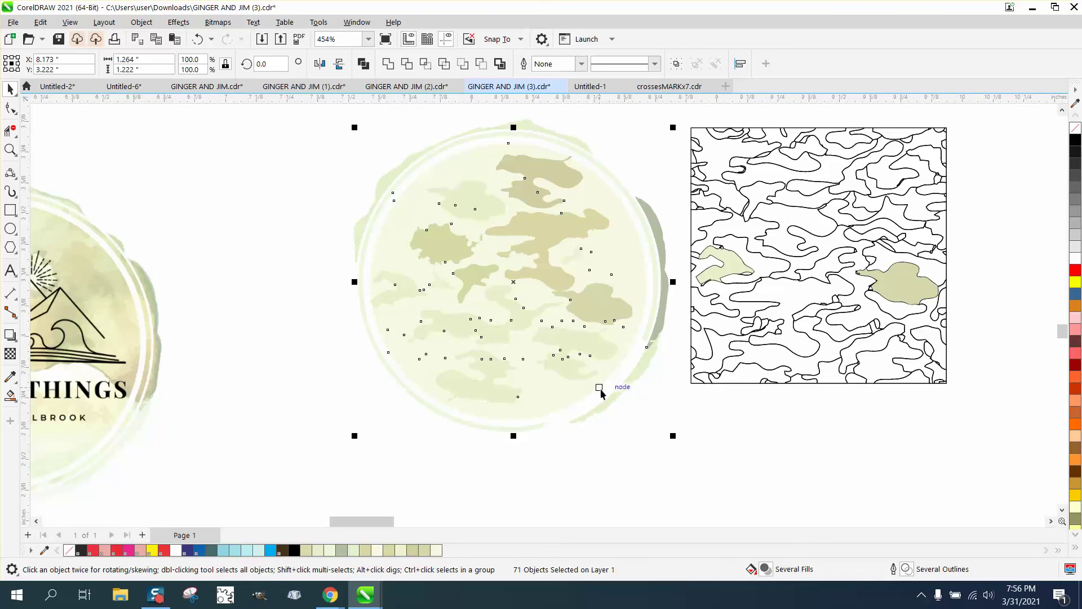
{"action": "left_click", "coordinate": [682, 410]}
Step: Move the light olive patch near the circle's right edge up toward the center so it overlaps the tan patch, and check the exposed gap
{"action": "left_click", "coordinate": [599, 305]}
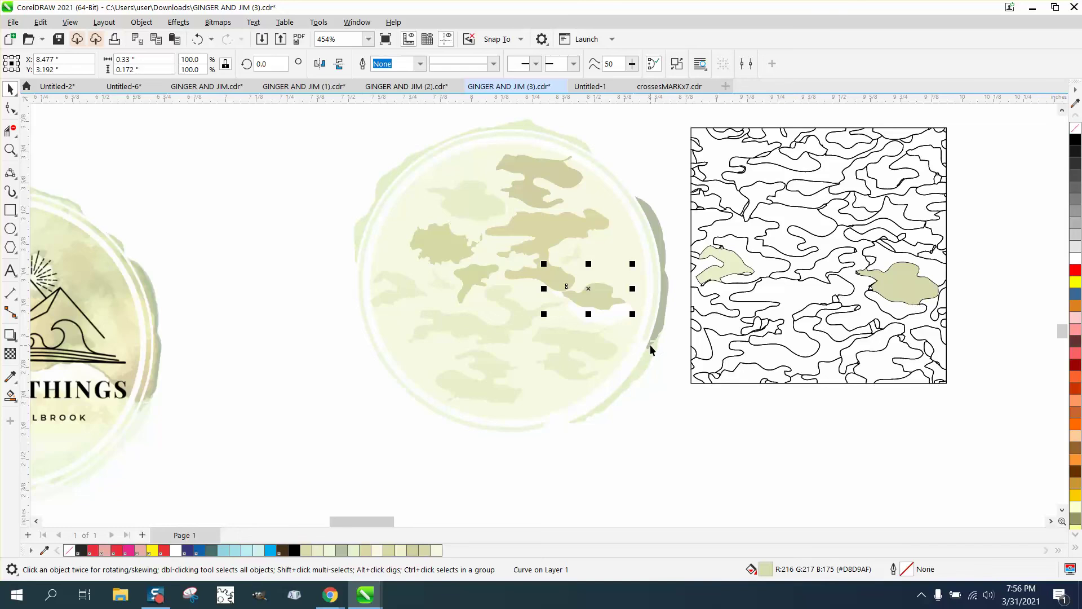
{"action": "mouse_move", "coordinate": [601, 296]}
{"action": "left_mouse_down"}
{"action": "mouse_move", "coordinate": [744, 442]}
{"action": "mouse_move", "coordinate": [589, 283]}
{"action": "left_mouse_up"}
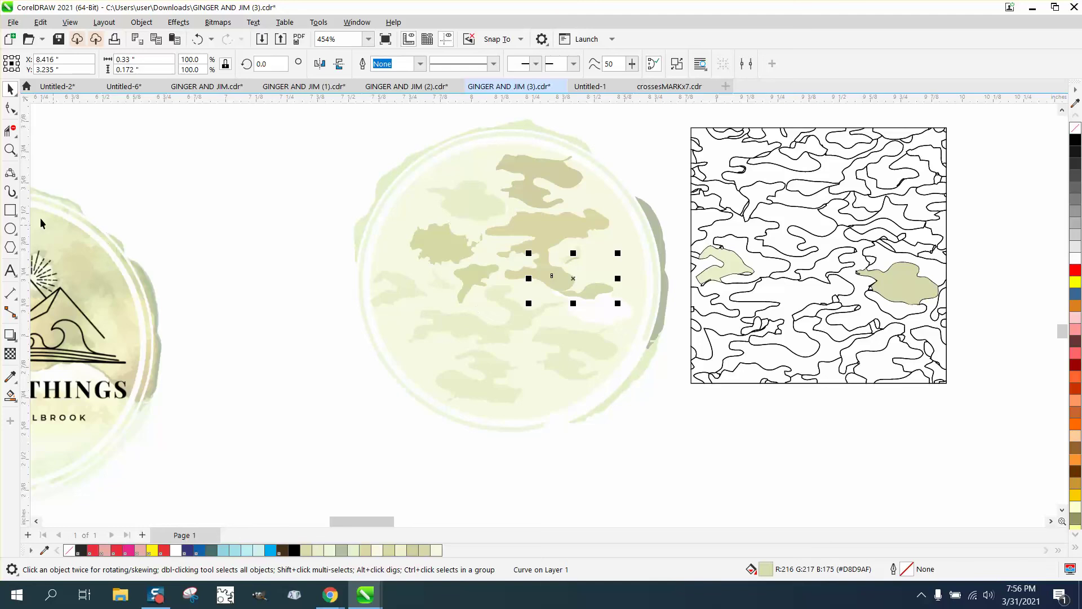
{"action": "left_click", "coordinate": [10, 150]}
{"action": "left_click_drag", "start_coordinate": [384, 140], "coordinate": [757, 414]}
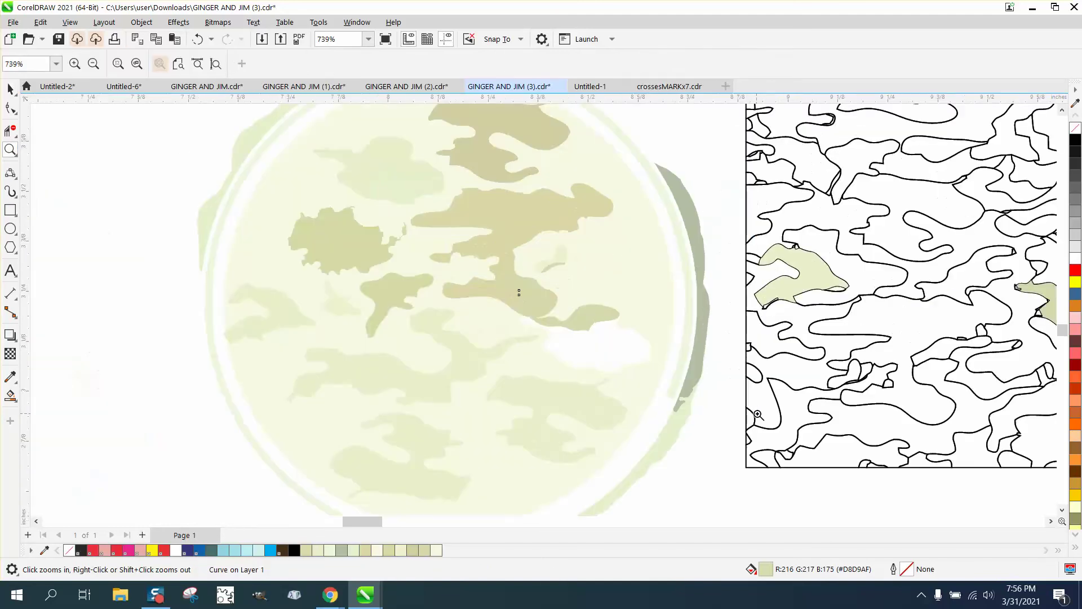
{"action": "right_click", "coordinate": [655, 443]}
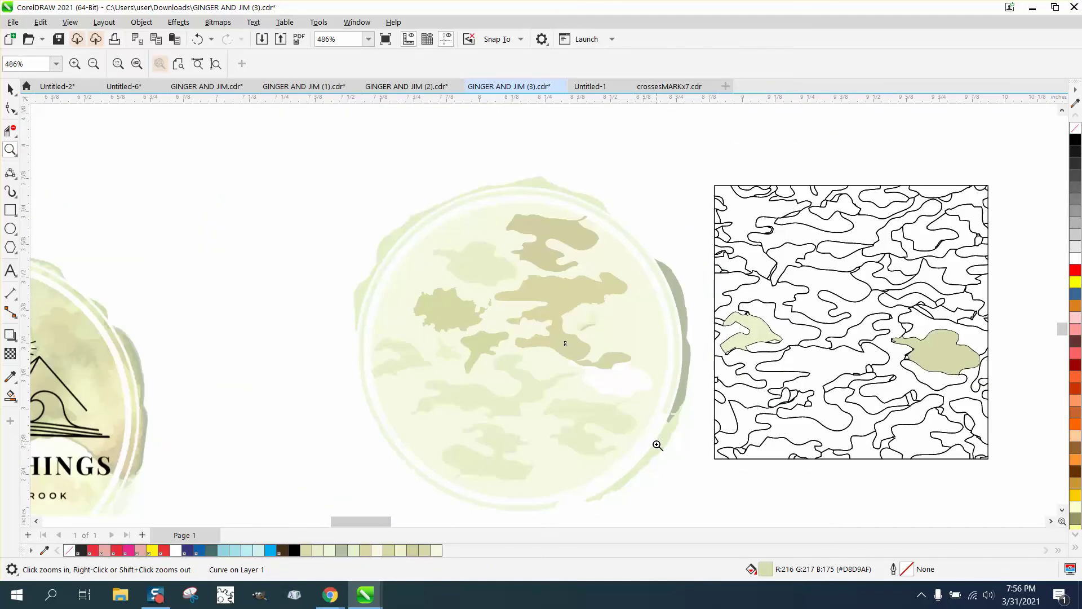